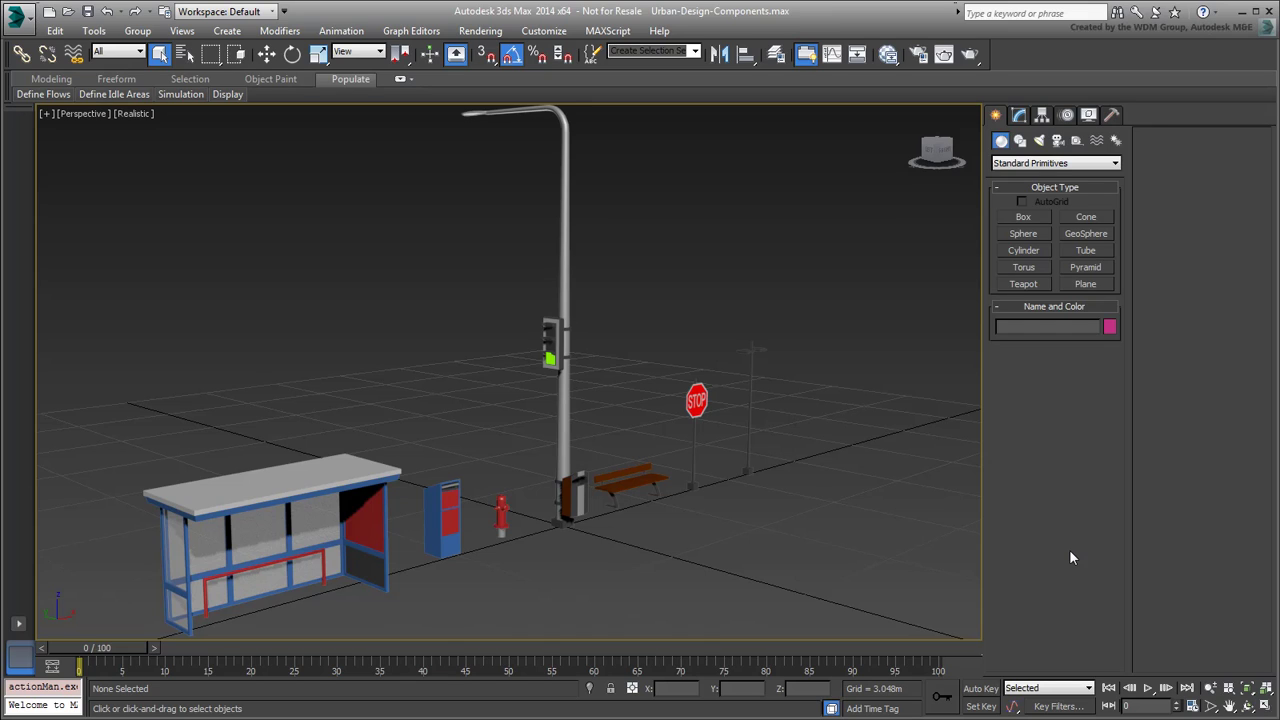
Step: Check the names of the street light, stop sign, bench, traffic light, trash can, hydrant, newspaper box and bus stop
click(744, 440)
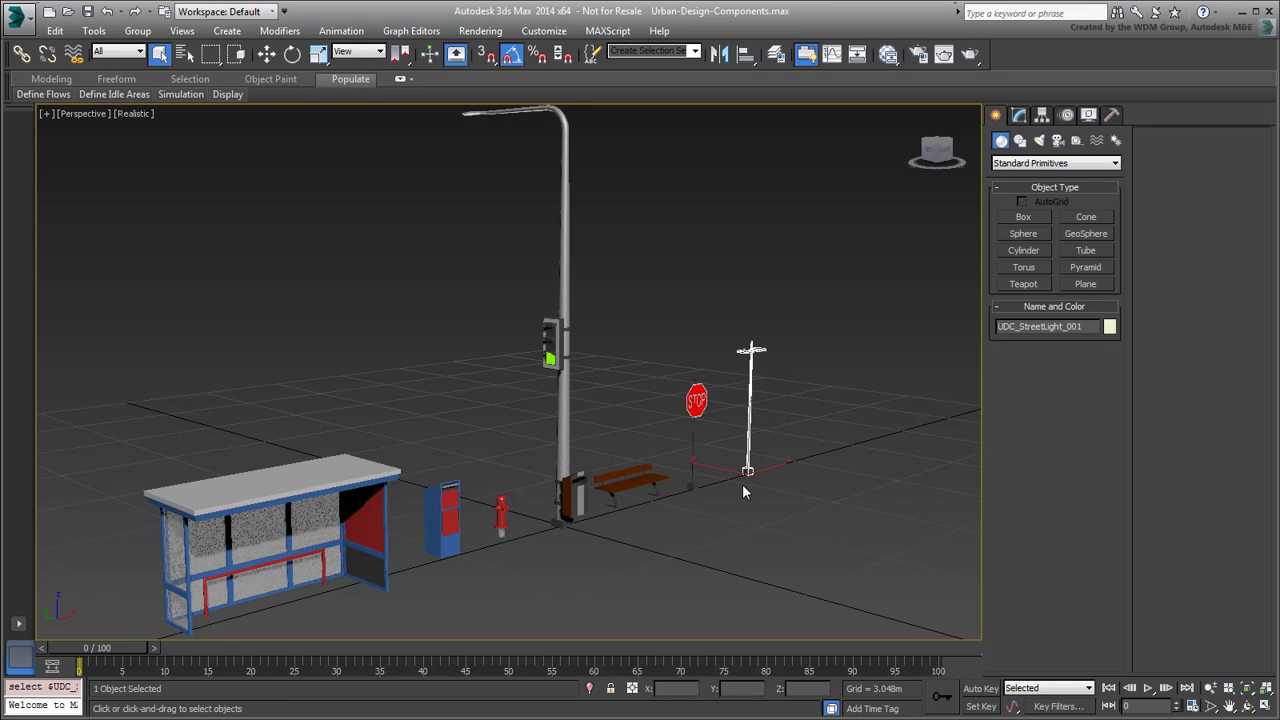
click(697, 430)
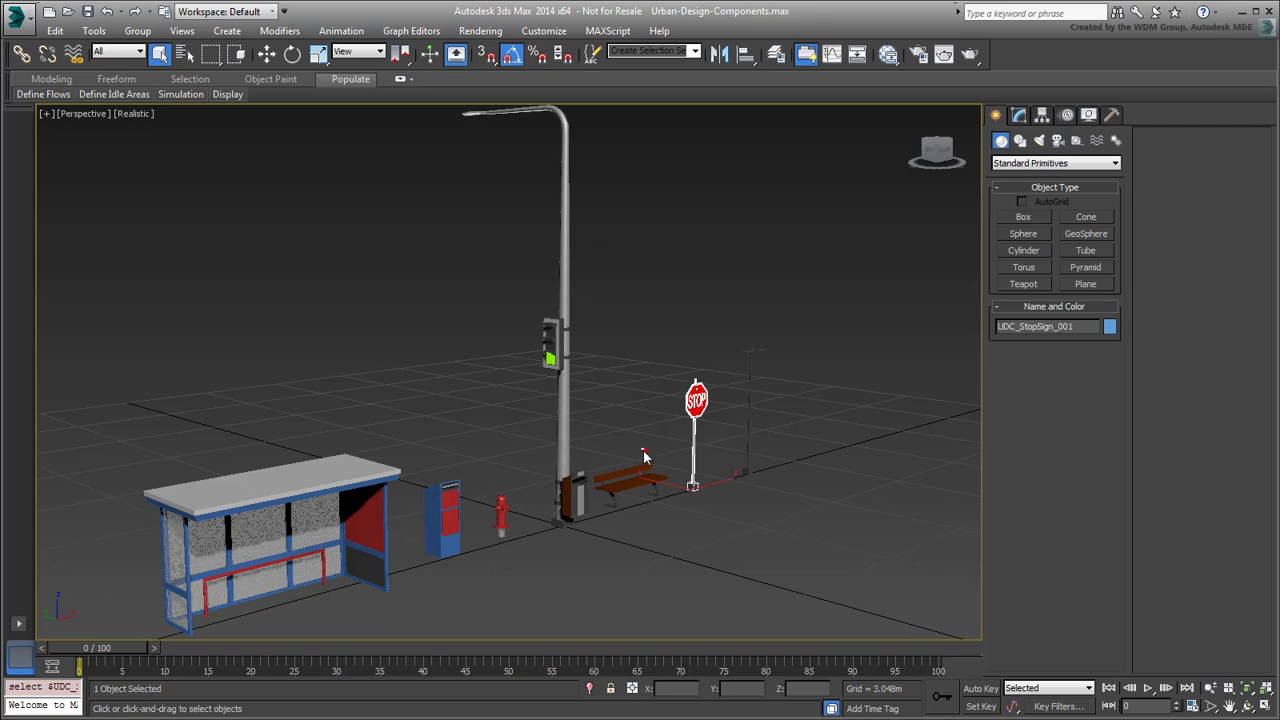
click(630, 480)
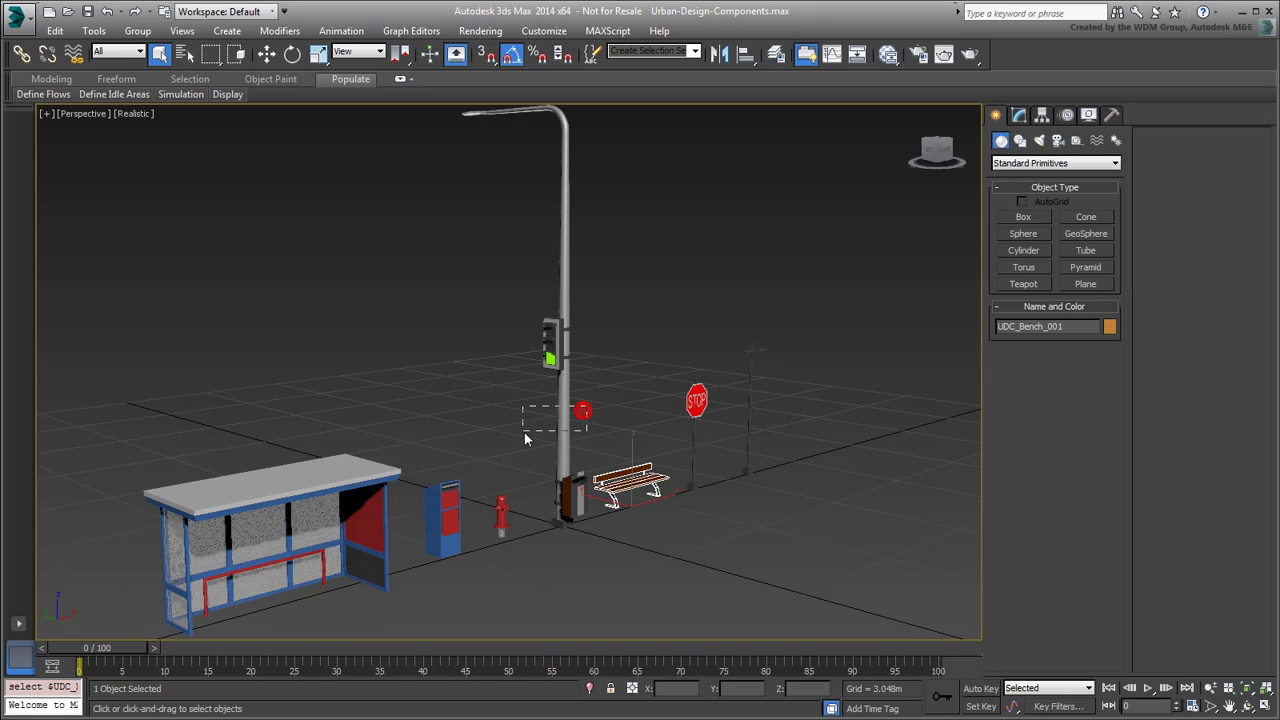
click(560, 430)
click(552, 345)
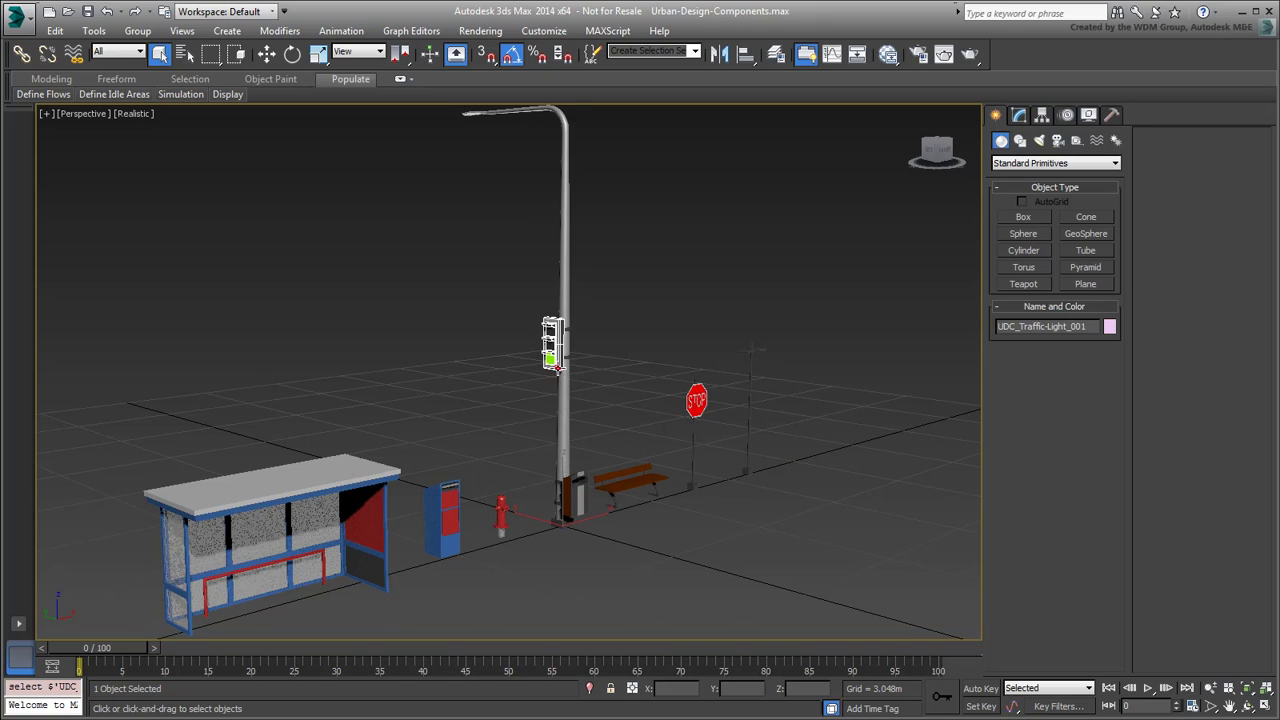
click(576, 498)
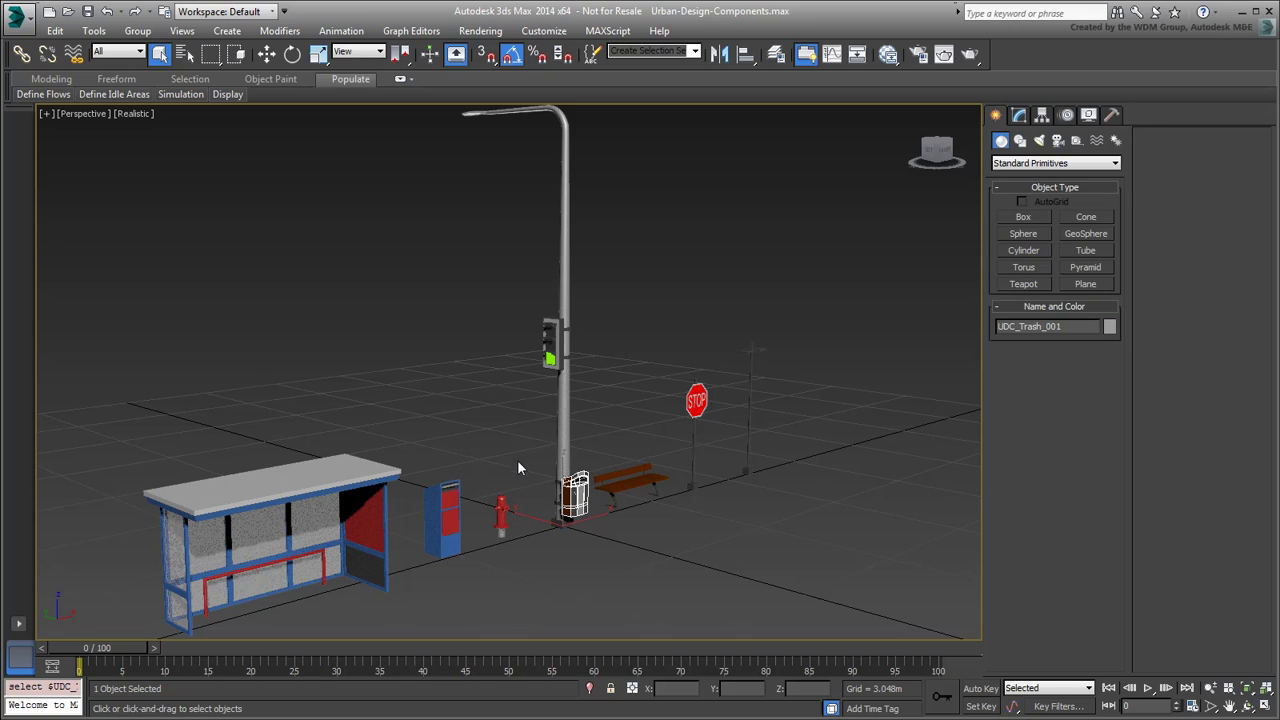
click(501, 513)
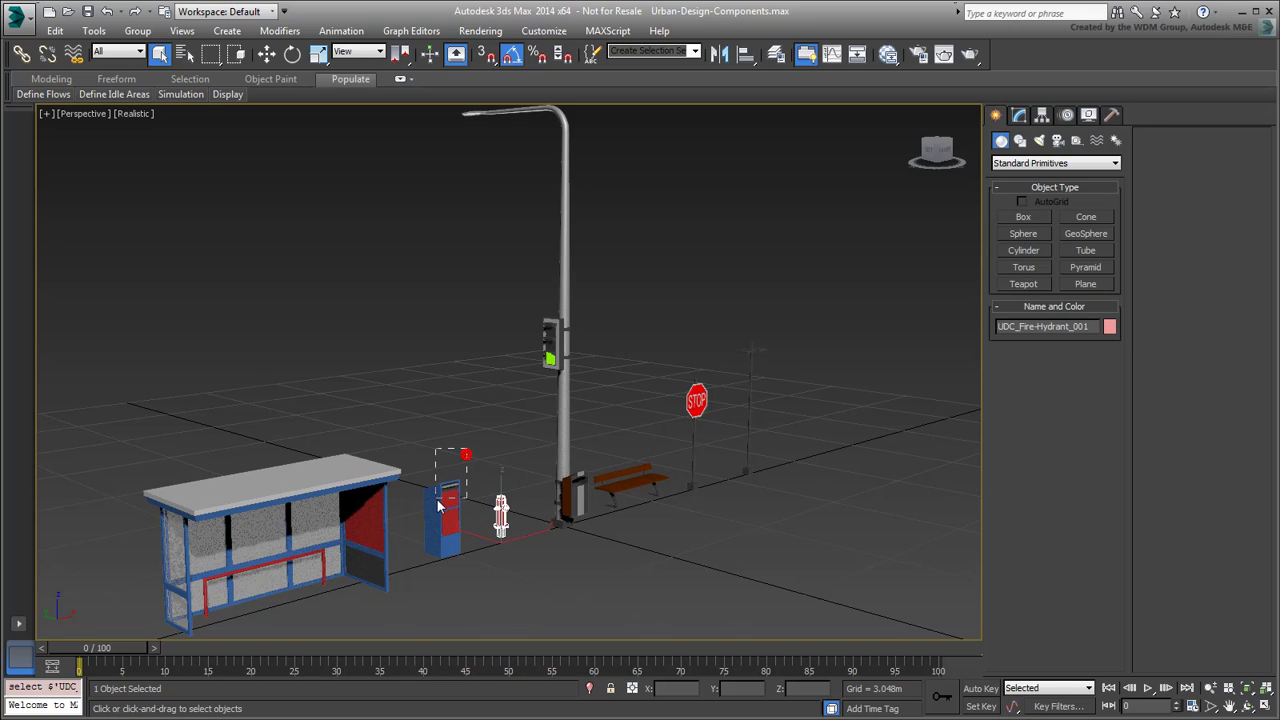
click(441, 507)
click(333, 487)
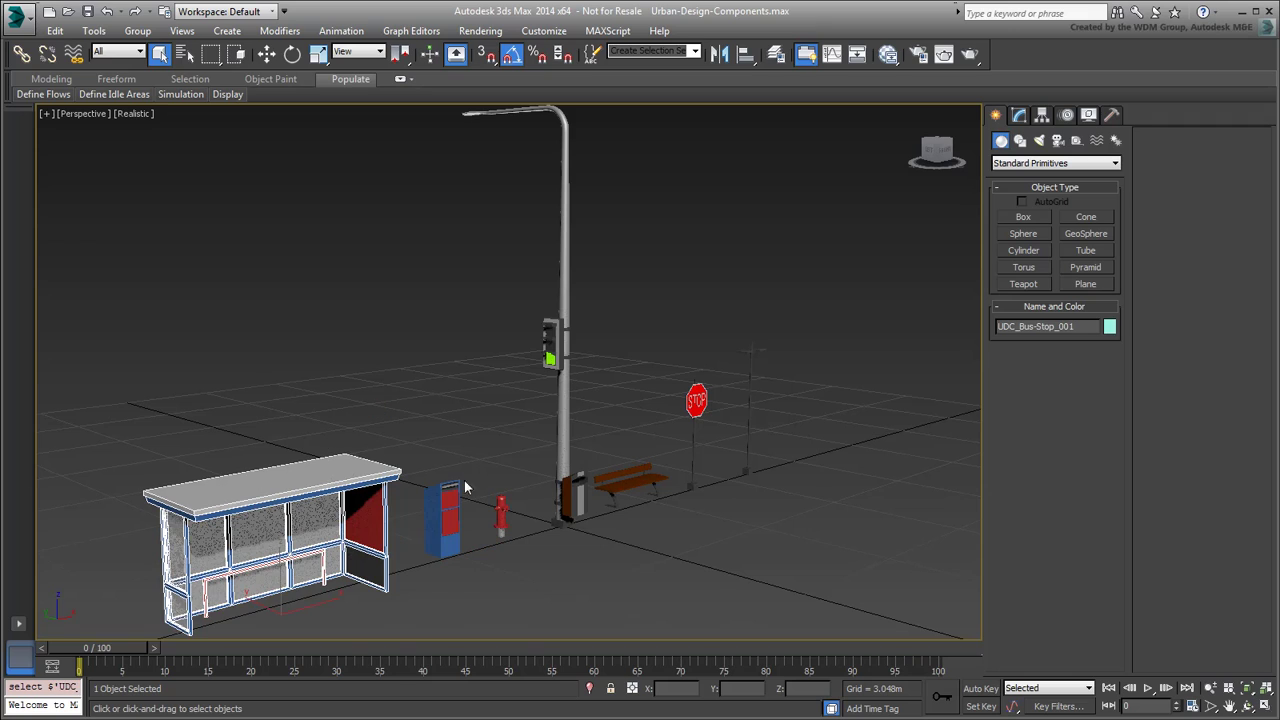
click(839, 462)
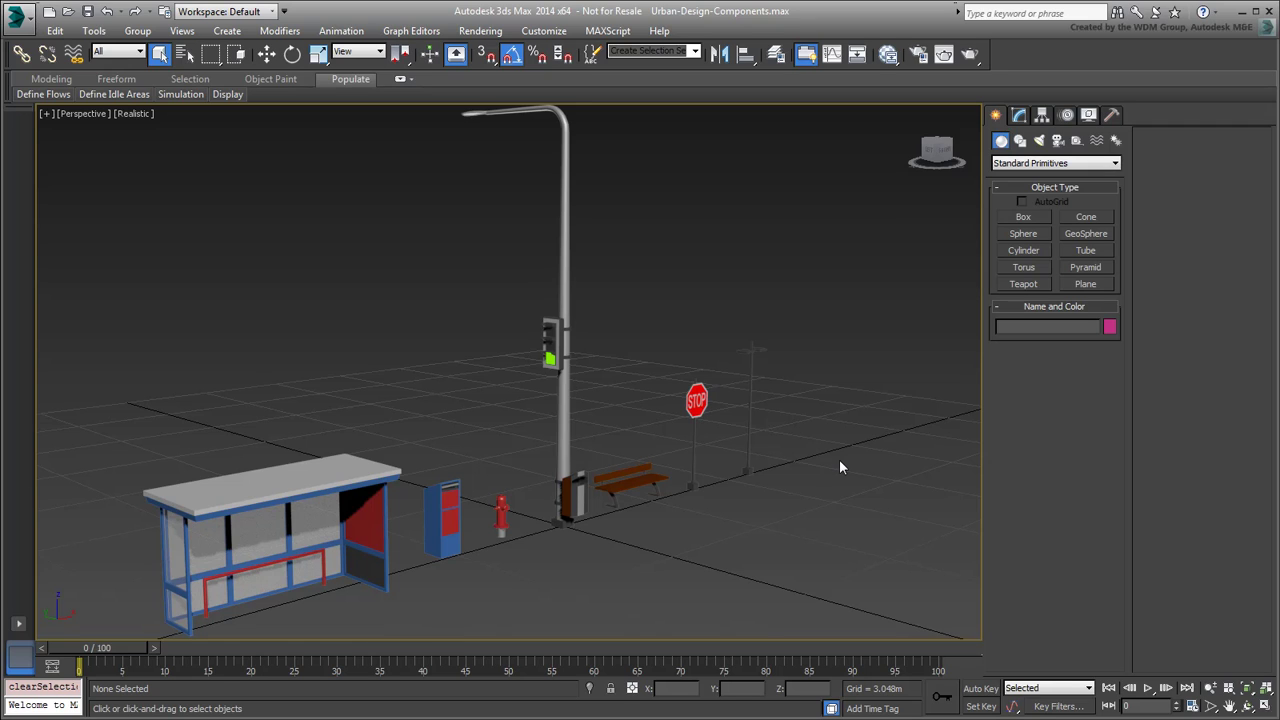
Step: After a brief look in the Slate Material Editor, view the stop sign, bench and street light stacks
click(888, 55)
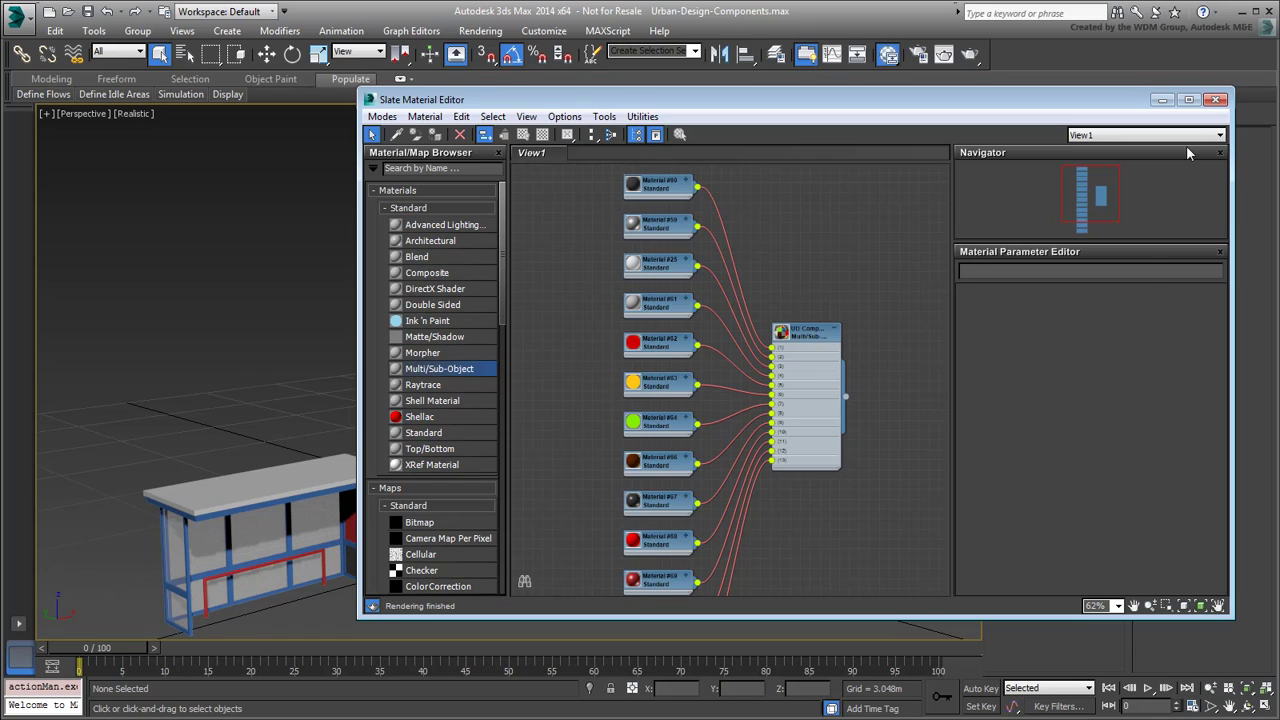
click(1216, 99)
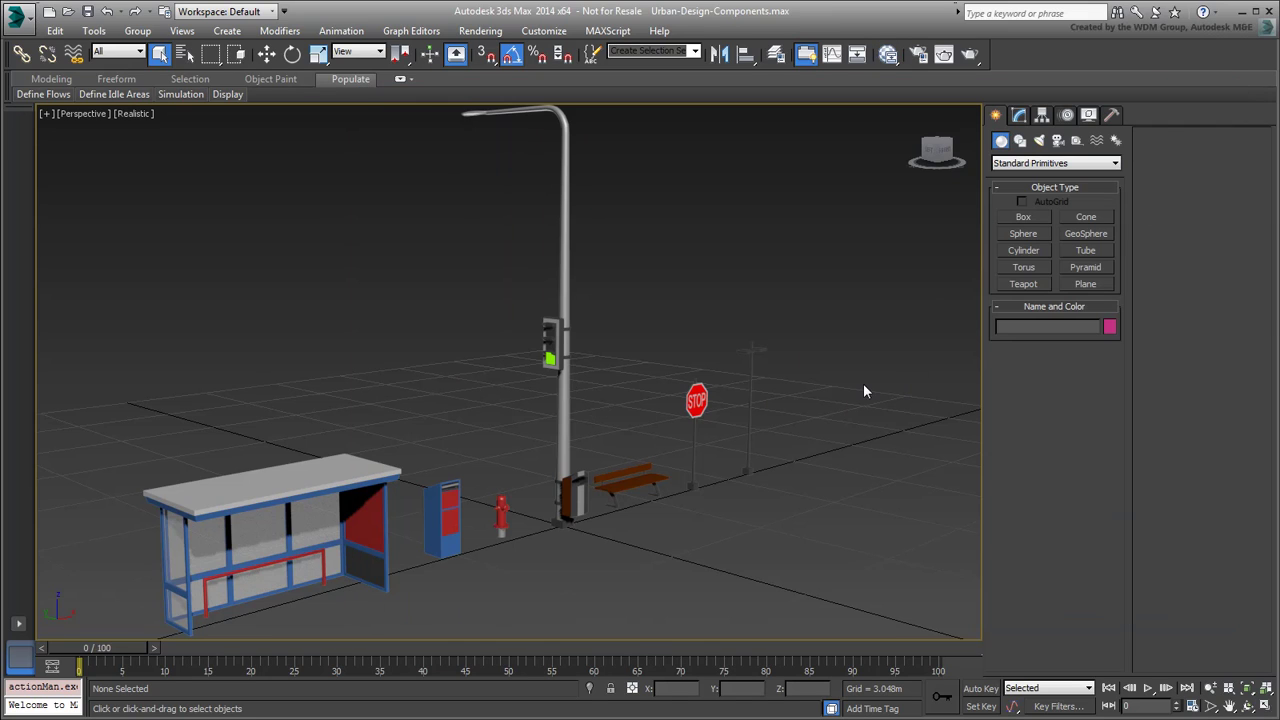
click(697, 400)
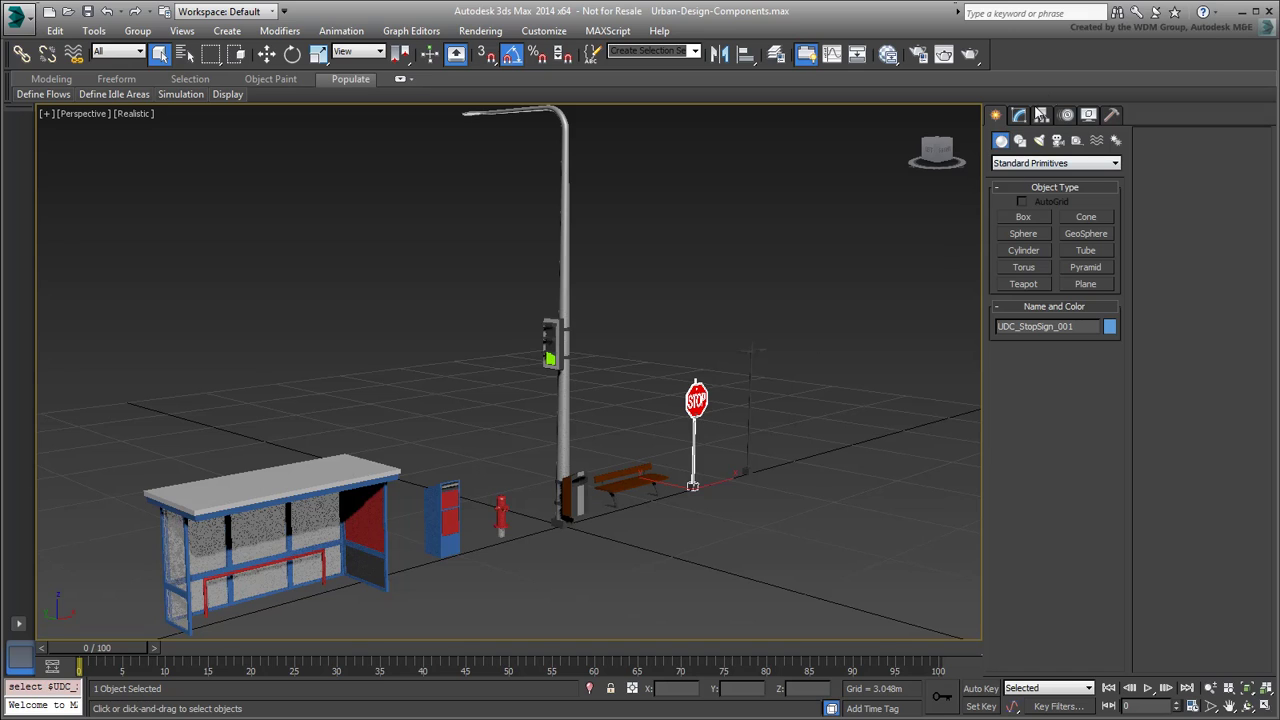
click(1019, 114)
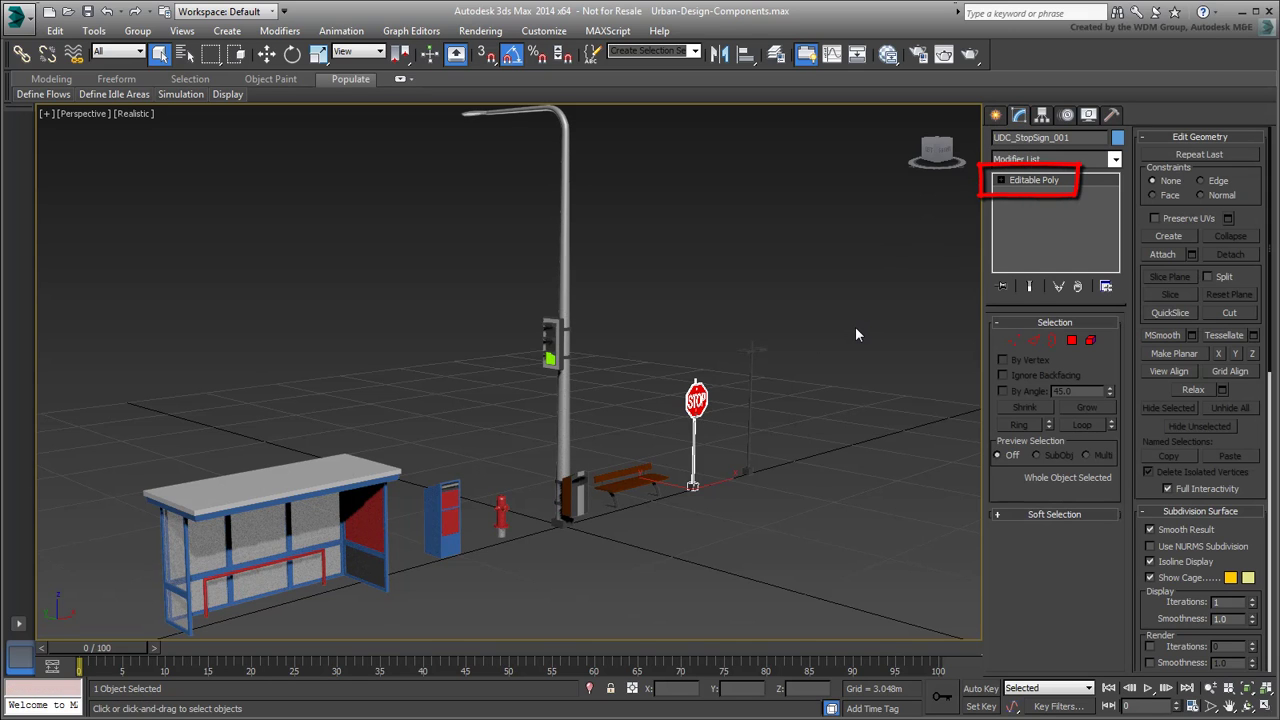
click(627, 484)
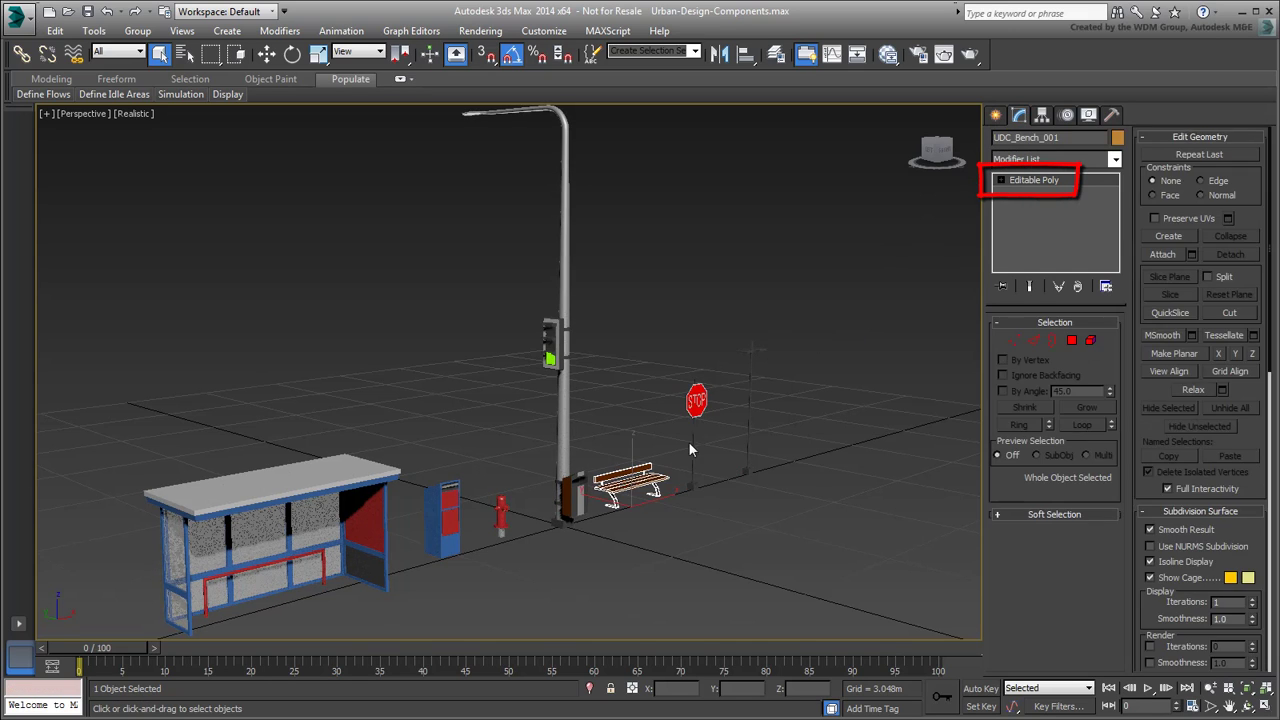
click(751, 407)
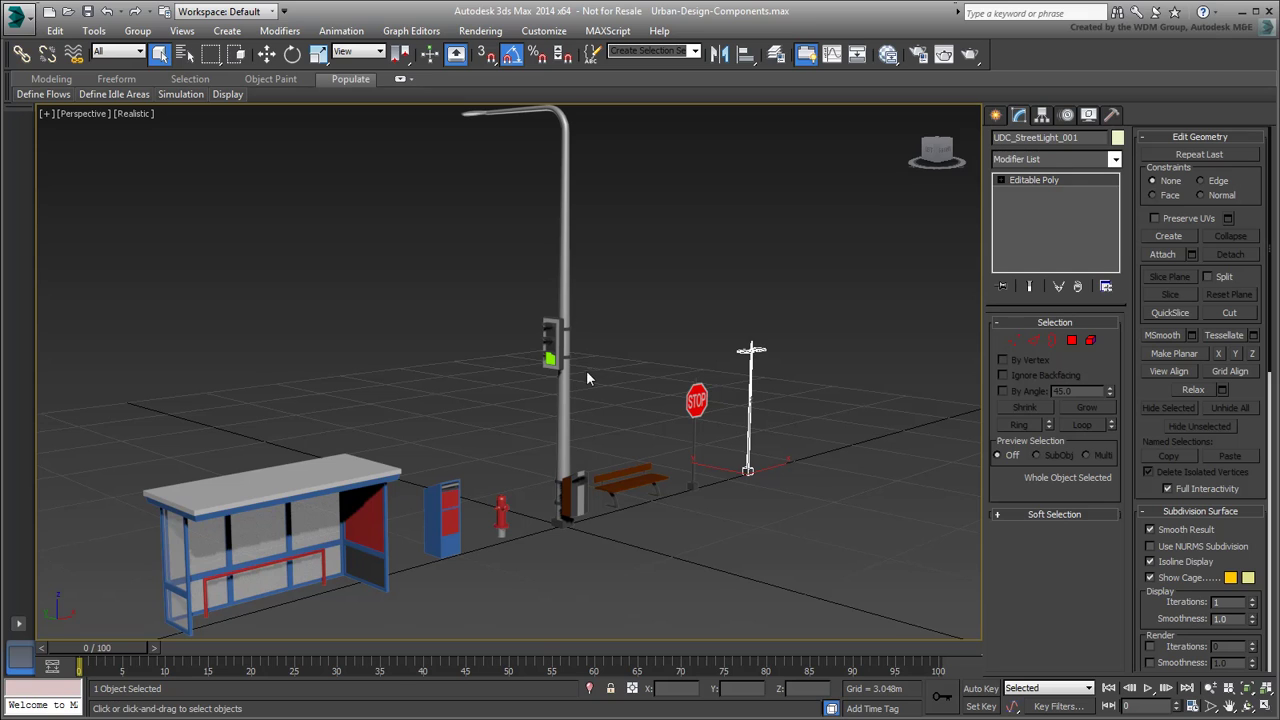
Step: Frame the traffic light and select its green and red light flaps
click(549, 366)
key(z)
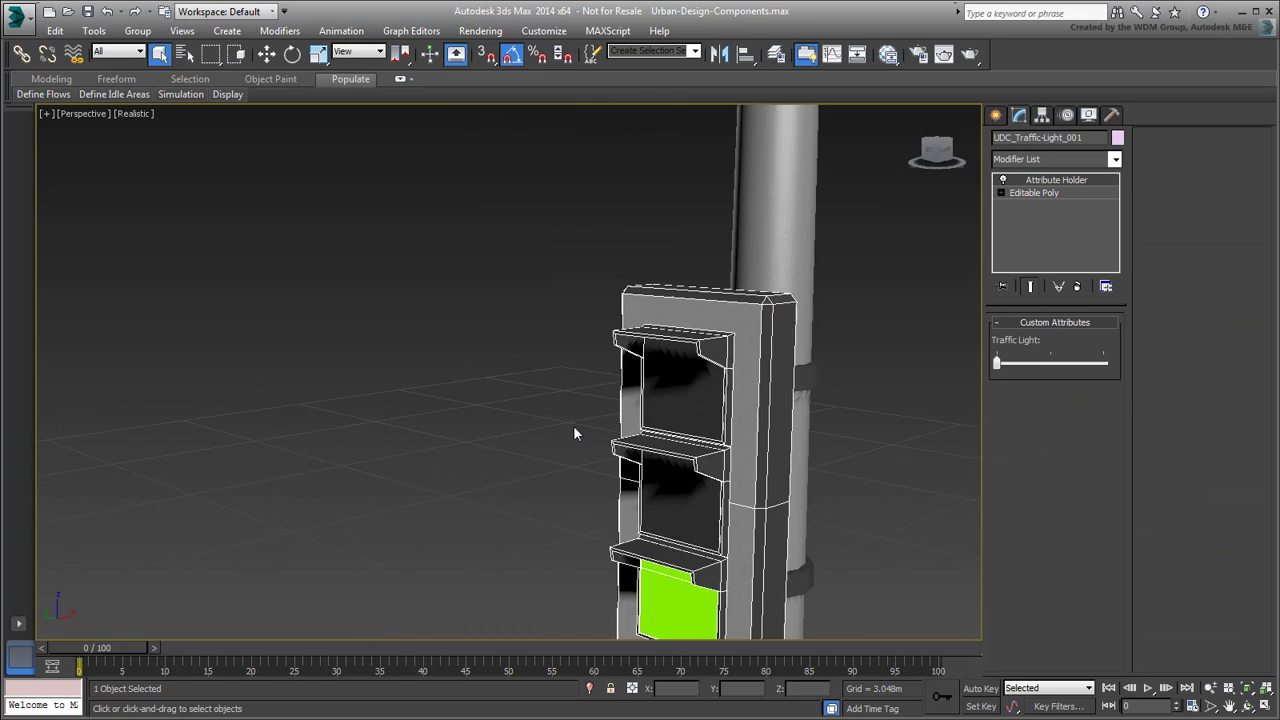
middle_drag(551, 420, 535, 396)
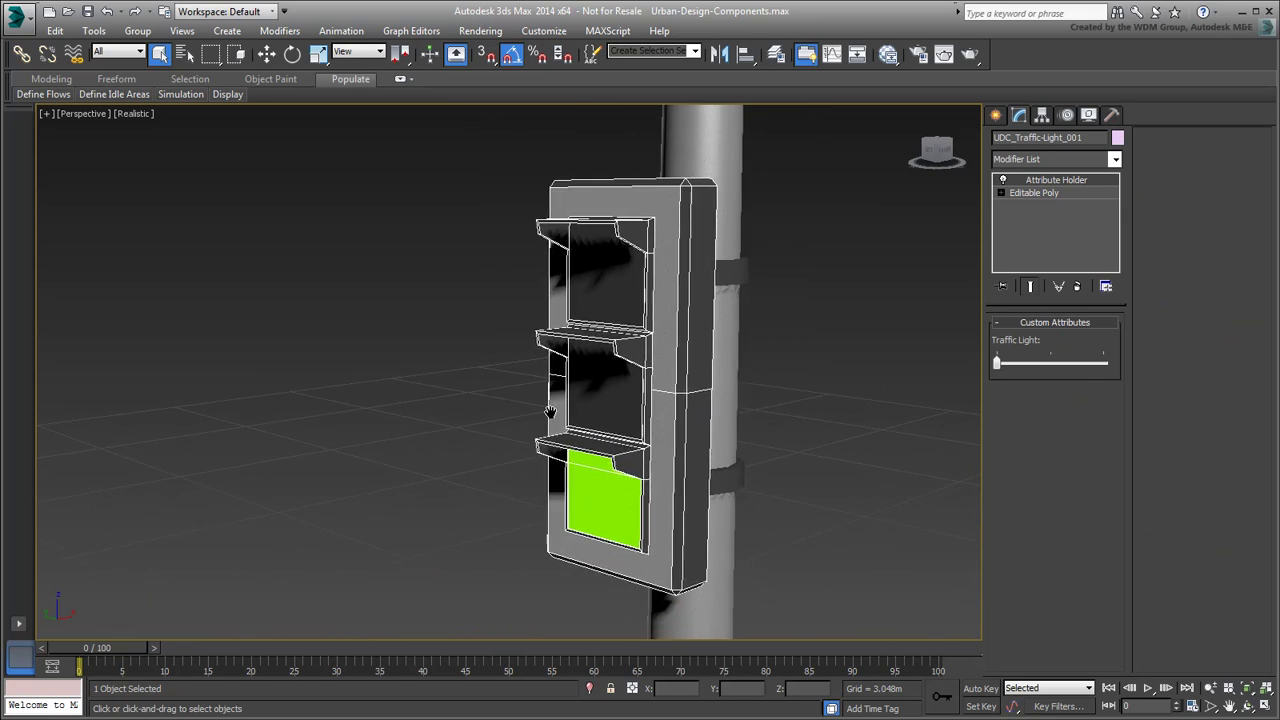
click(578, 498)
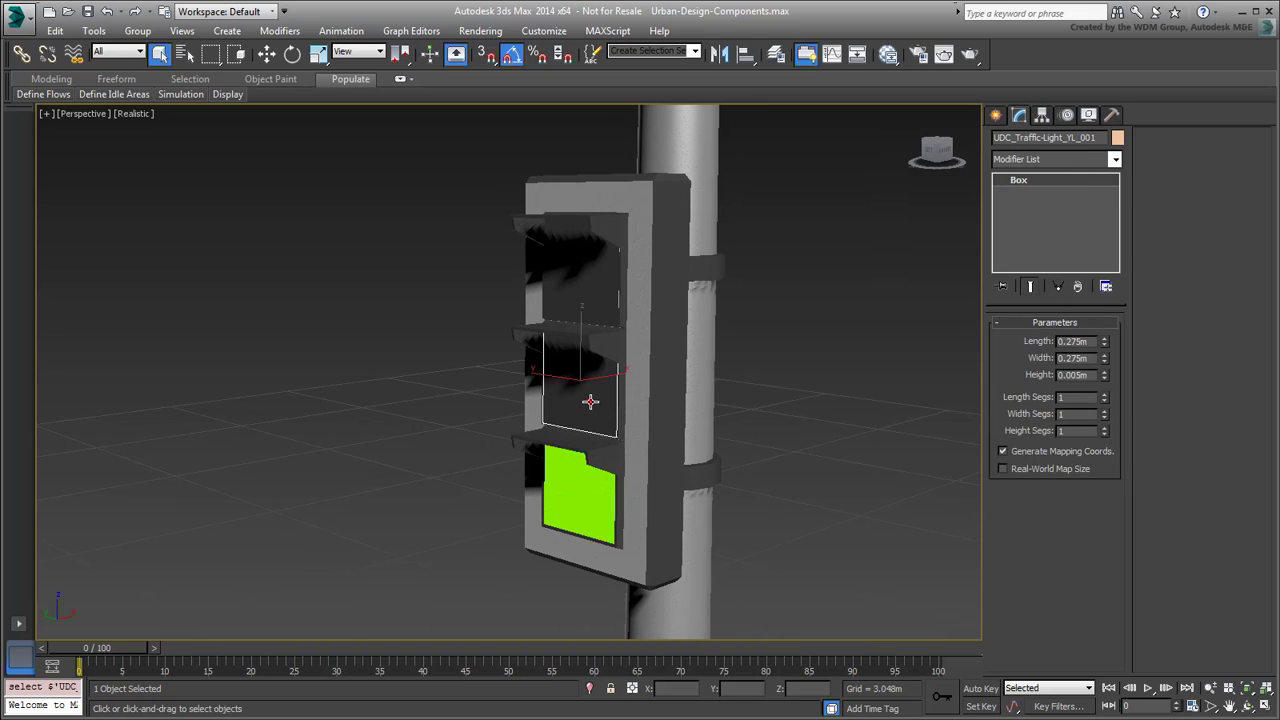
click(589, 300)
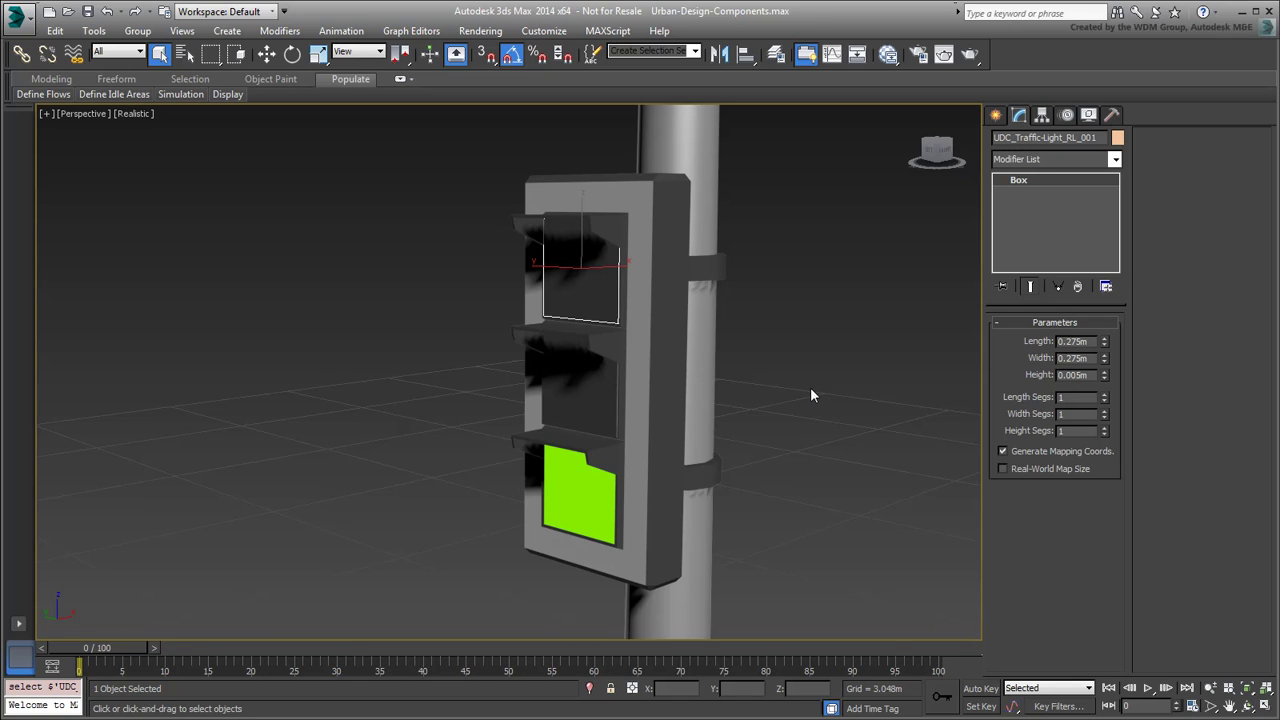
Step: Reselect the housing and drag its Traffic Light slider to switch from green to amber
click(667, 396)
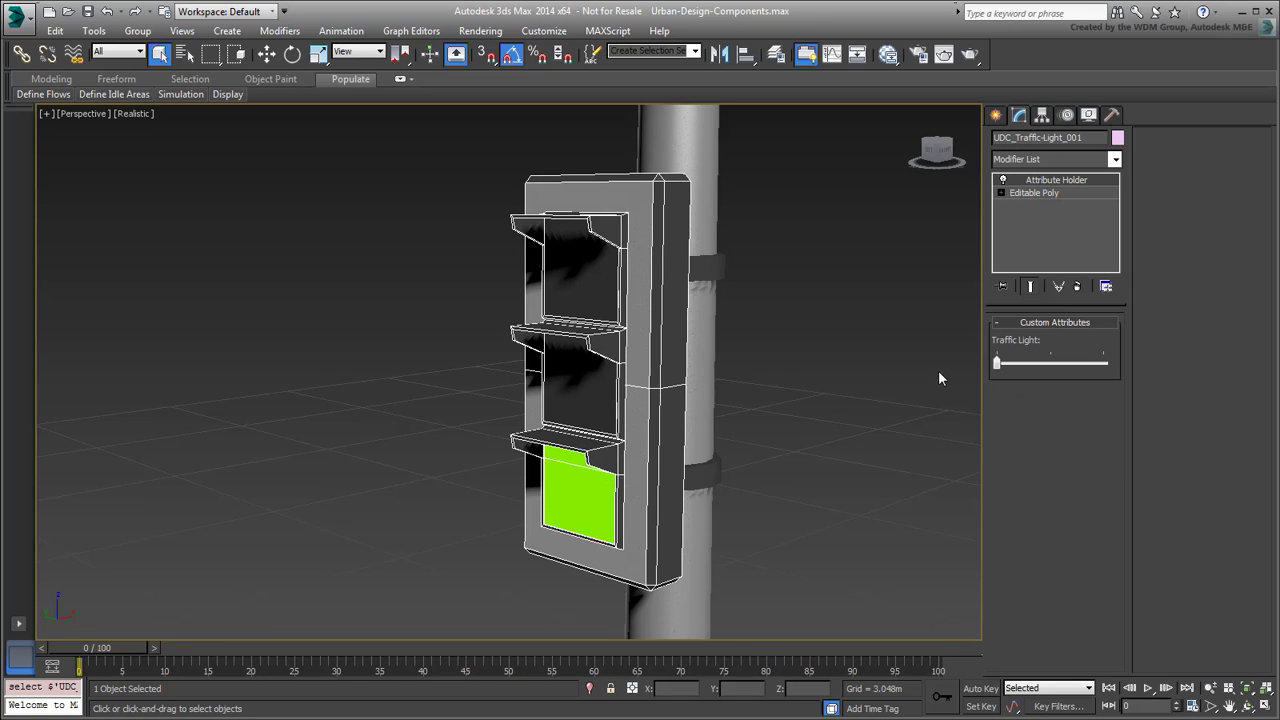
mouse_move(997, 364)
mouse_down()
mouse_move(1110, 364)
mouse_move(997, 364)
mouse_up()
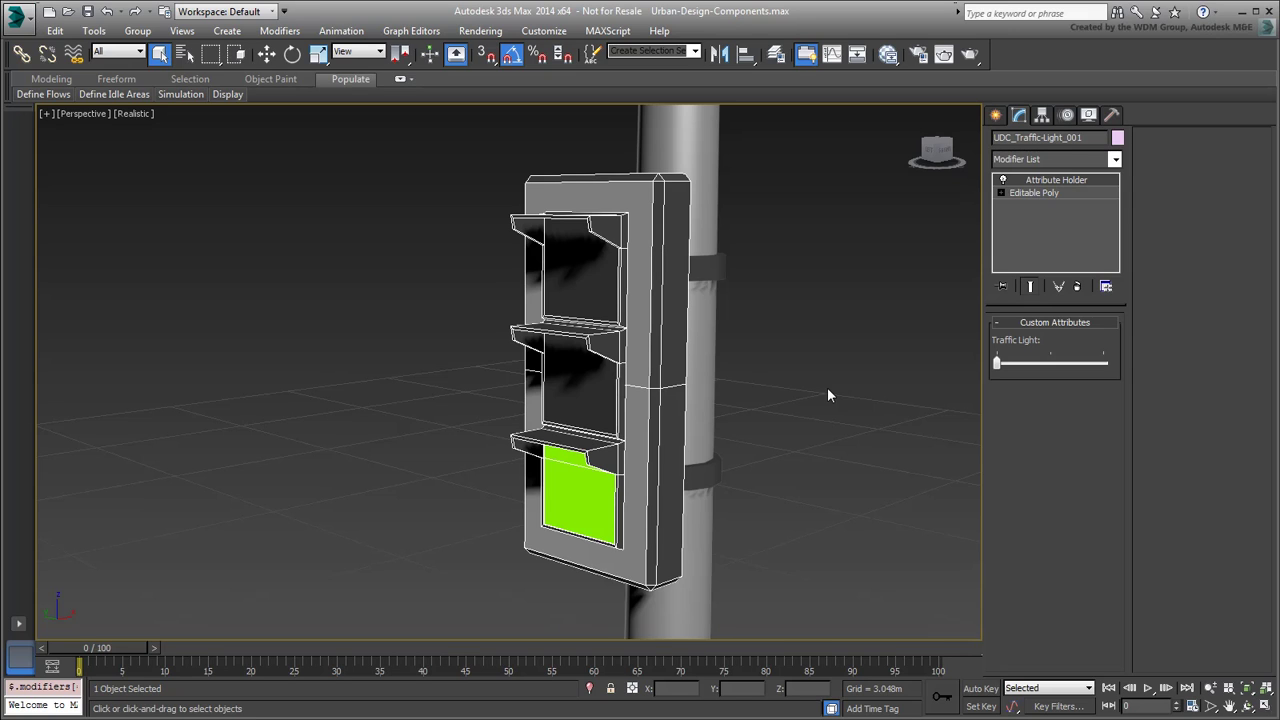
scroll(800, 406, down, 4)
Step: Shift-drag a clone of the traffic light off to the left as an instance
alt+middle_drag(797, 406, 742, 445)
click(739, 444)
click(628, 462)
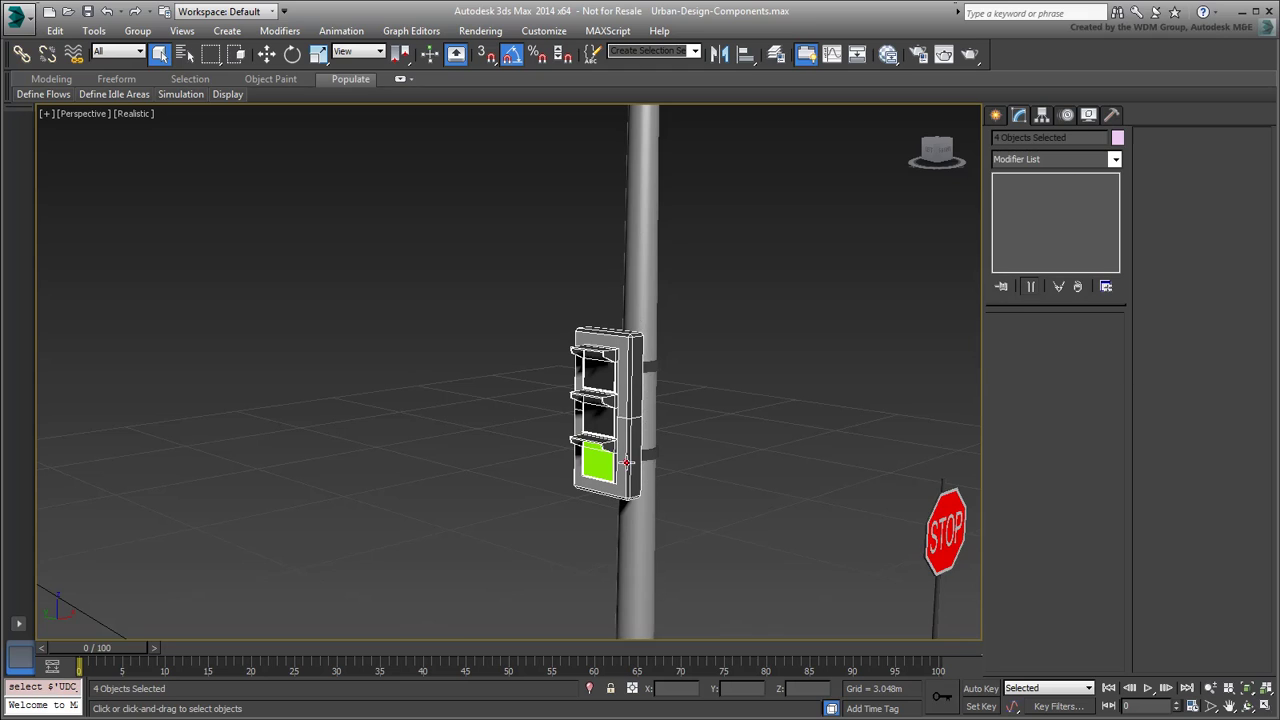
right_click(626, 462)
click(642, 476)
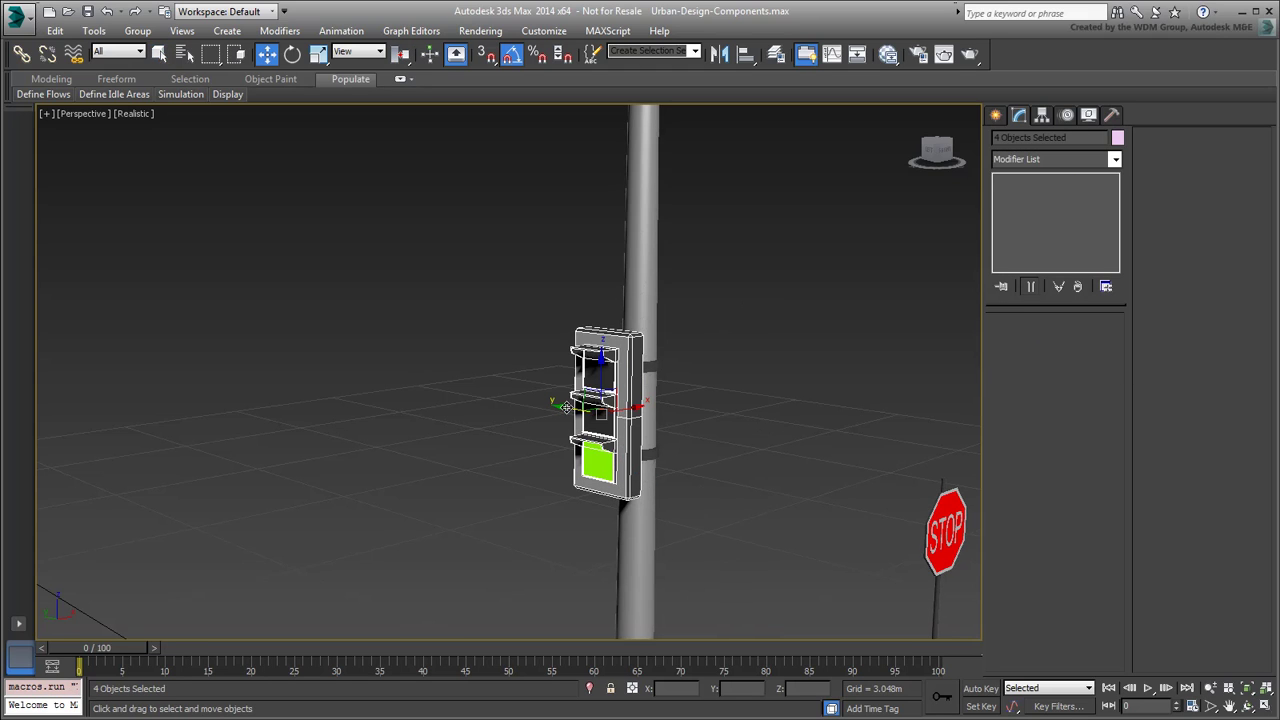
shift+drag(566, 386, 396, 352)
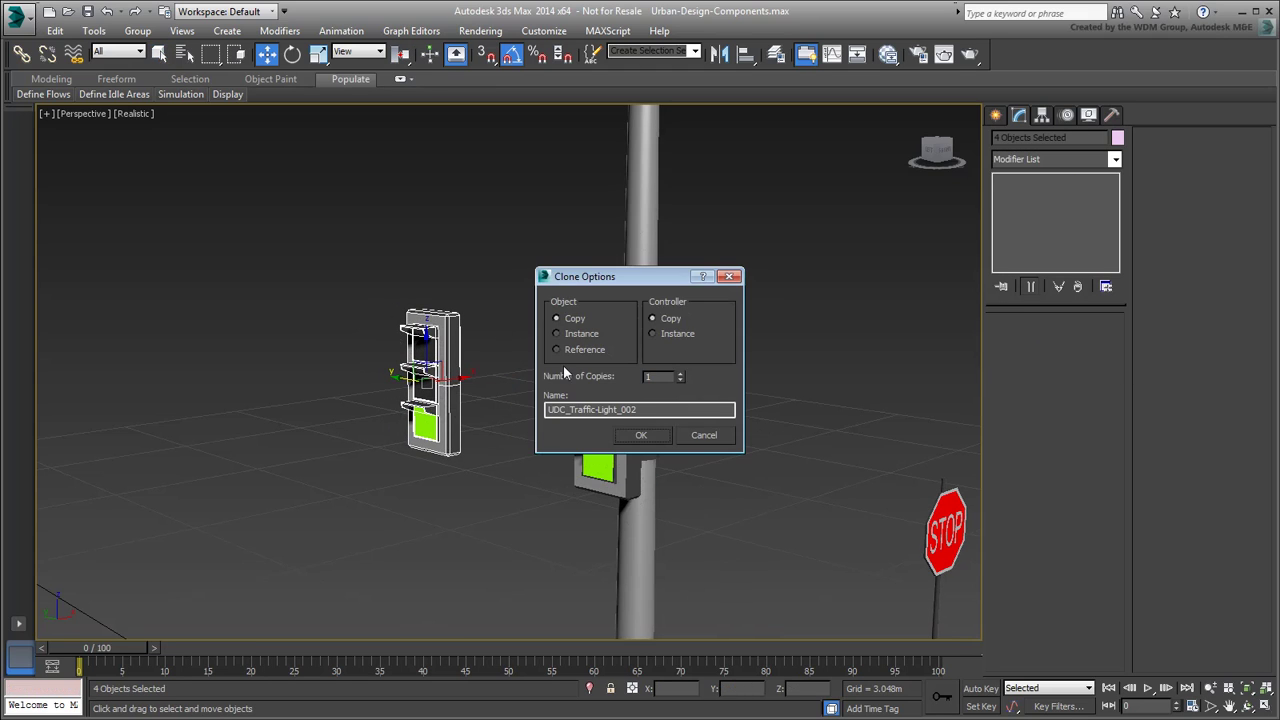
click(645, 435)
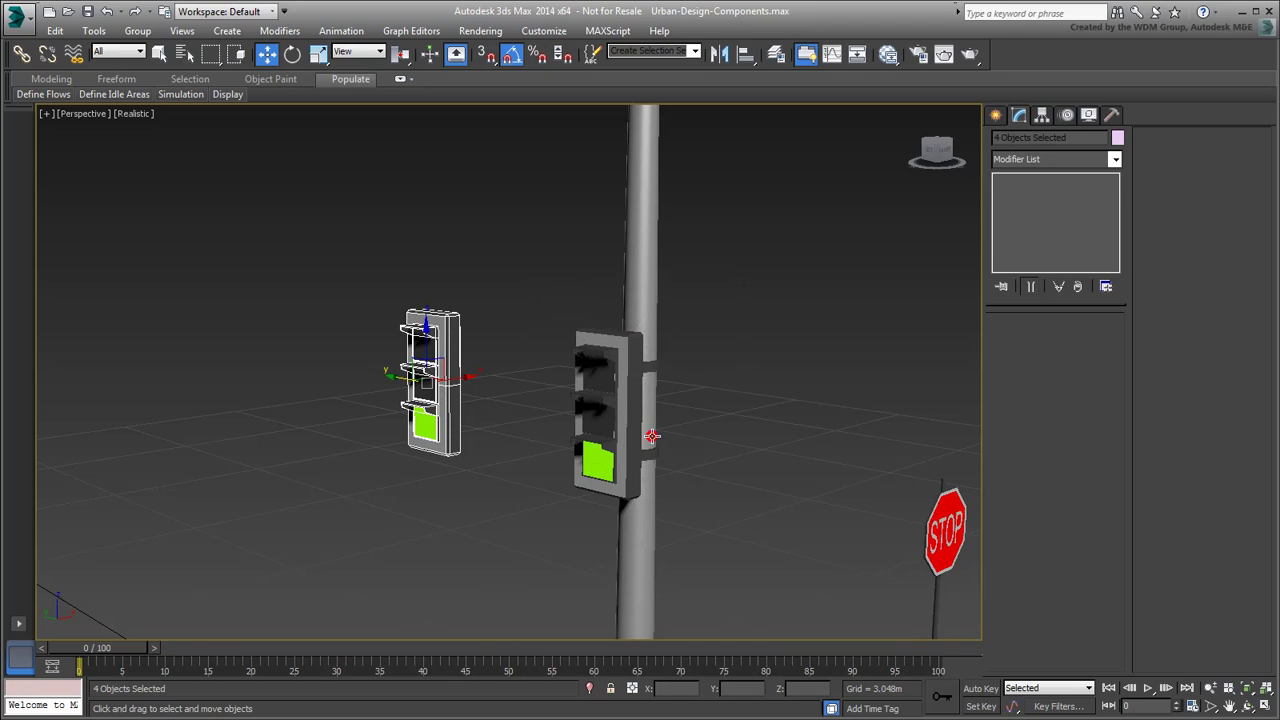
Step: Cycle the cloned light's Traffic Light slider through yellow, red and green
click(523, 448)
click(446, 432)
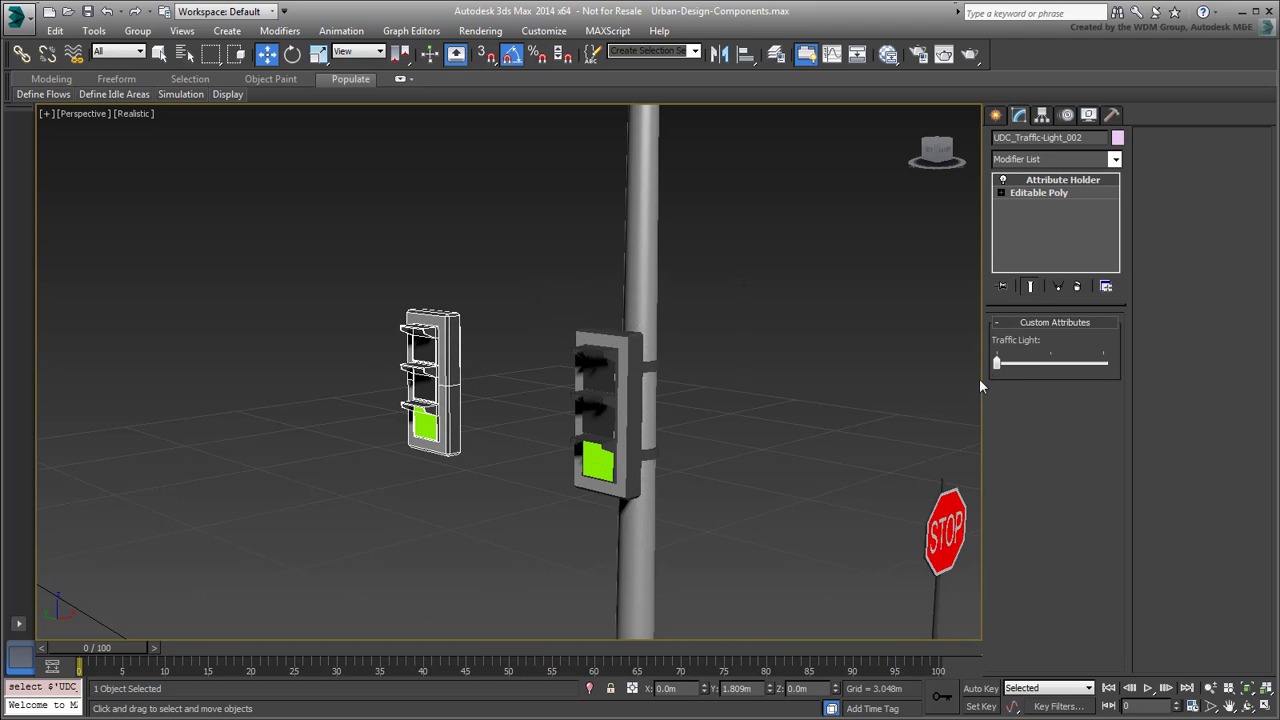
mouse_move(996, 366)
mouse_down()
mouse_move(1103, 366)
mouse_move(995, 368)
mouse_up()
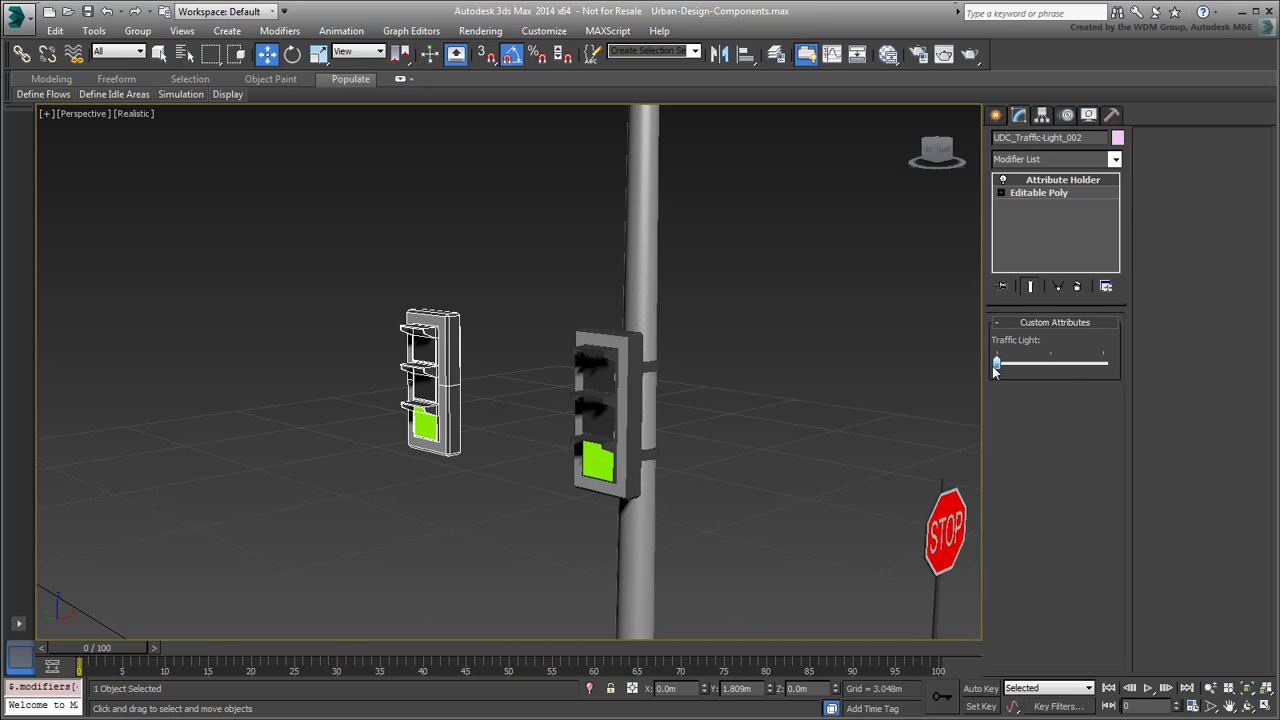
Step: Clone the full traffic light hierarchy further left as an independent Copy
click(622, 449)
double_click(622, 449)
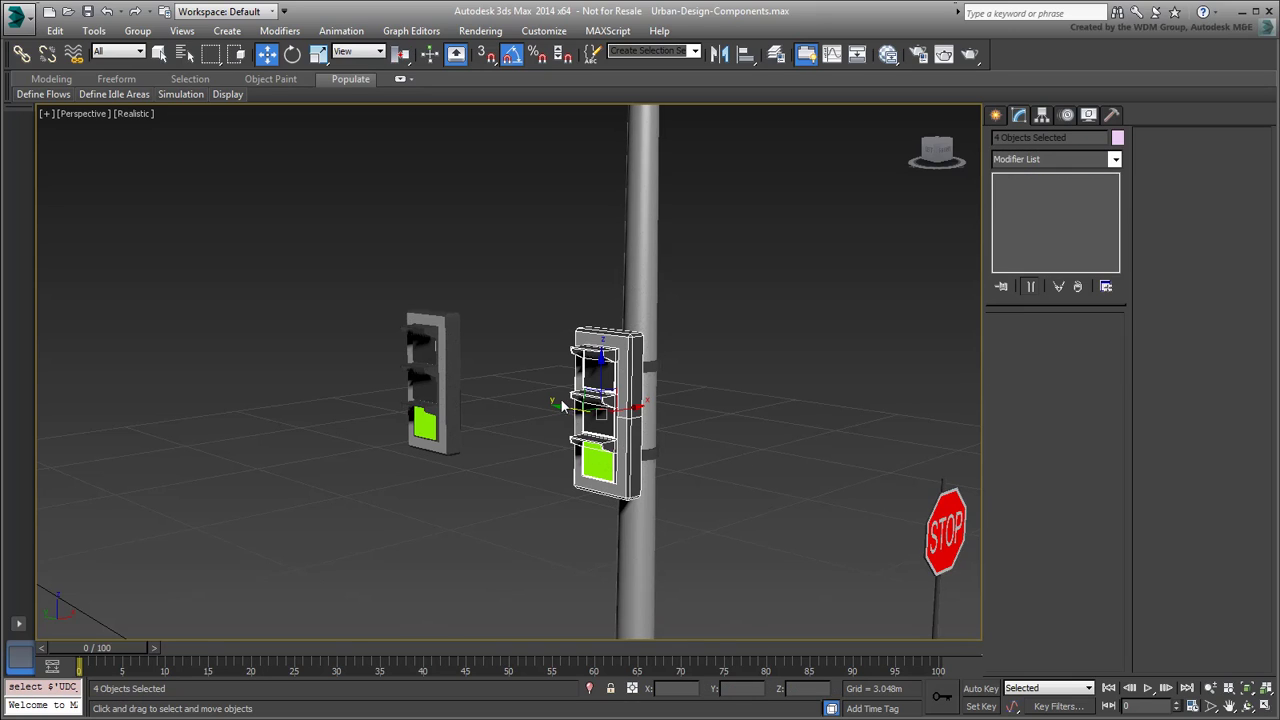
shift+drag(567, 408, 293, 374)
click(568, 318)
click(641, 435)
Step: Test the new copy's Traffic Light slider, then region-select both left-hand copies
click(350, 415)
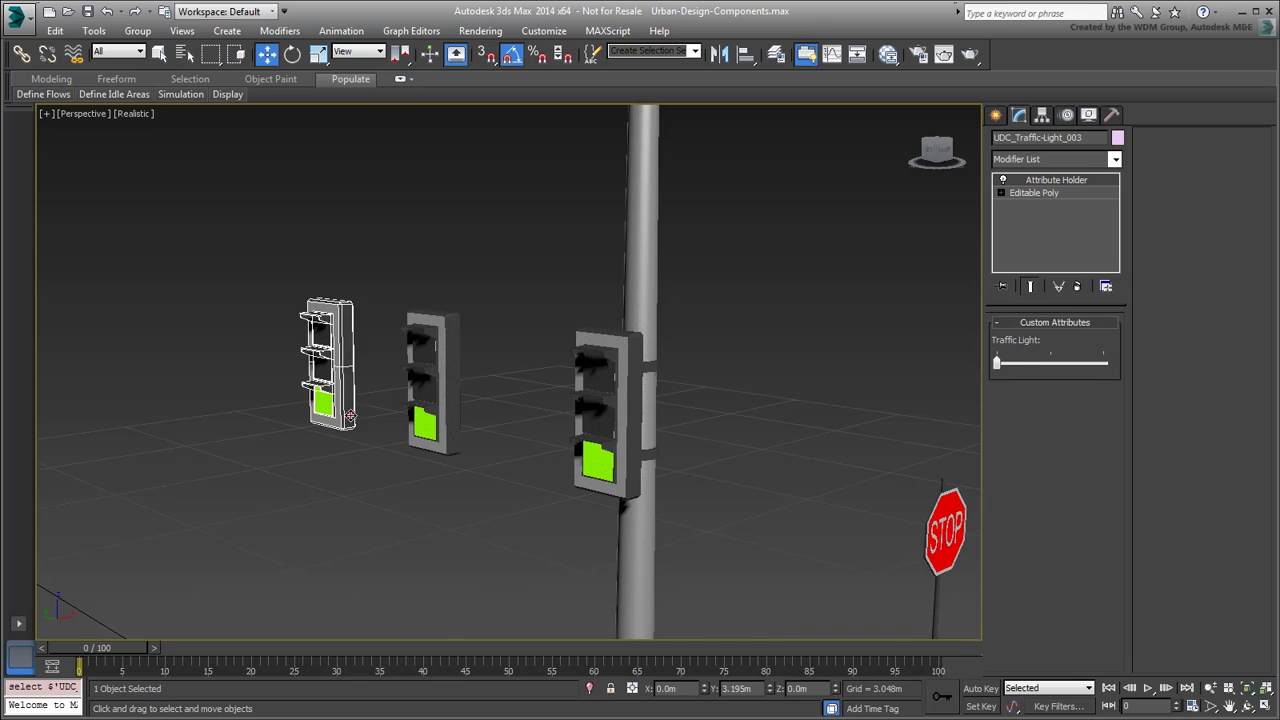
mouse_move(997, 365)
mouse_down()
mouse_move(1063, 364)
mouse_move(997, 365)
mouse_move(1057, 364)
mouse_move(1013, 366)
mouse_up()
click(635, 435)
drag(237, 244, 477, 540)
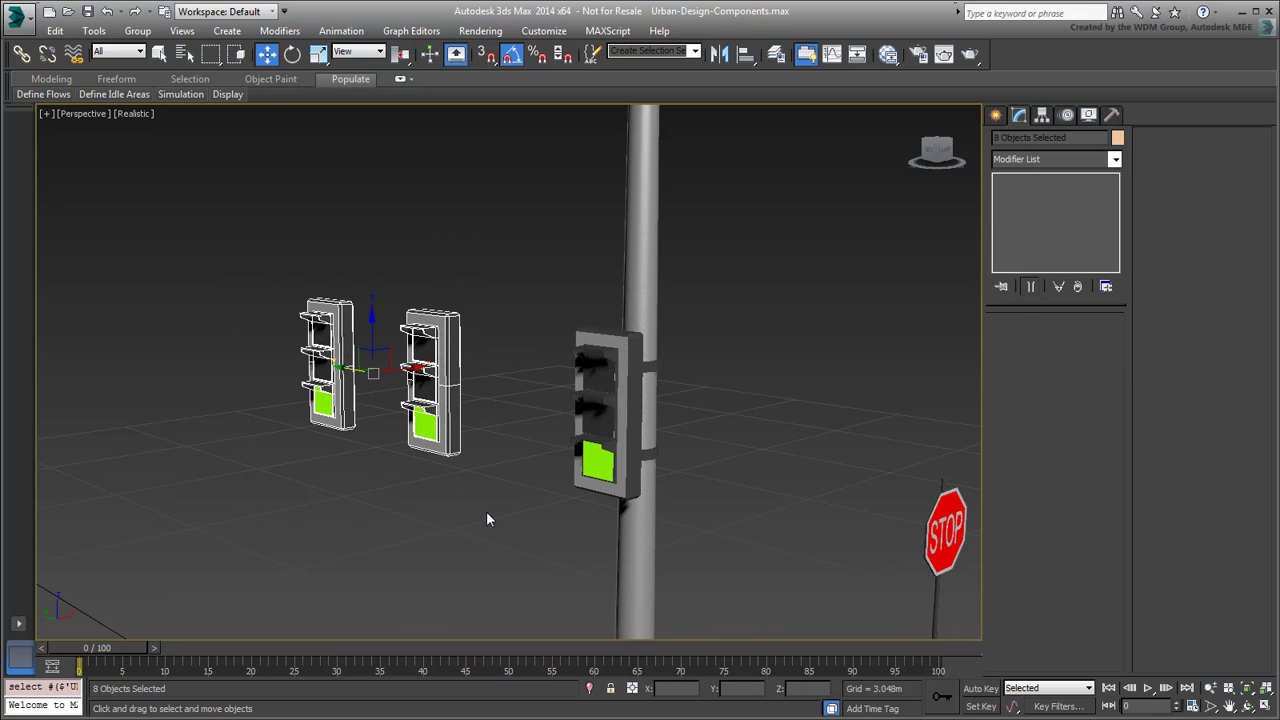
Step: Delete the two extra traffic light copies
key(Delete)
scroll(486, 511, down, 5)
scroll(360, 422, up, 2)
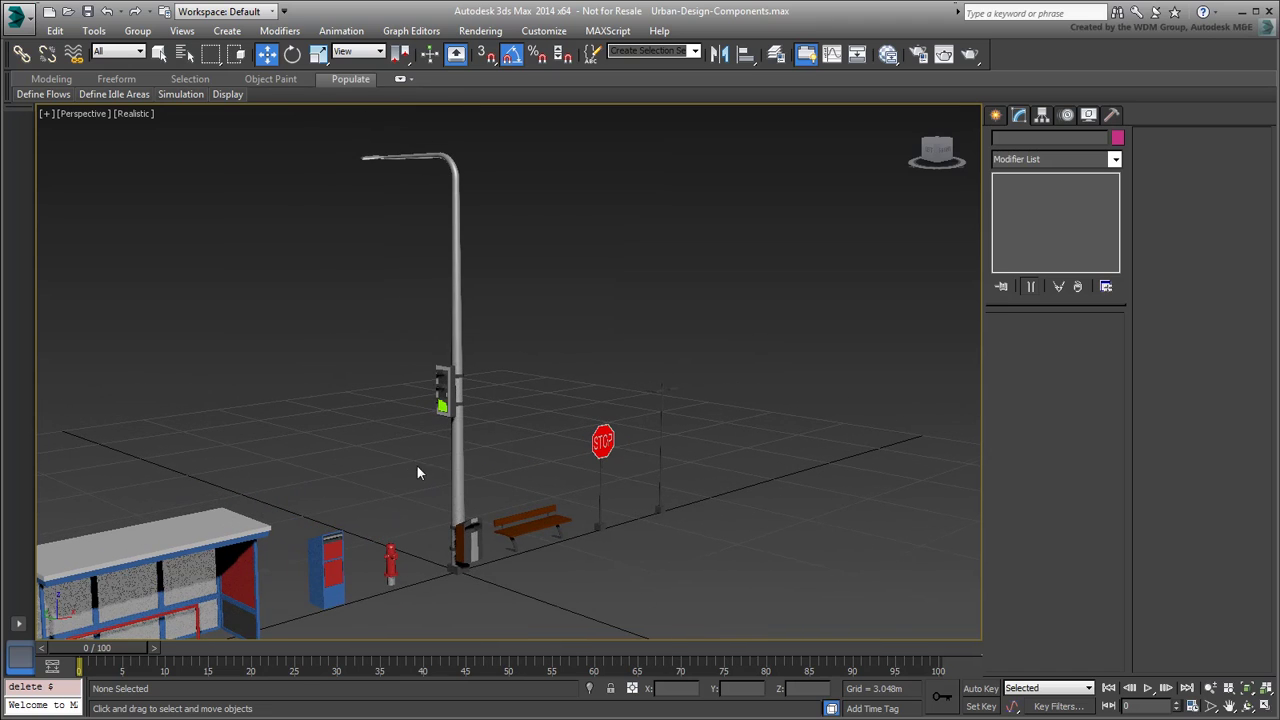
Step: Try moving the light pole up and left, then undo the move
click(457, 450)
drag(481, 551, 457, 512)
key(ctrl+z)
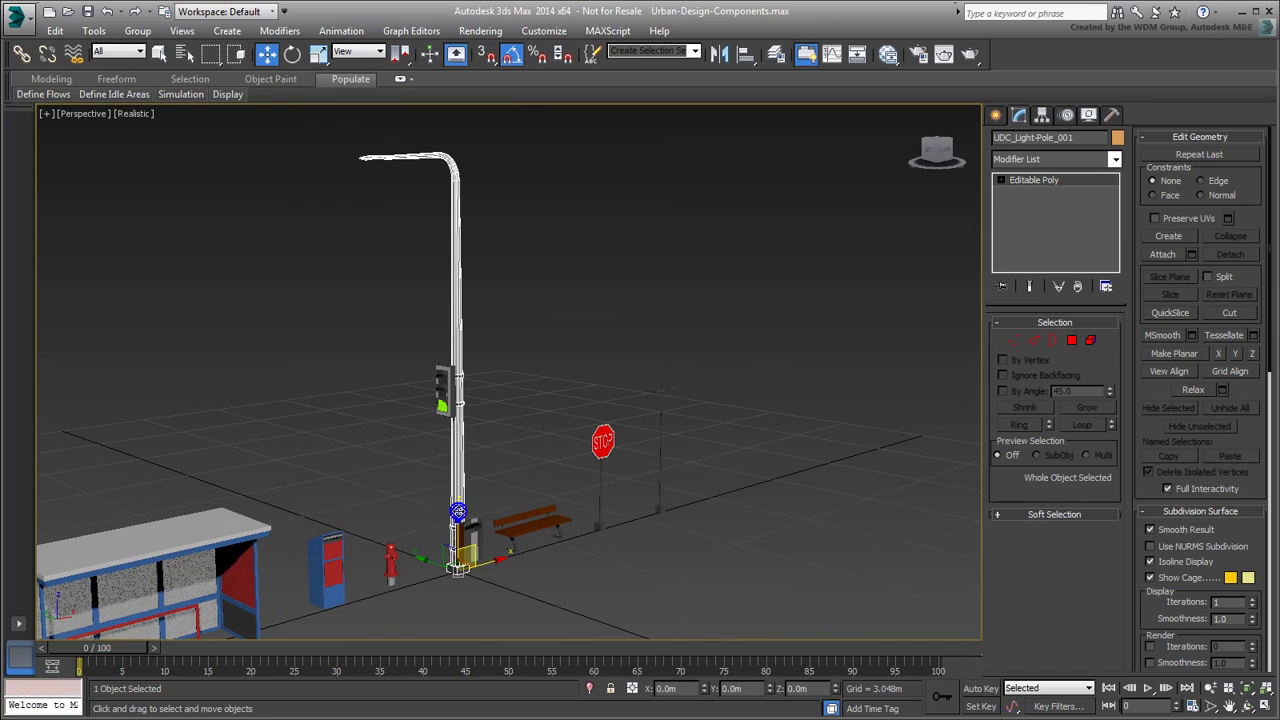
scroll(441, 470, up, 3)
middle_drag(473, 500, 488, 493)
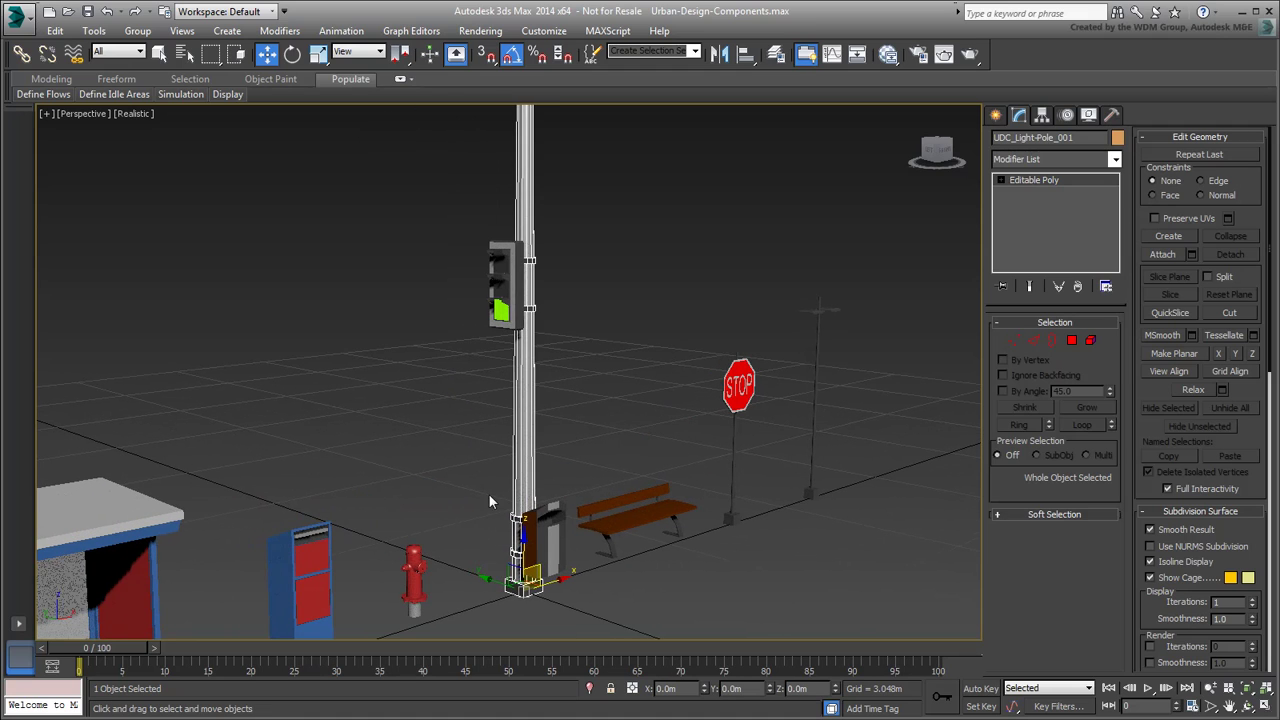
Step: Rotate the trash bin using the quad-menu Rotate tool
click(552, 518)
right_click(552, 518)
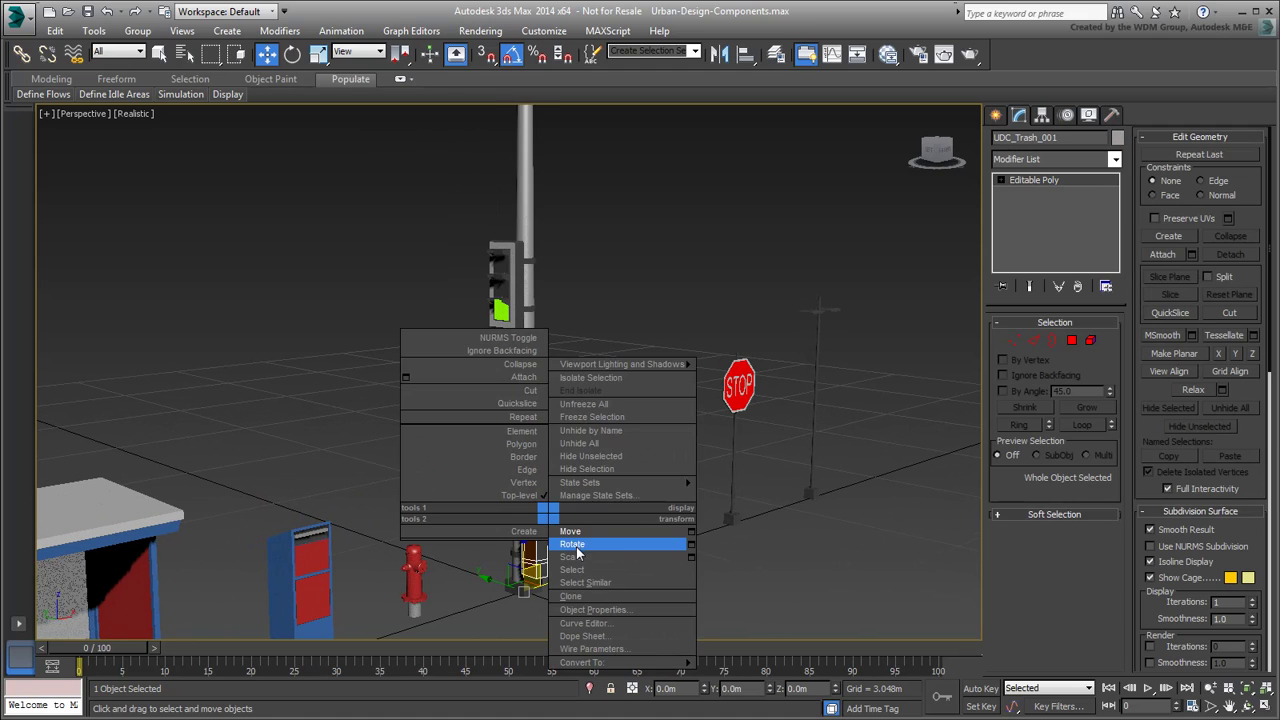
click(572, 544)
mouse_move(517, 612)
mouse_down()
mouse_move(685, 625)
mouse_move(500, 620)
mouse_up()
Step: Rotate-clone the traffic light around the pole with 3 copies, then undo and deselect
click(515, 332)
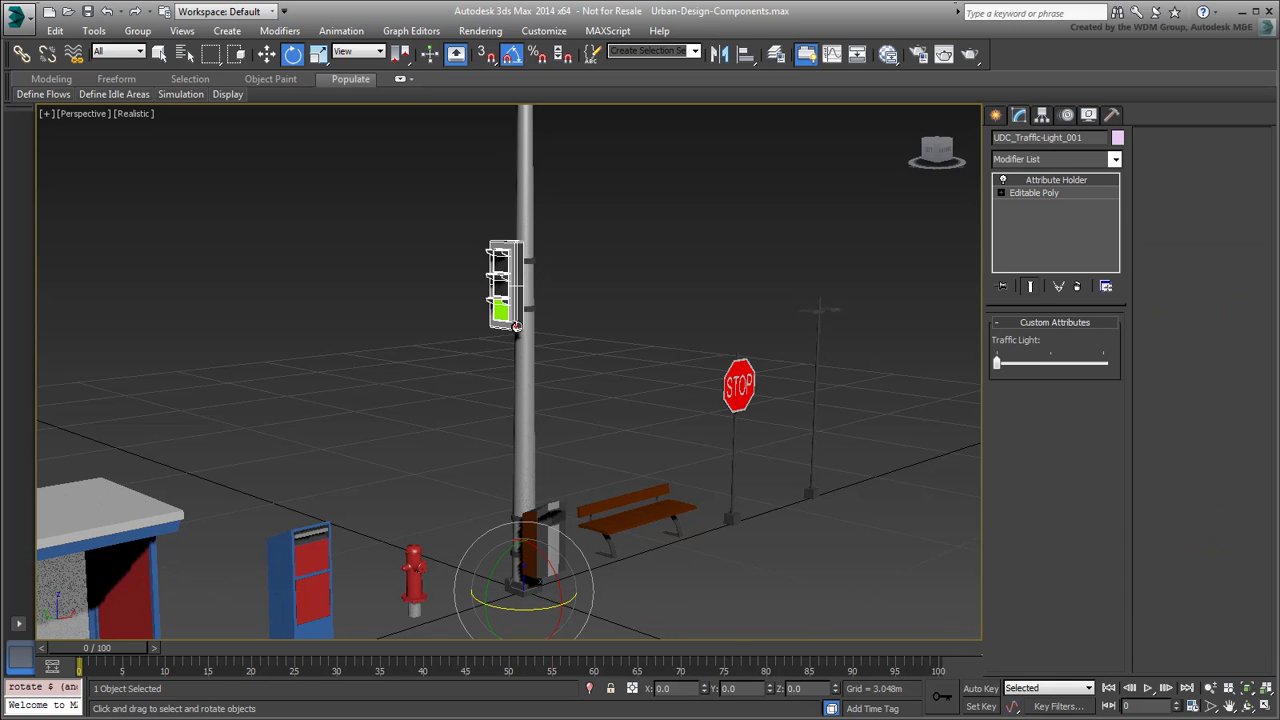
drag(836, 322, 840, 455)
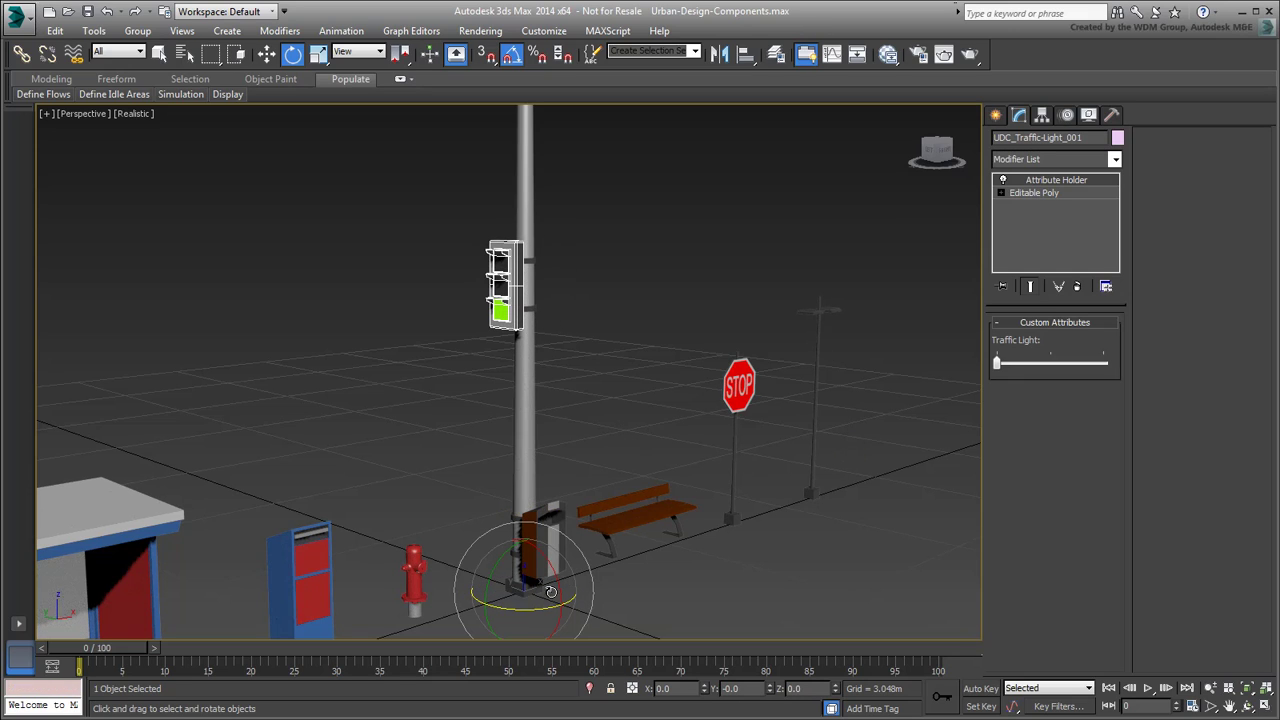
shift+drag(529, 613, 597, 607)
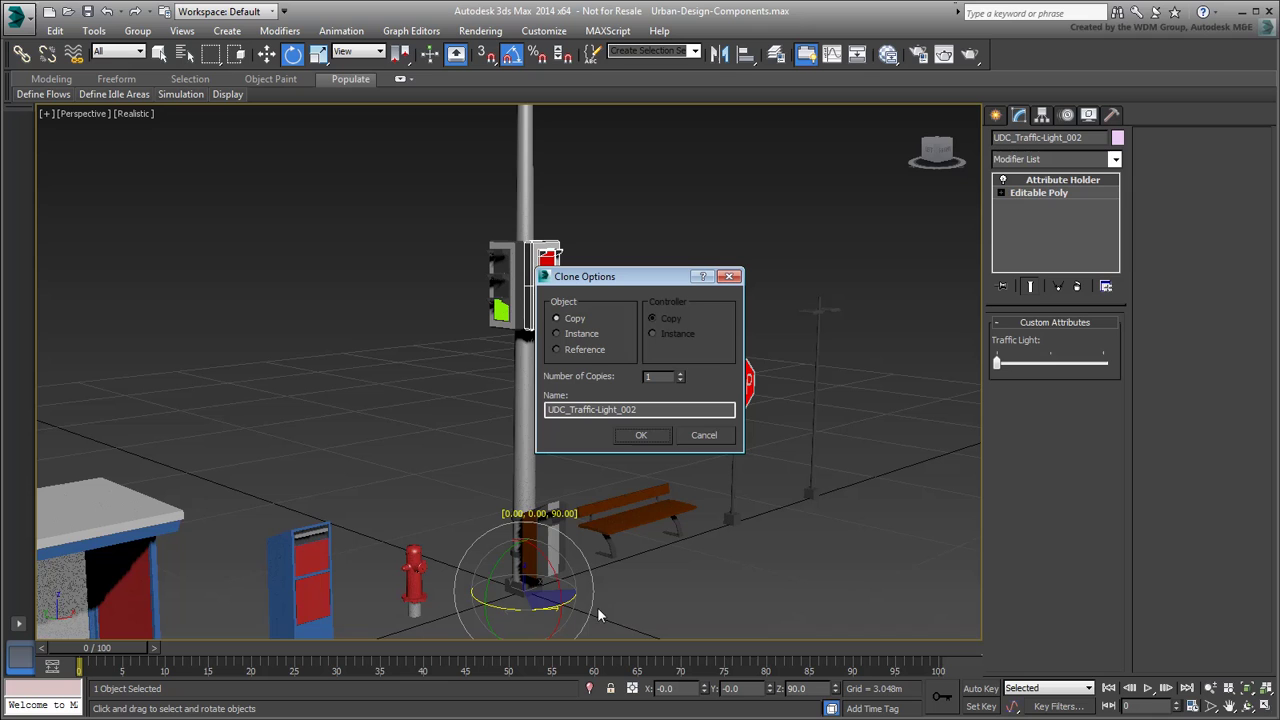
click(680, 373)
click(680, 373)
click(641, 435)
mouse_move(627, 440)
alt+middle_down()
mouse_move(383, 449)
mouse_move(651, 443)
mouse_move(627, 446)
alt+middle_up()
key(ctrl+z)
click(626, 394)
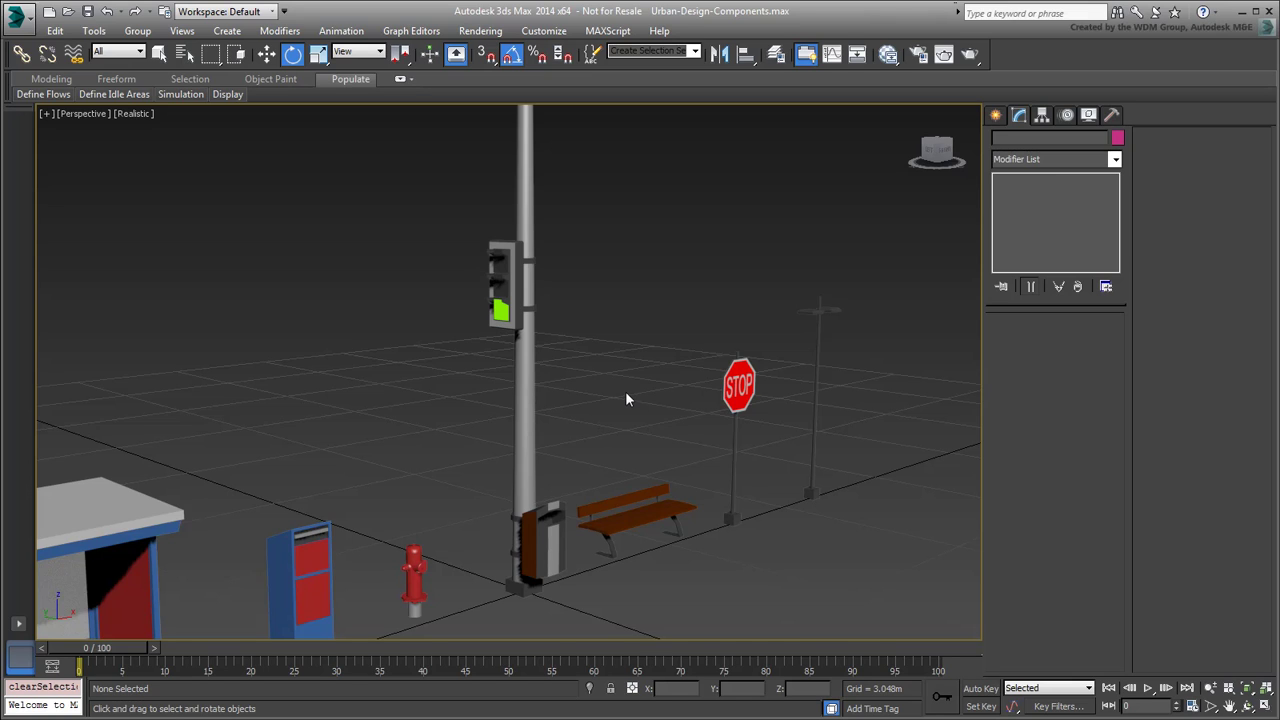
Step: Check the bench, stop sign, light pole and mailbox names, then choose File > Open
click(654, 506)
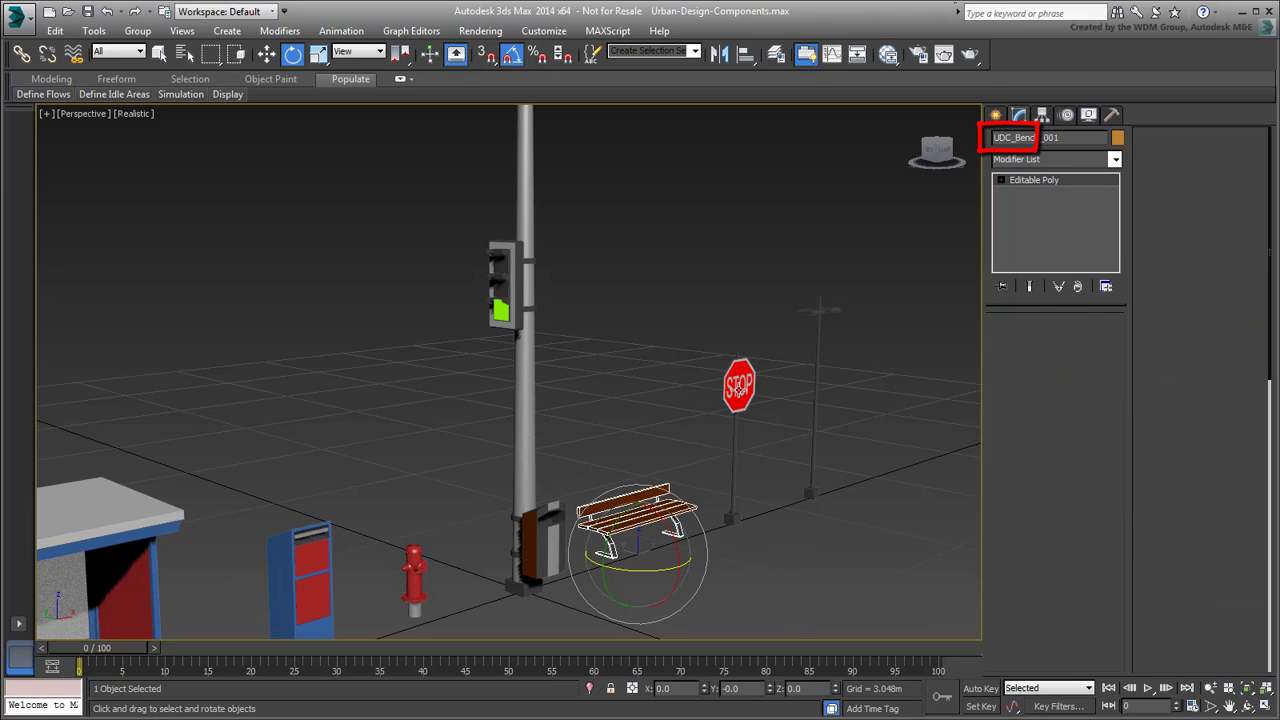
click(738, 390)
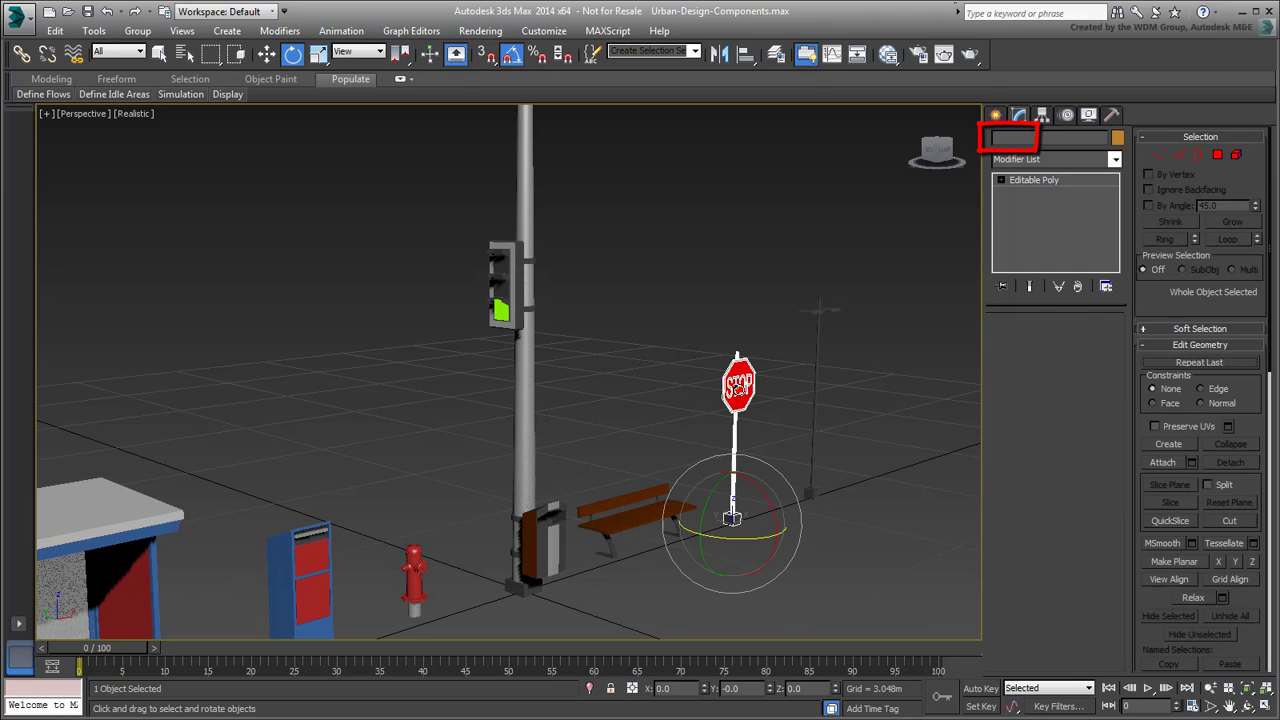
click(531, 432)
click(311, 550)
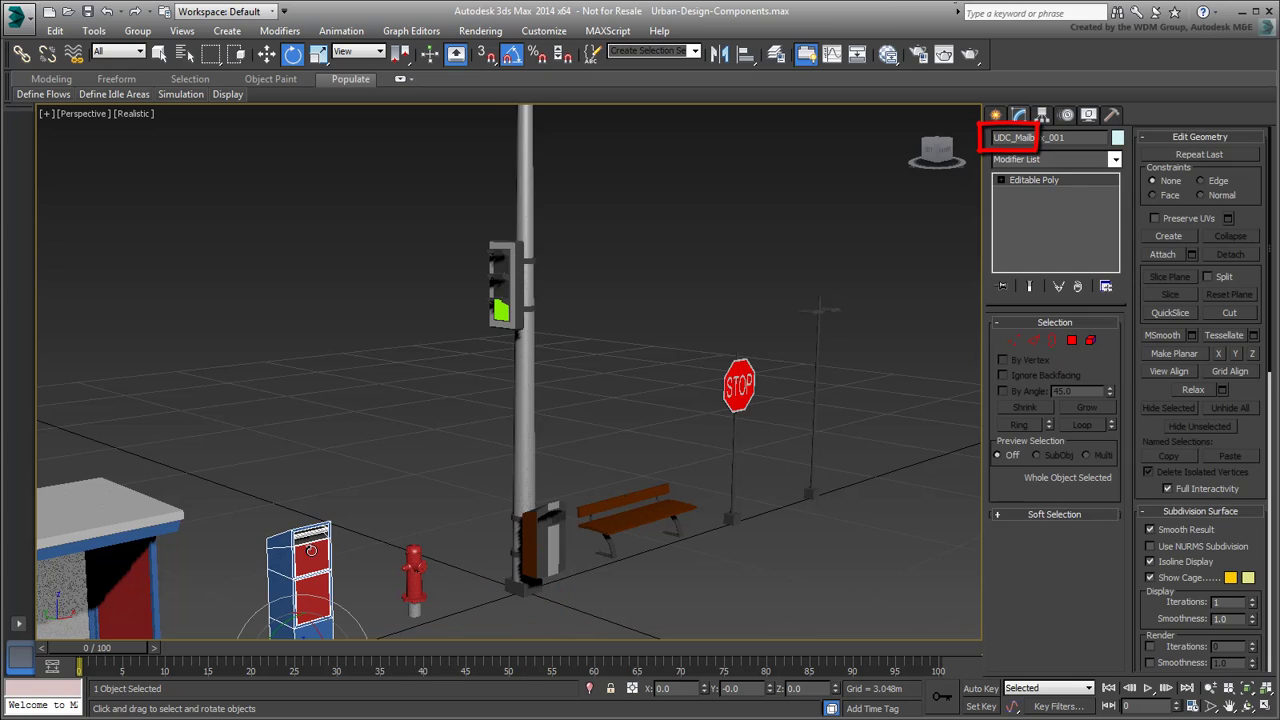
click(660, 359)
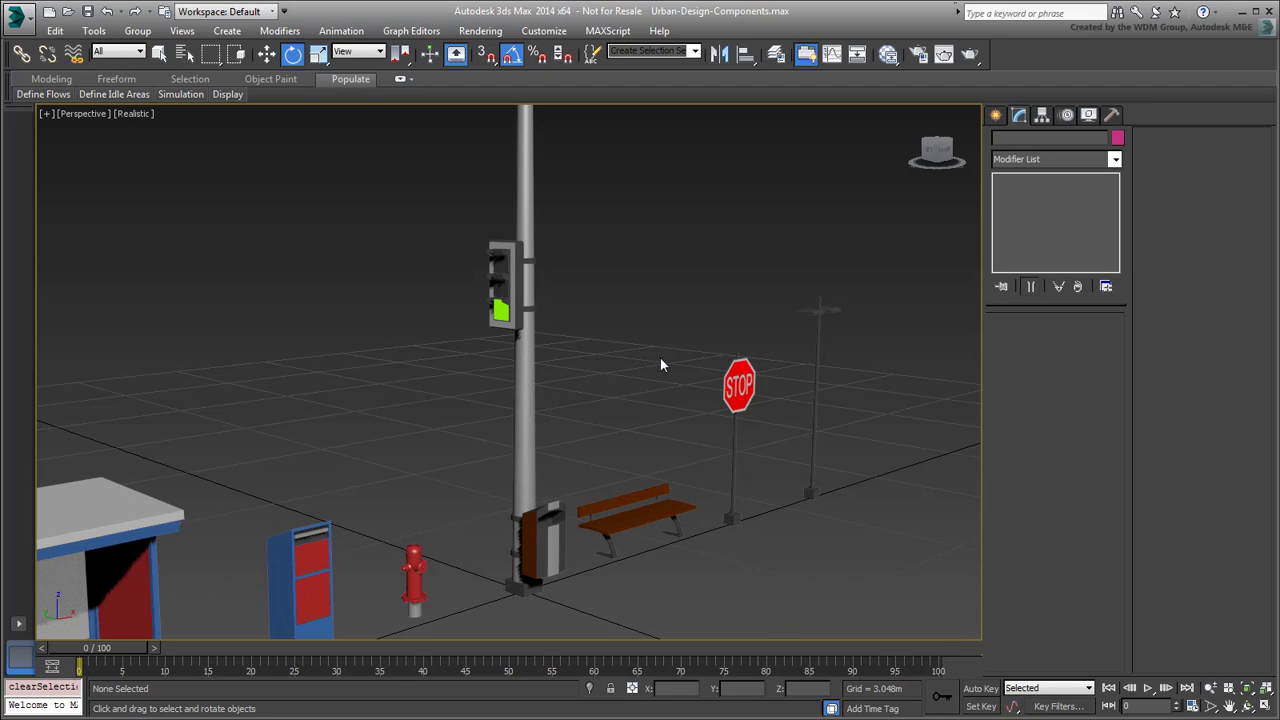
click(67, 11)
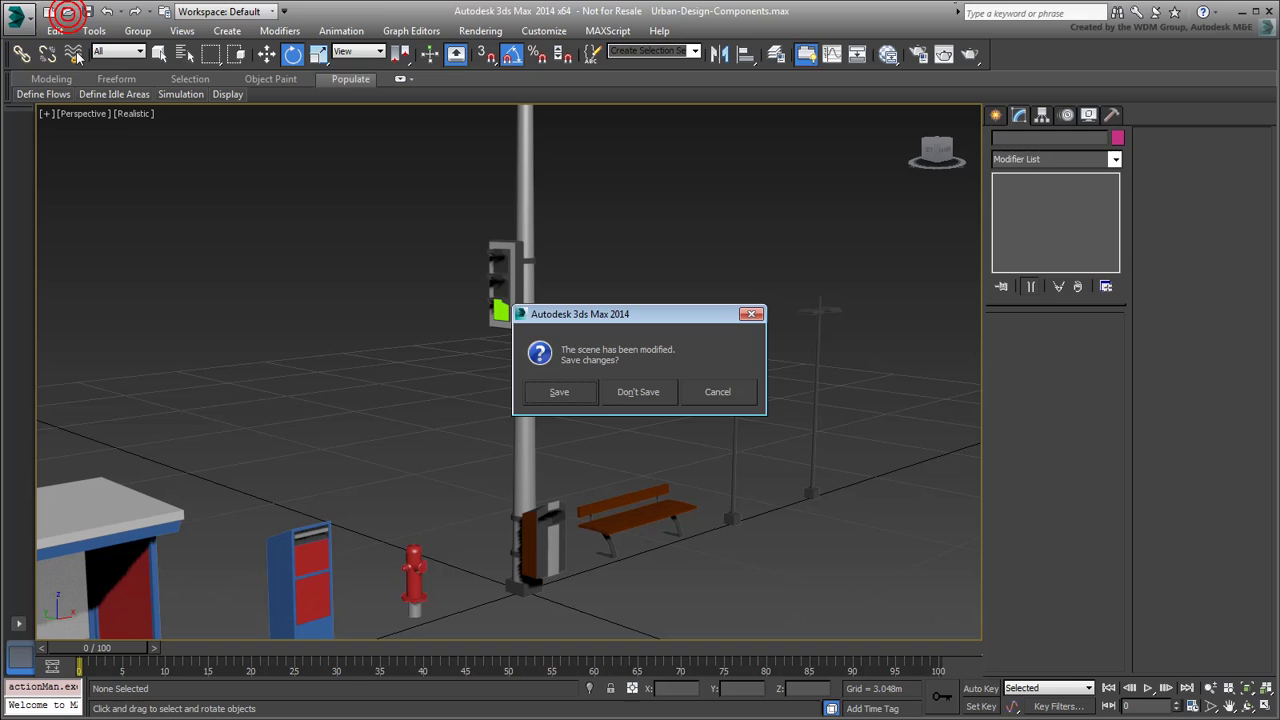
Step: Discard changes and open UDC_reaction-mgr.max
click(638, 391)
click(478, 168)
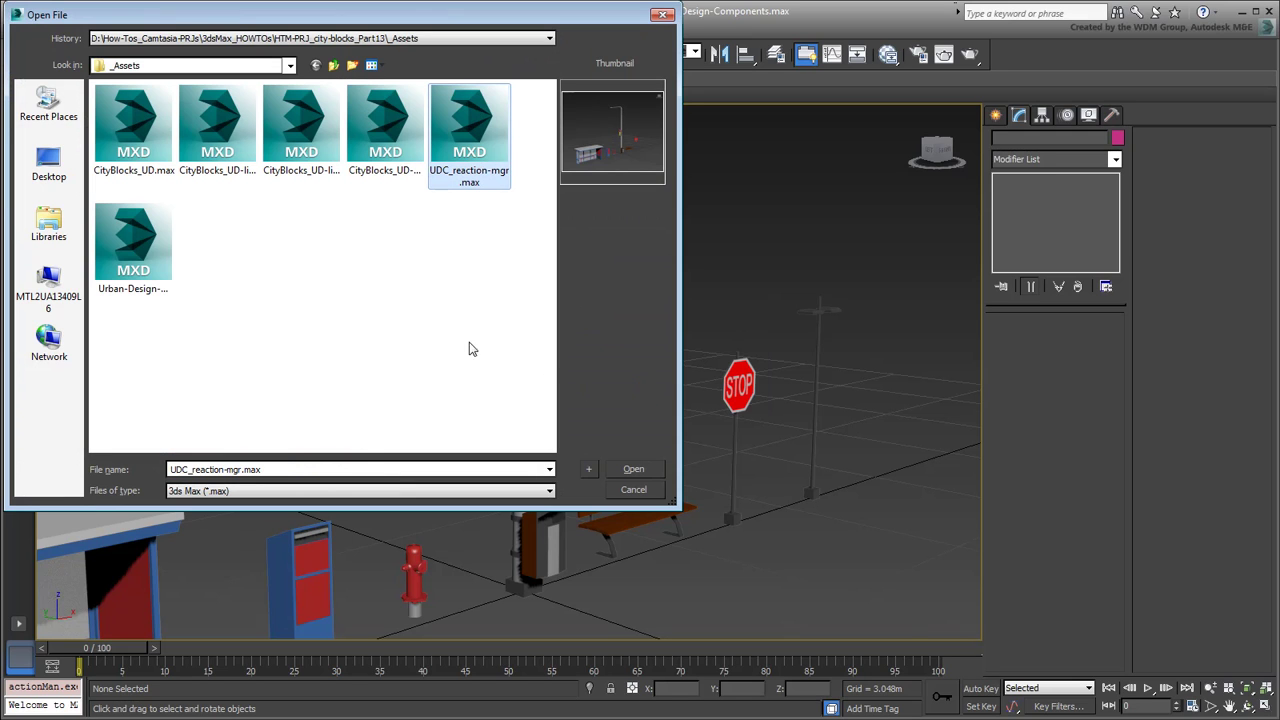
click(634, 469)
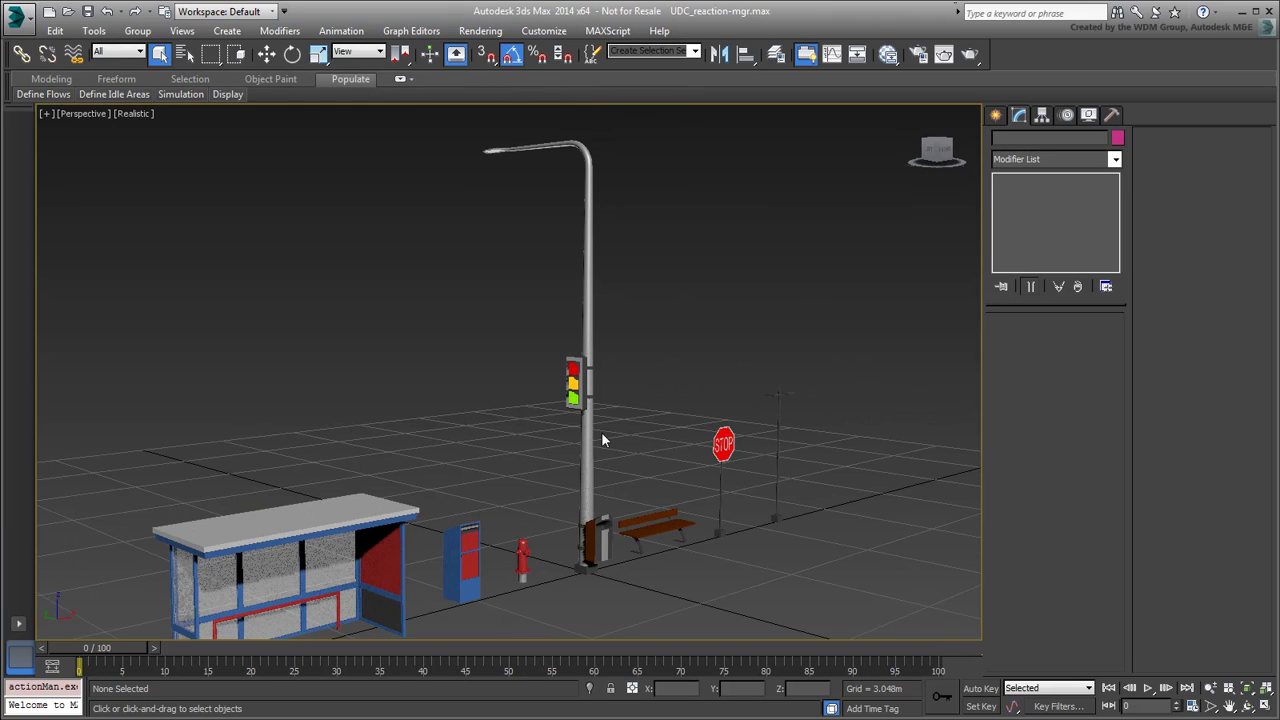
Step: Frame the traffic light, then check the names of the light pole and stop sign
click(584, 405)
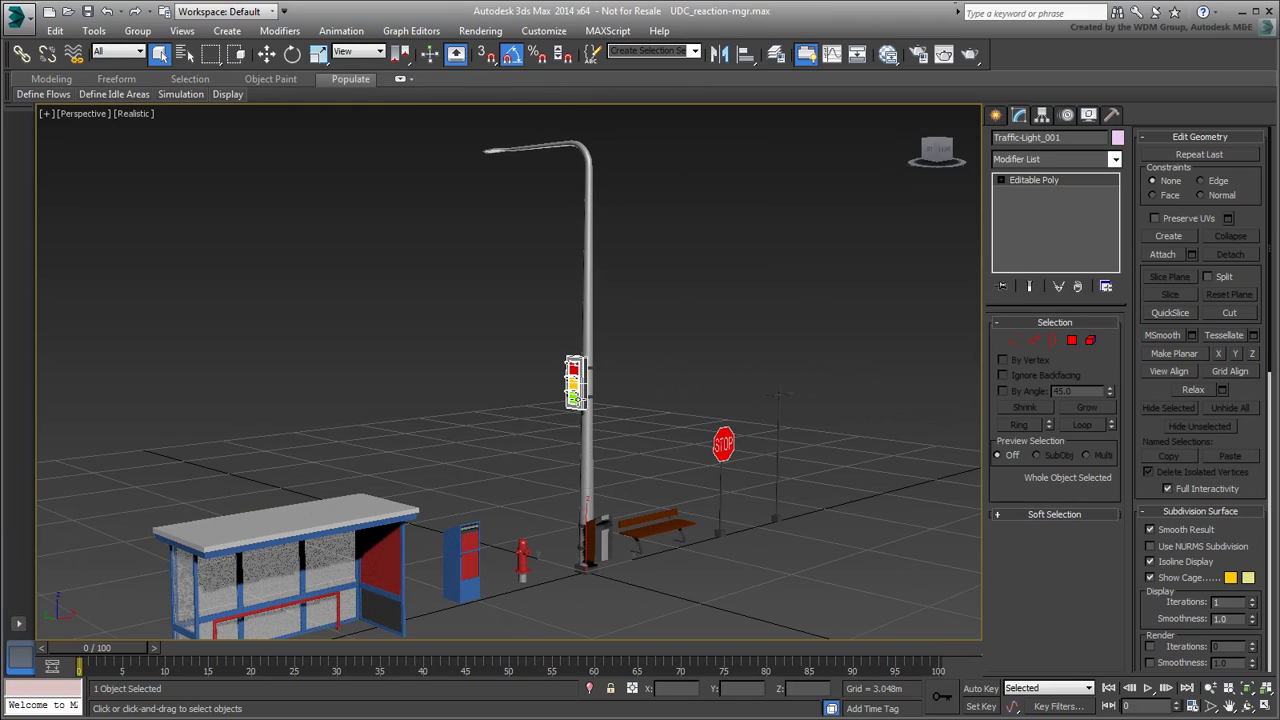
key(z)
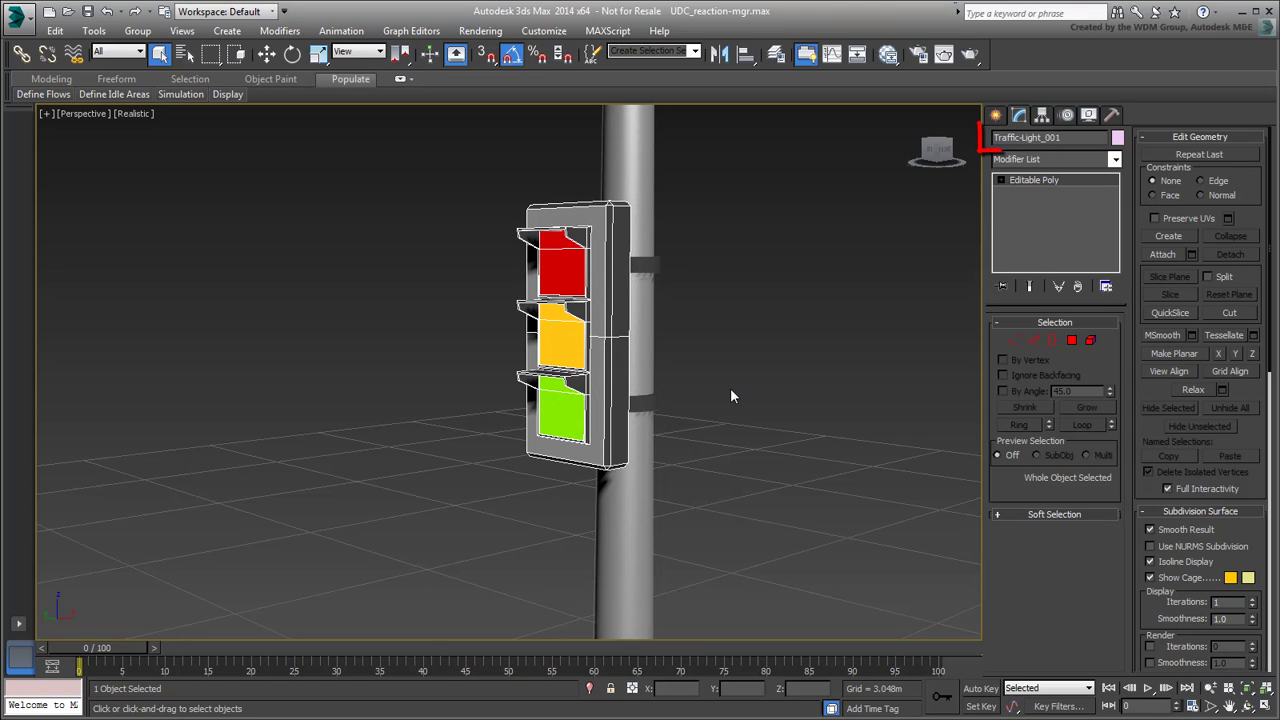
middle_drag(730, 388, 731, 415)
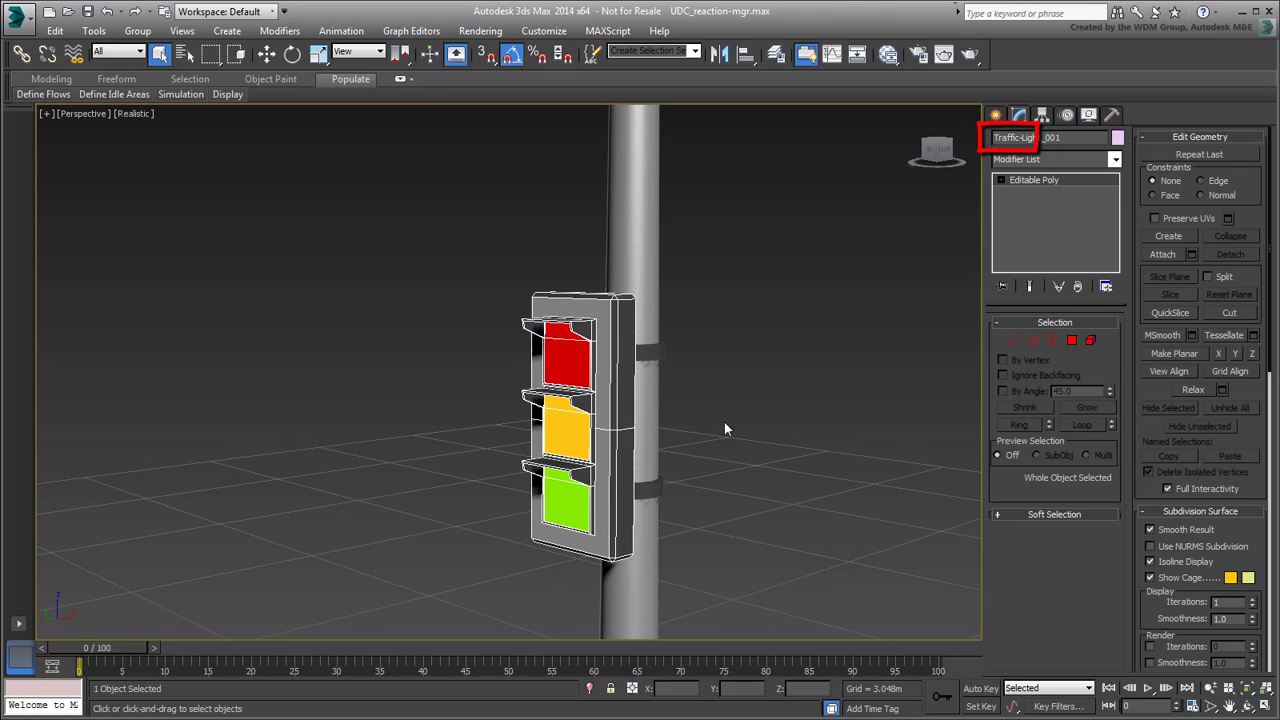
scroll(723, 420, down, 5)
click(628, 291)
click(856, 479)
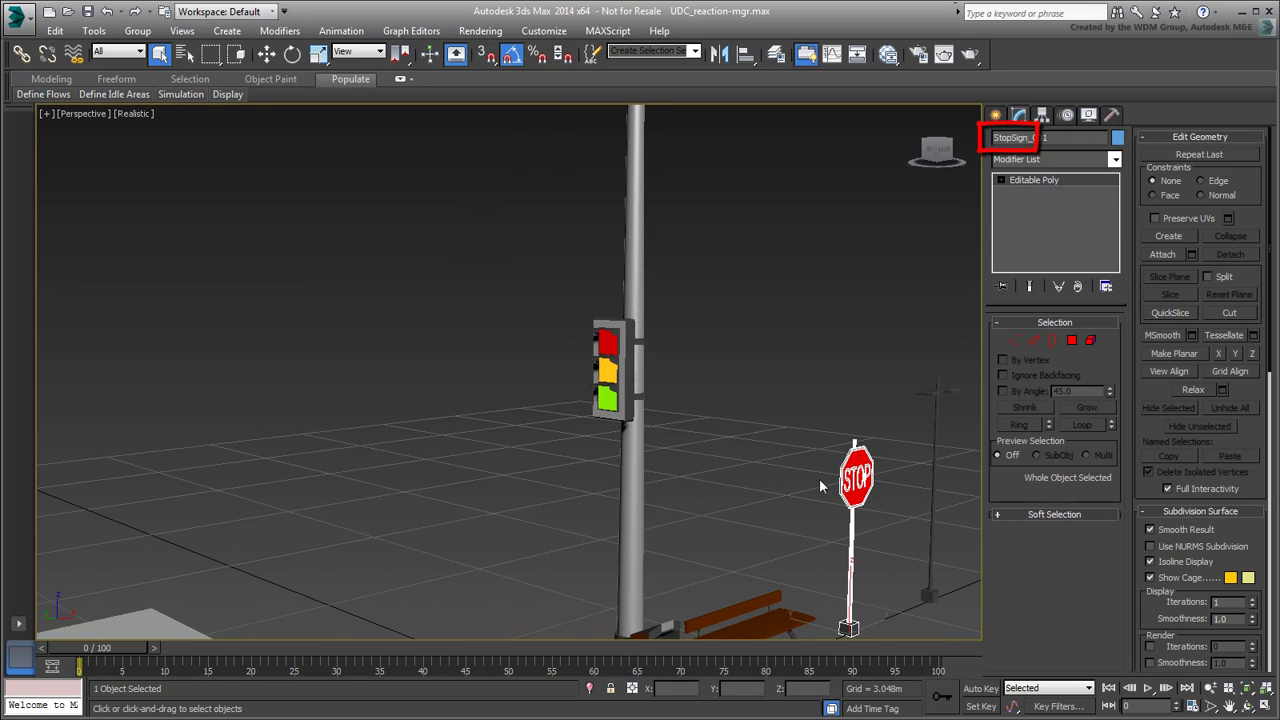
scroll(700, 450, down, 5)
scroll(717, 437, up, 5)
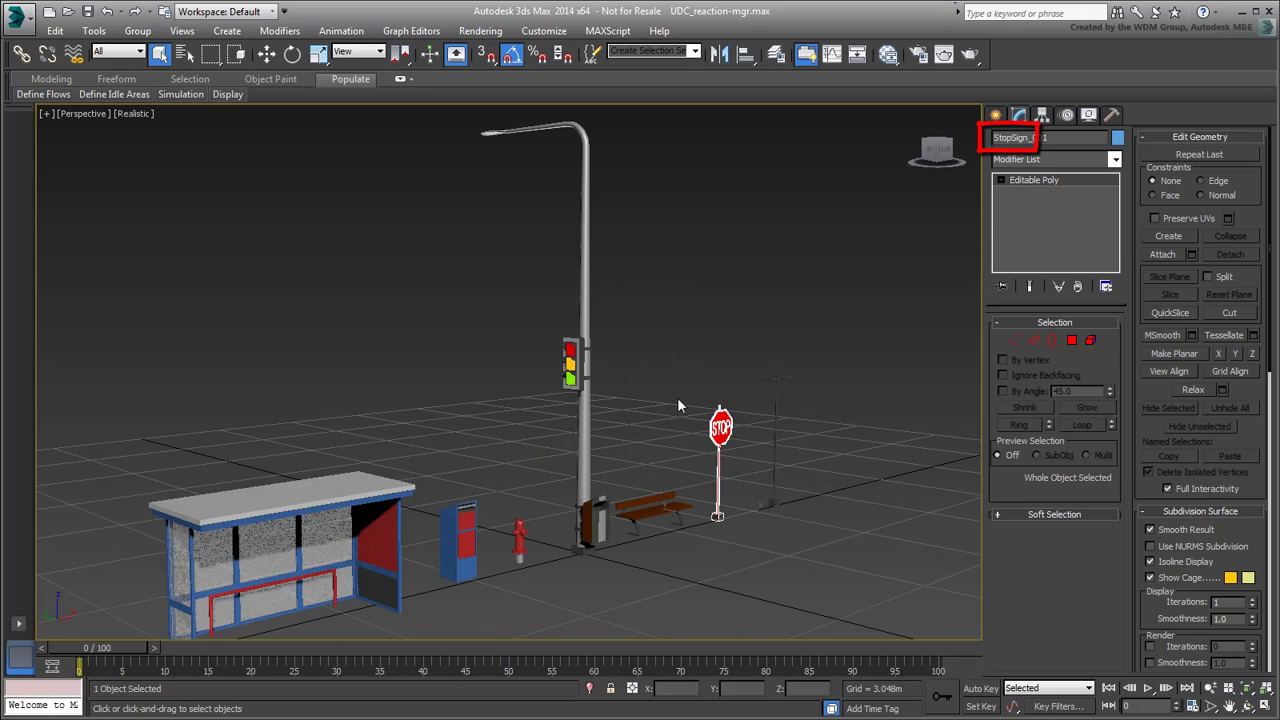
Step: Batch-rename all nine selected street objects with the prefix UDC_ in Rename Objects
drag(560, 444, 110, 628)
click(93, 30)
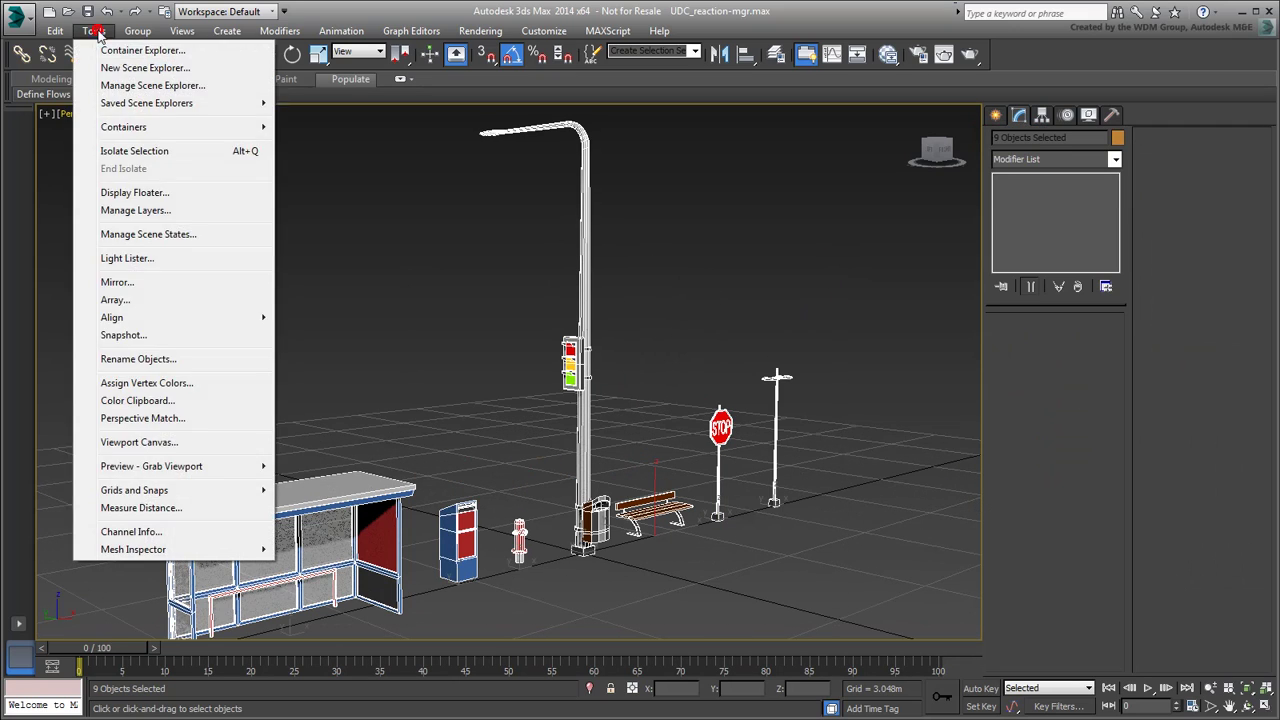
click(141, 362)
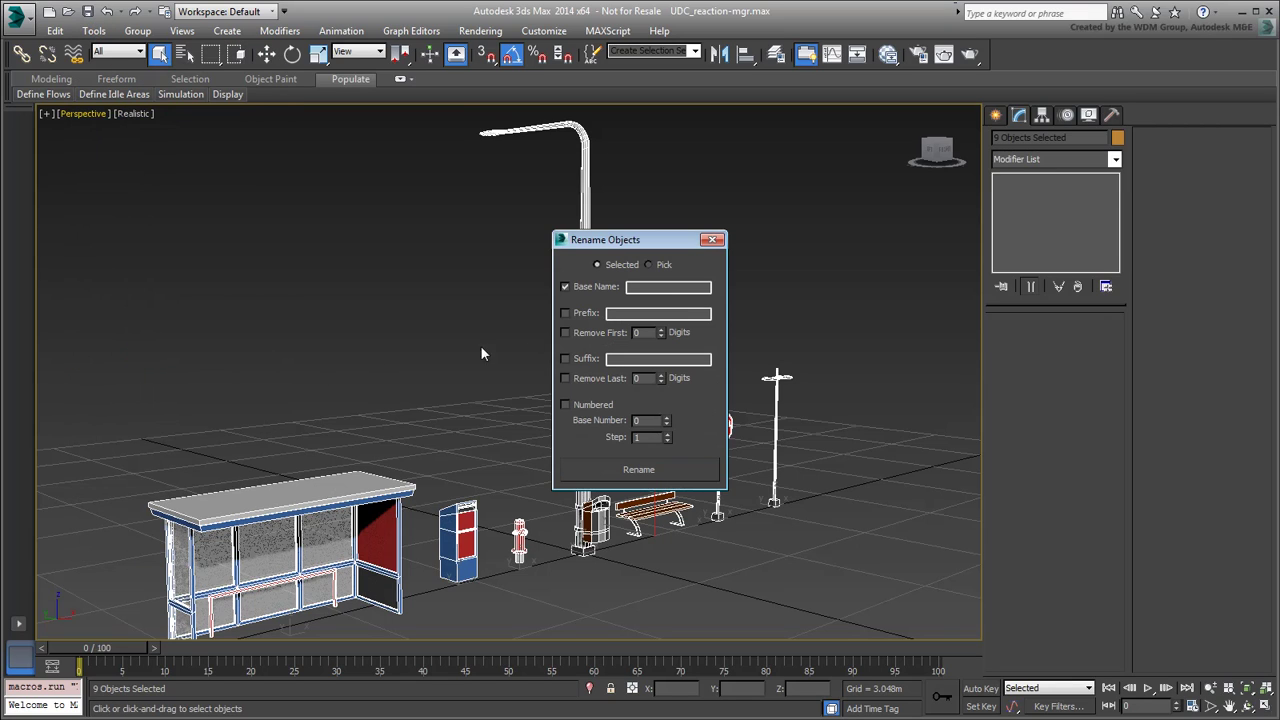
click(564, 287)
click(566, 314)
click(639, 314)
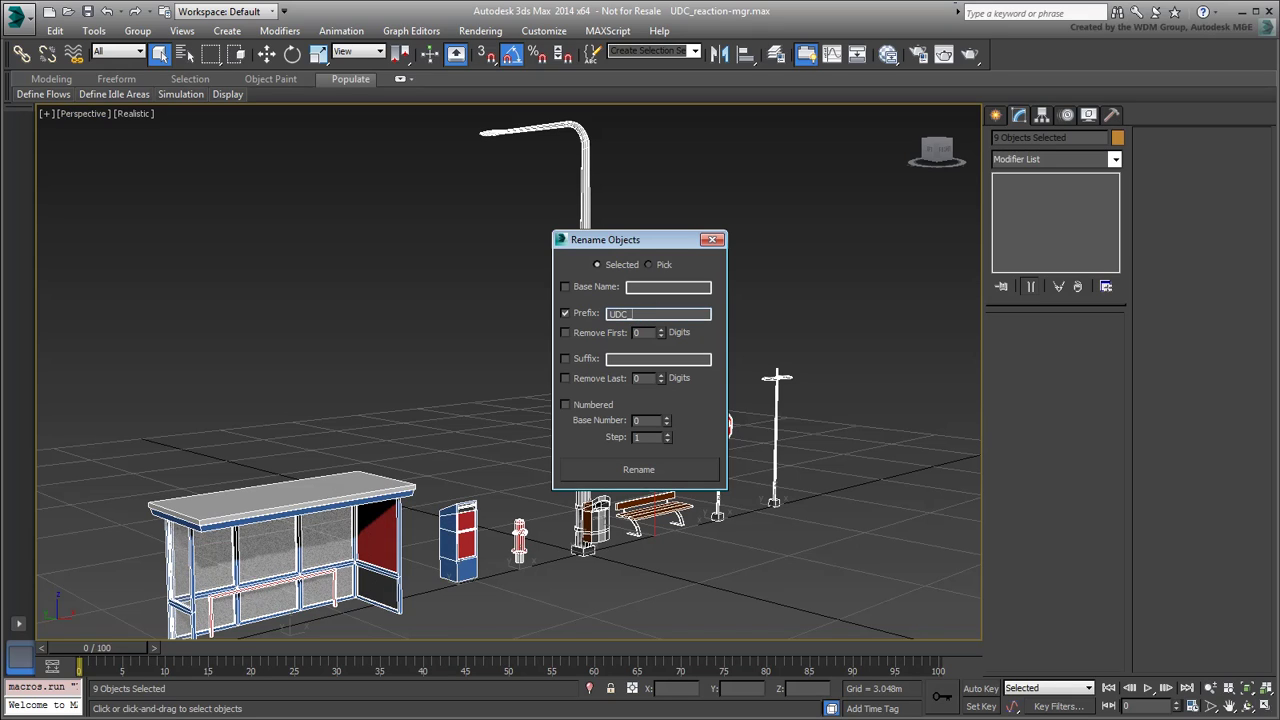
click(640, 468)
click(714, 240)
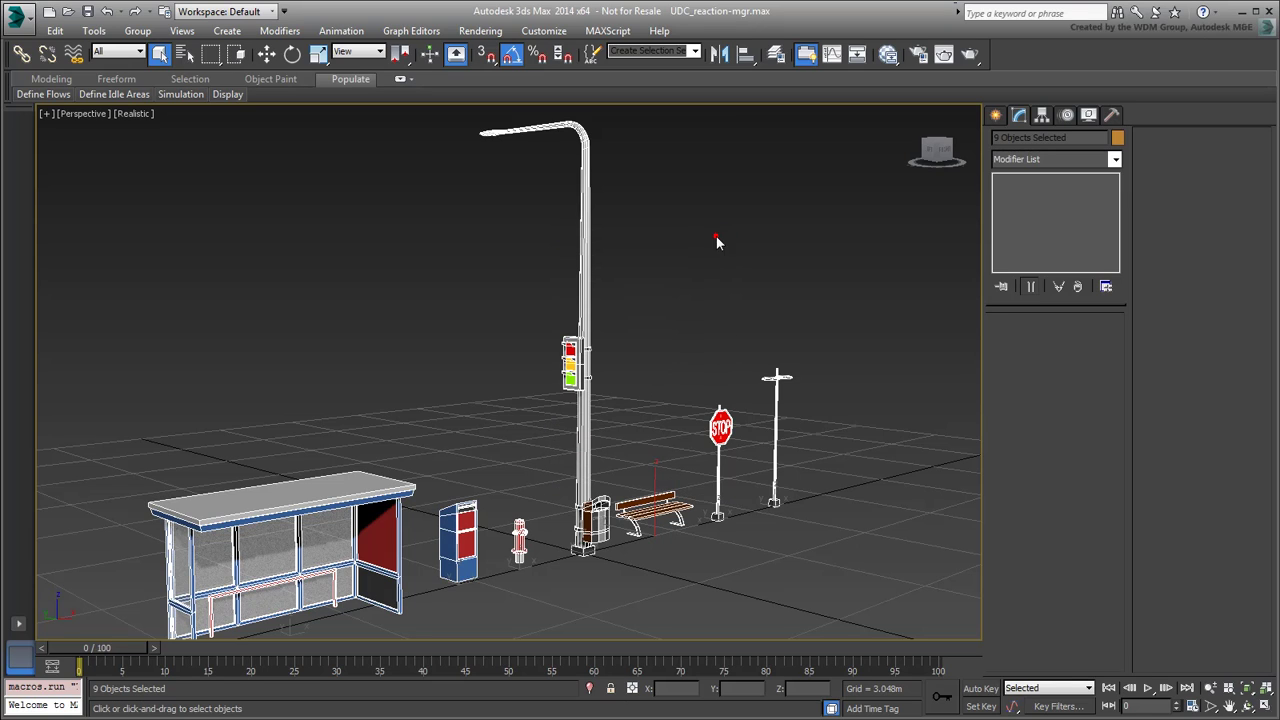
Step: Verify the new names on the traffic light, stop sign and bench, then deselect
click(721, 325)
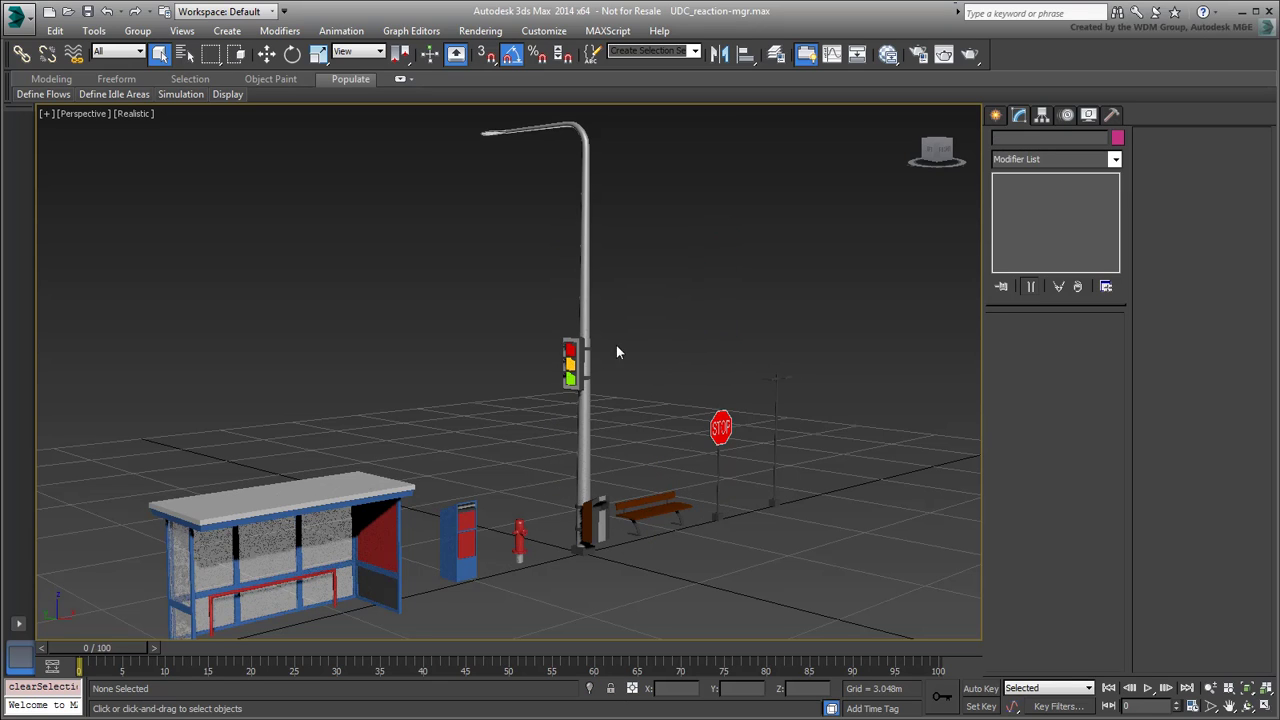
click(576, 388)
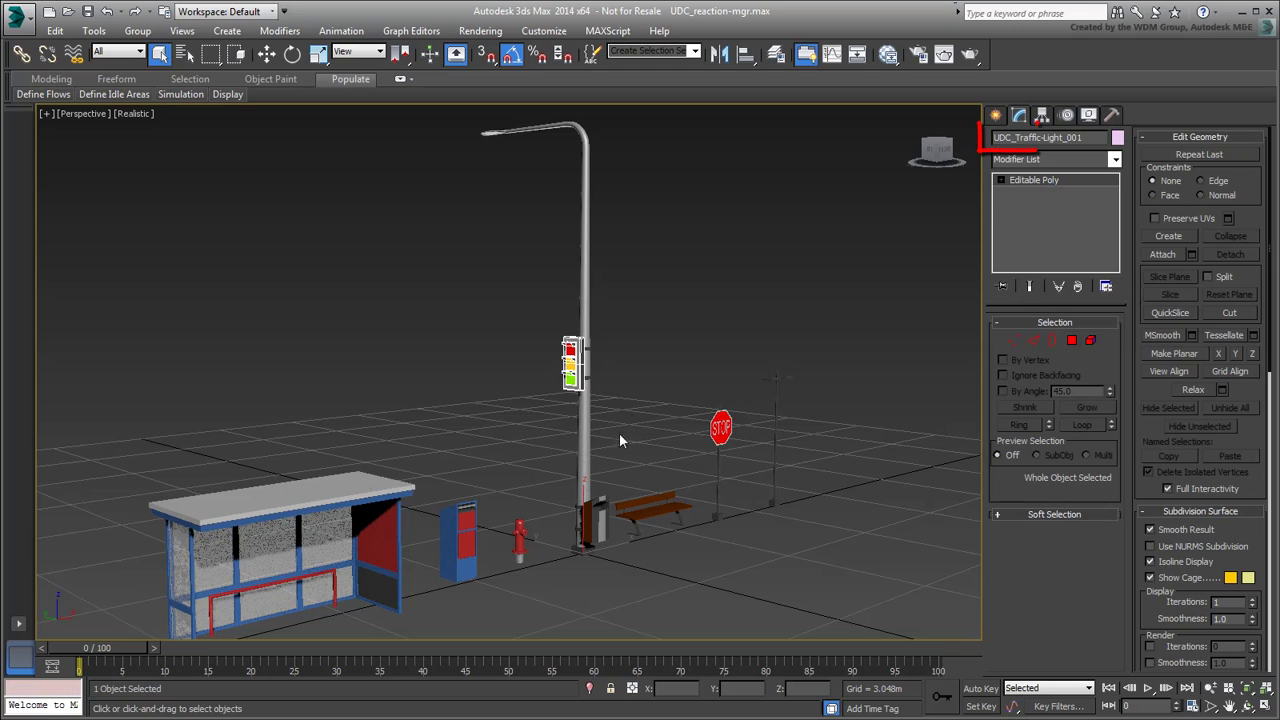
click(716, 428)
click(645, 510)
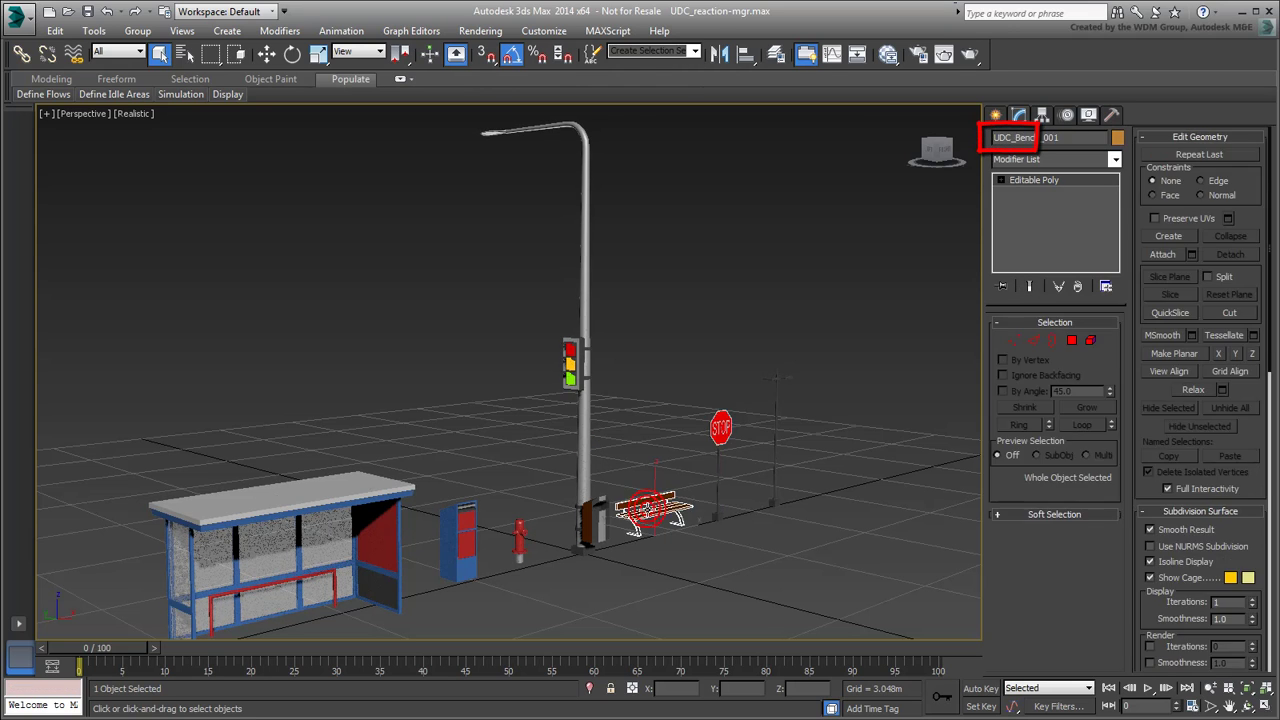
click(641, 325)
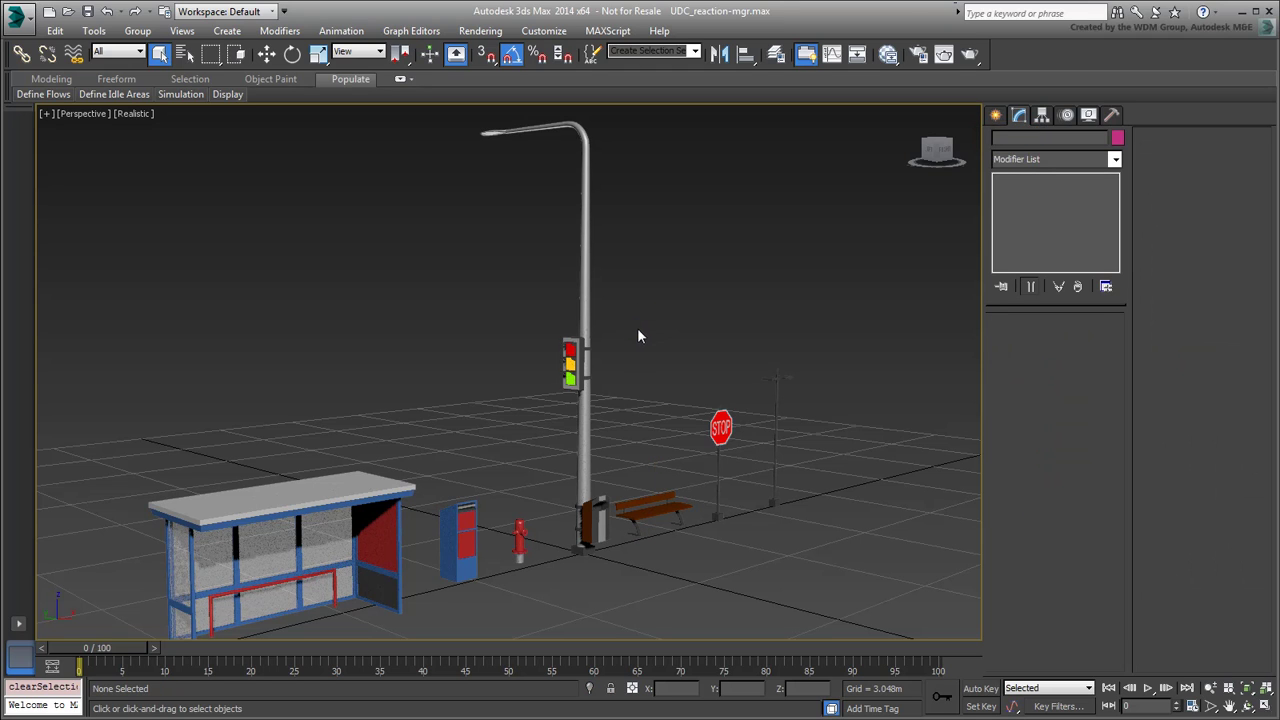
Step: Frame the traffic light and draw an AutoGrid box over the red lamp face
click(577, 388)
key(z)
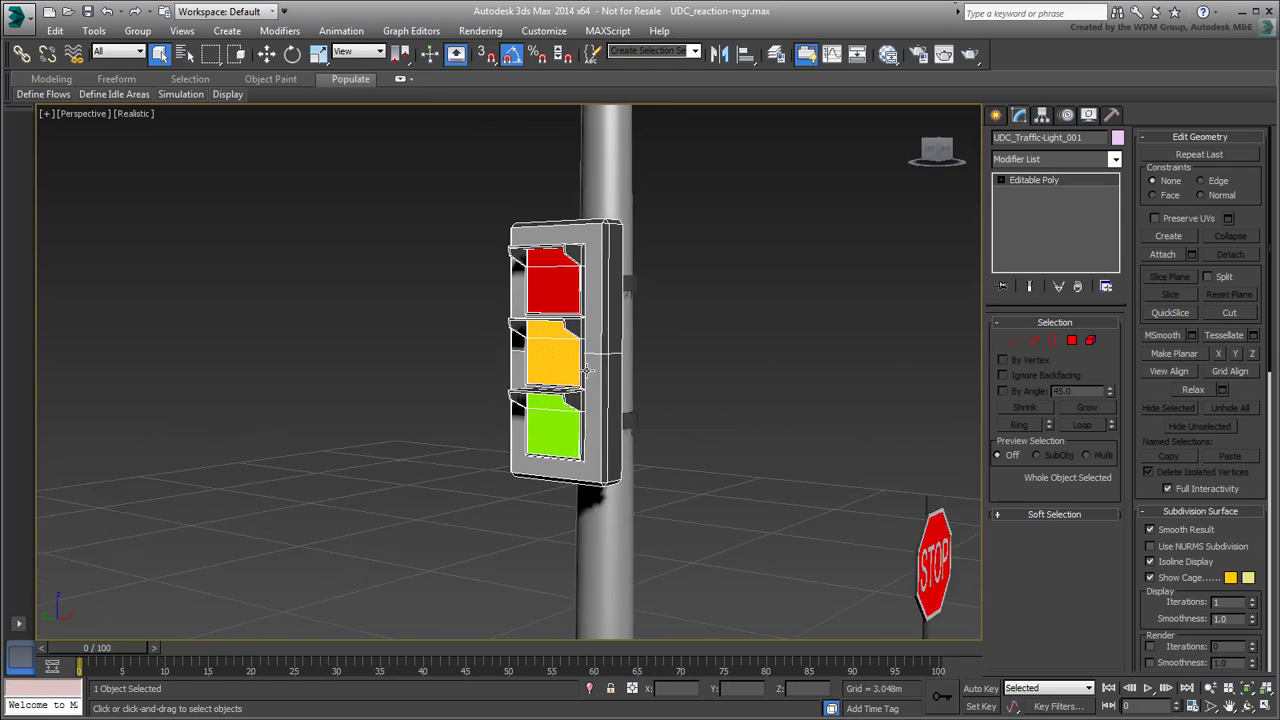
scroll(547, 330, up, 8)
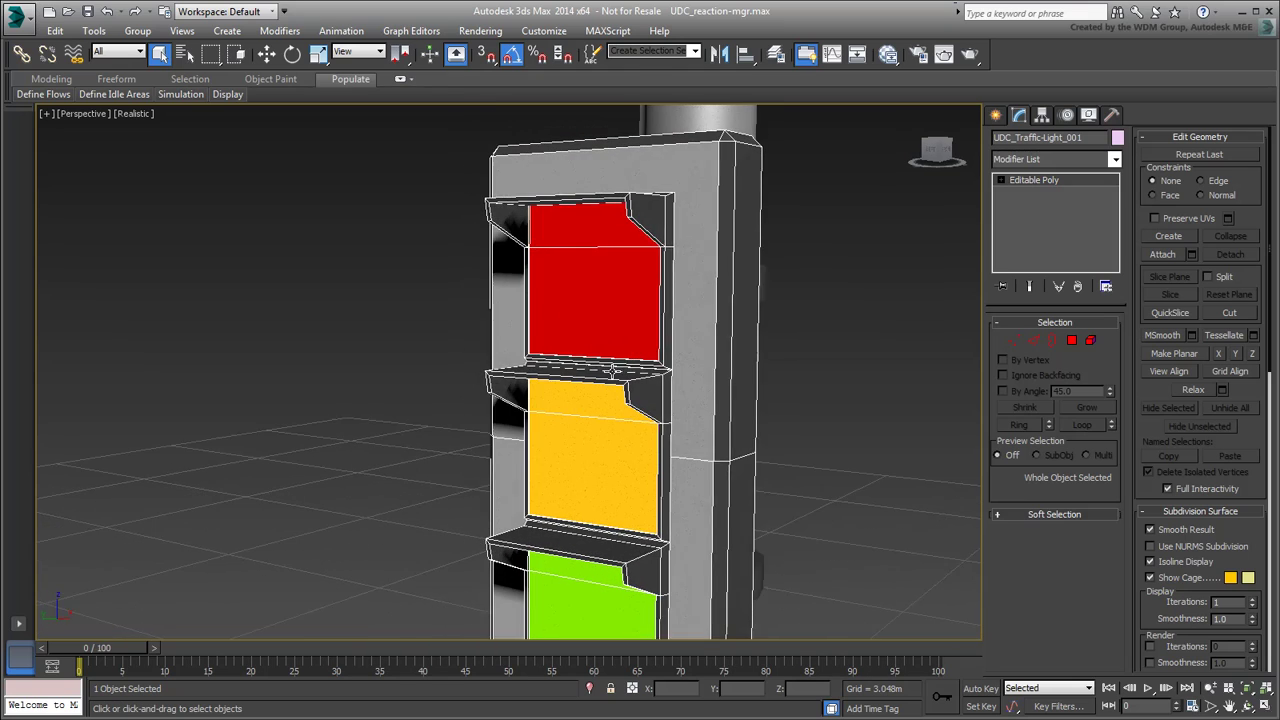
click(996, 117)
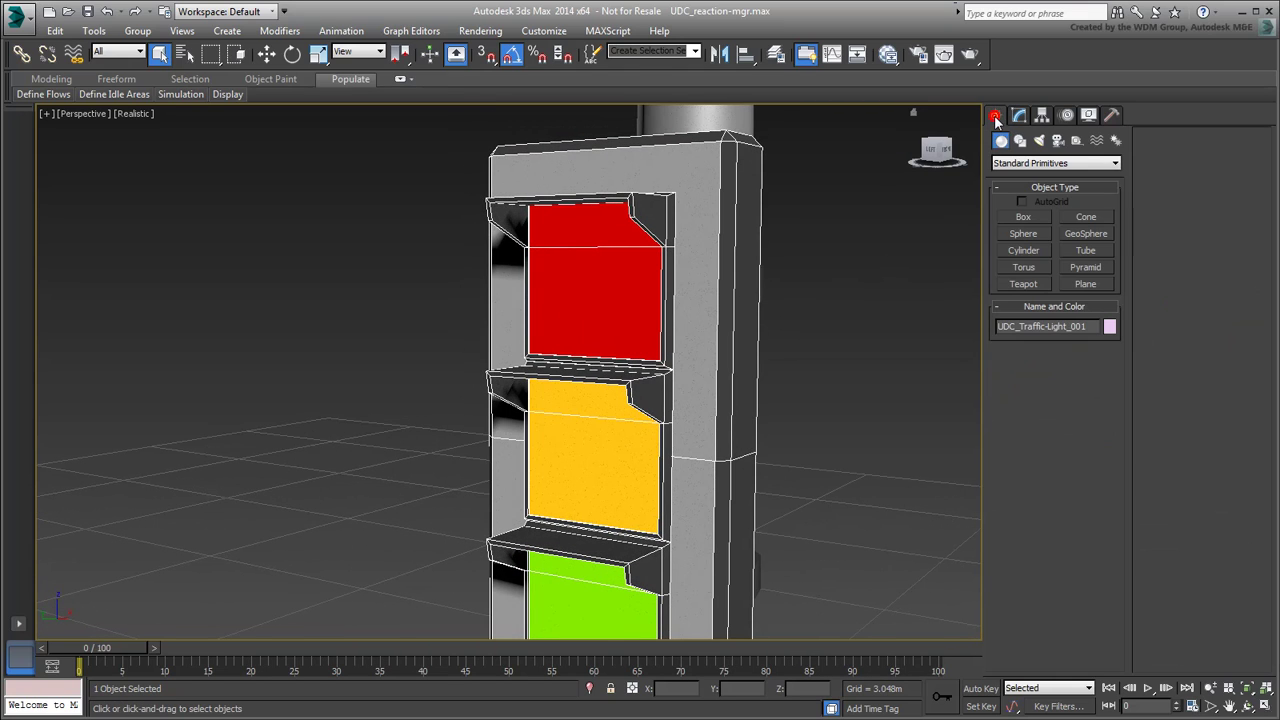
click(1023, 218)
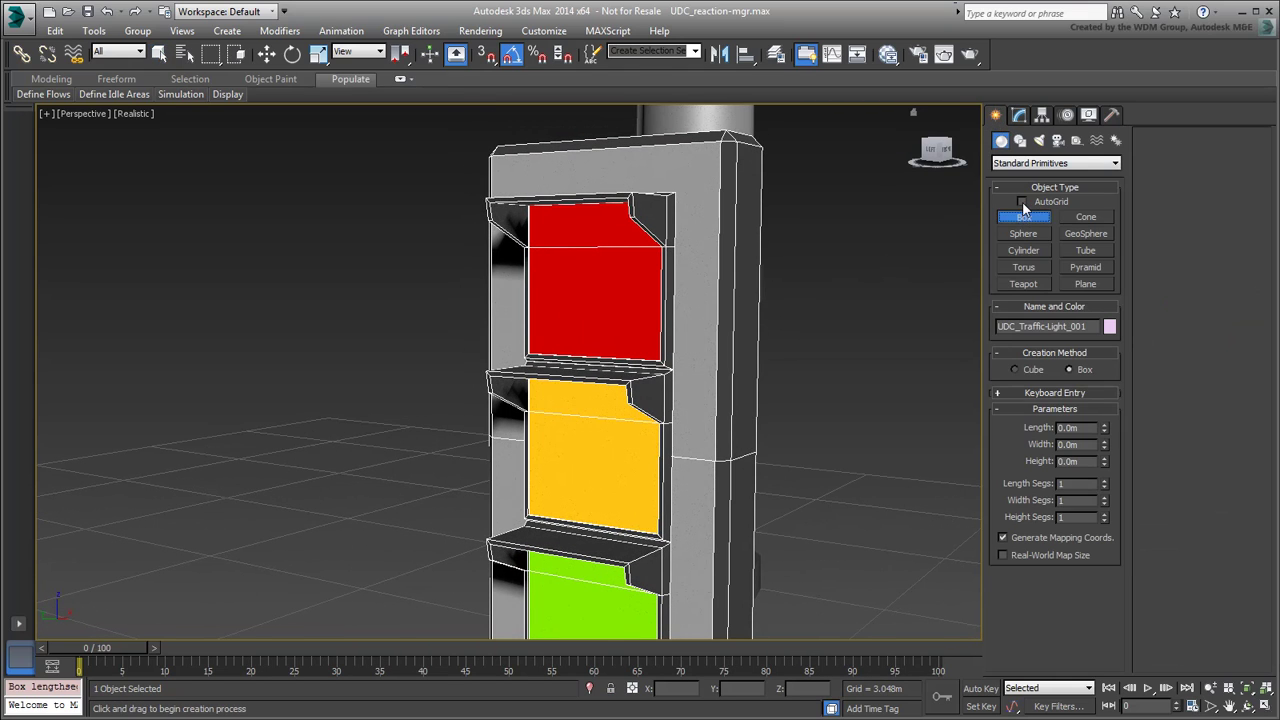
click(1021, 201)
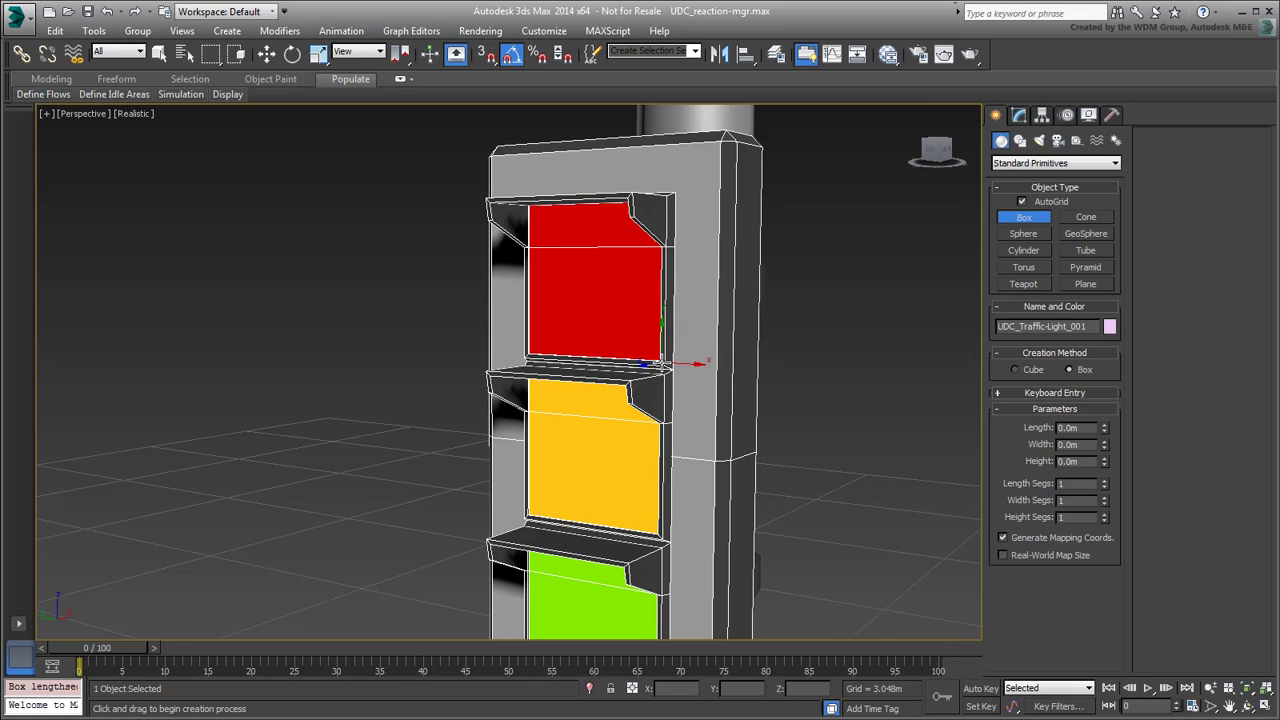
drag(660, 364, 527, 201)
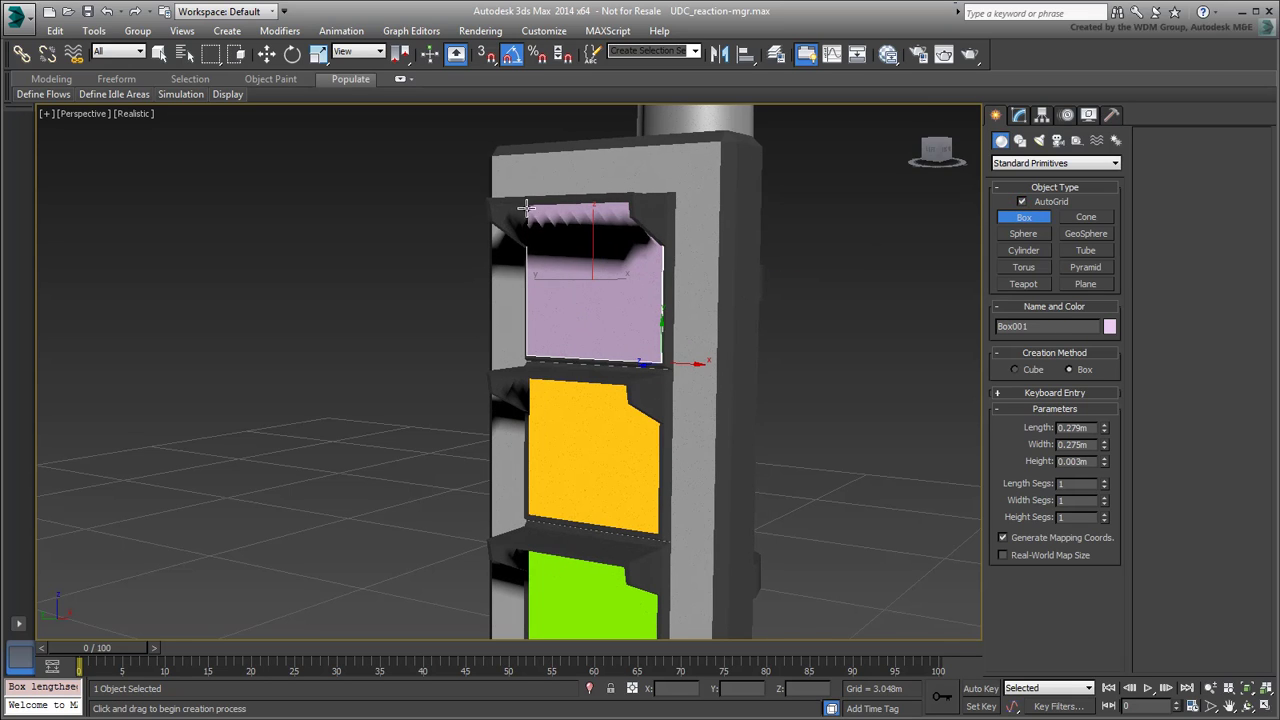
click(522, 206)
Step: Set the box to 0.275m length and width with a 0.01m height
double_click(1093, 428)
text(.27)
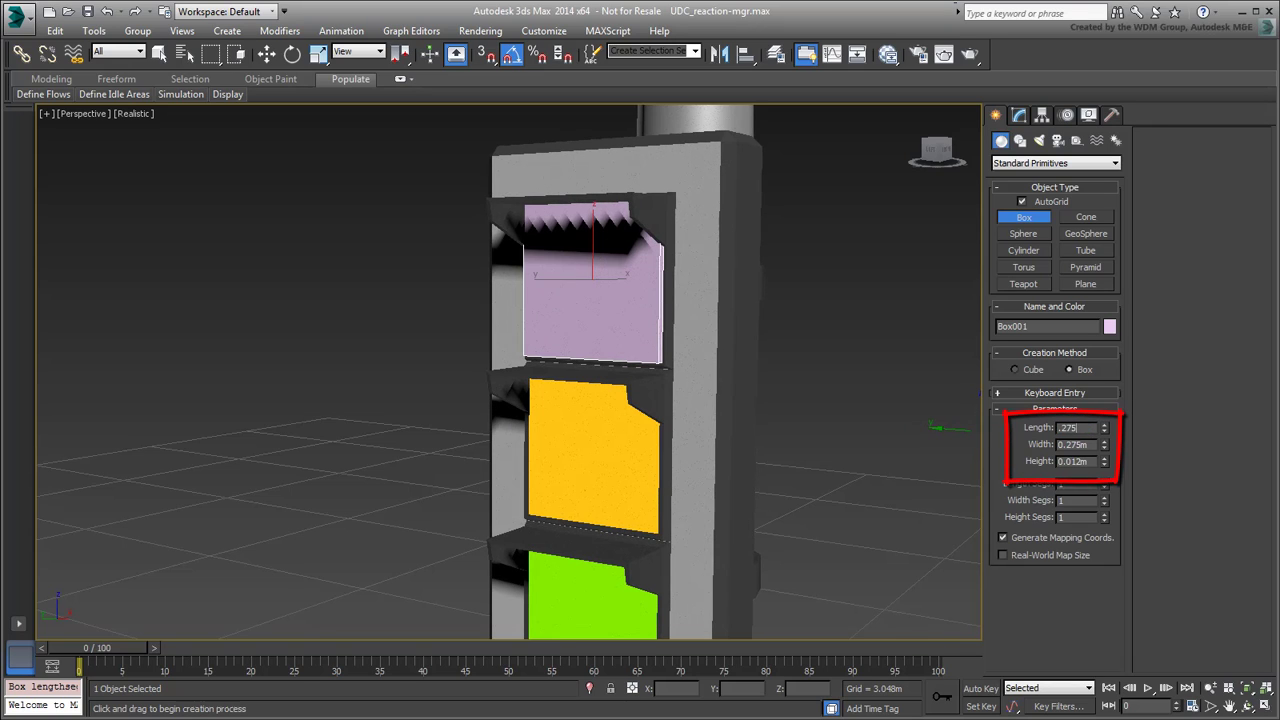
key(Tab)
key(Tab)
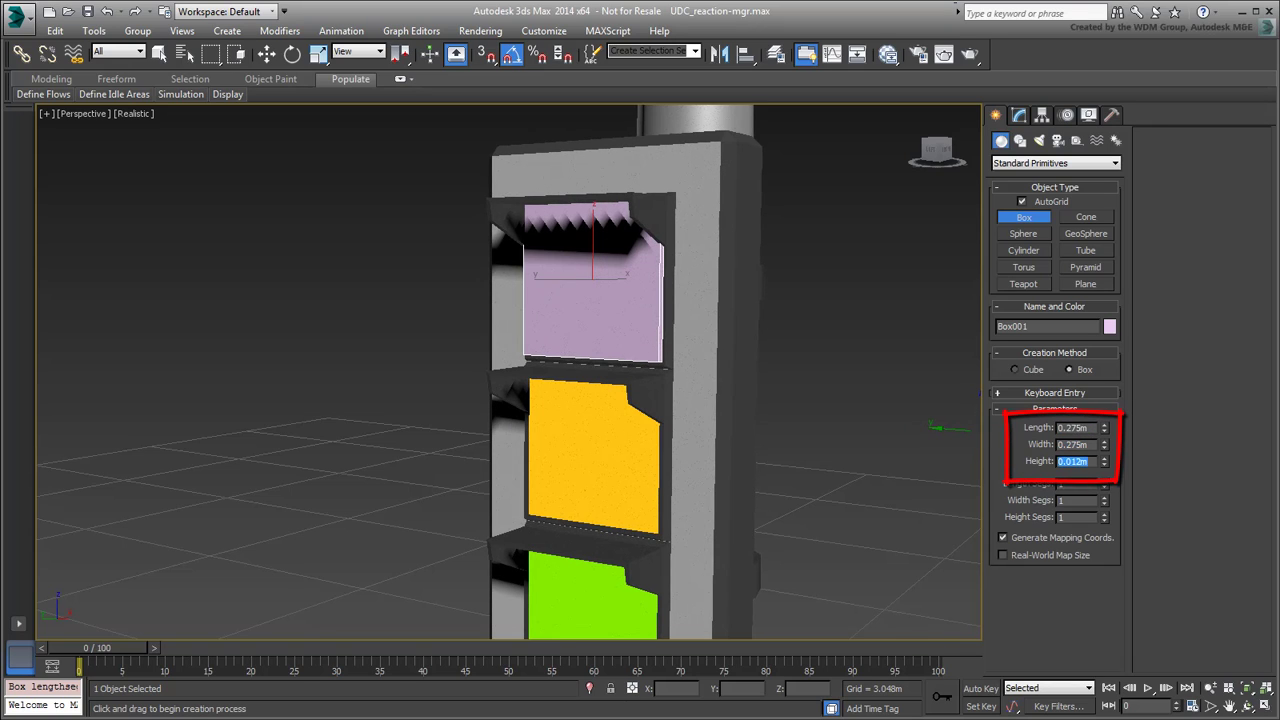
text(.01)
key(Return)
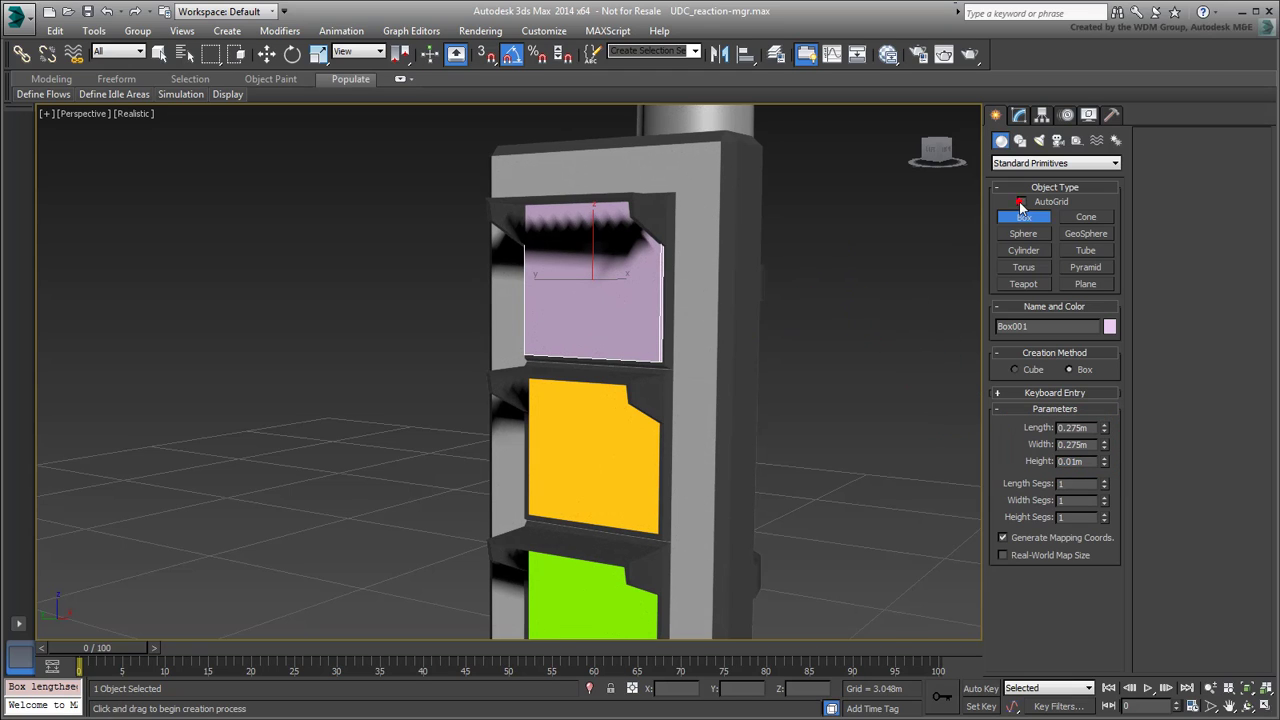
scroll(632, 284, up, 2)
Step: Move and rotate Box001 so it fits the red lamp opening
scroll(632, 284, down, 2)
scroll(632, 284, up, 2)
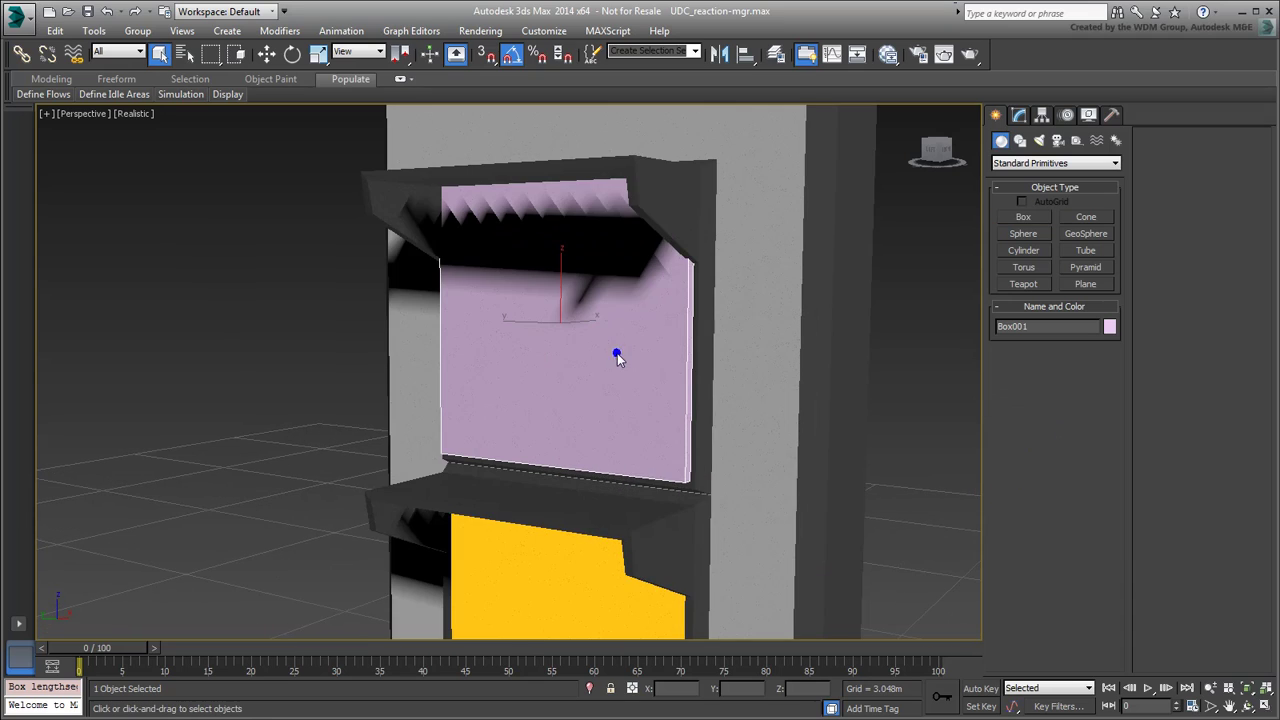
right_click(603, 350)
click(625, 368)
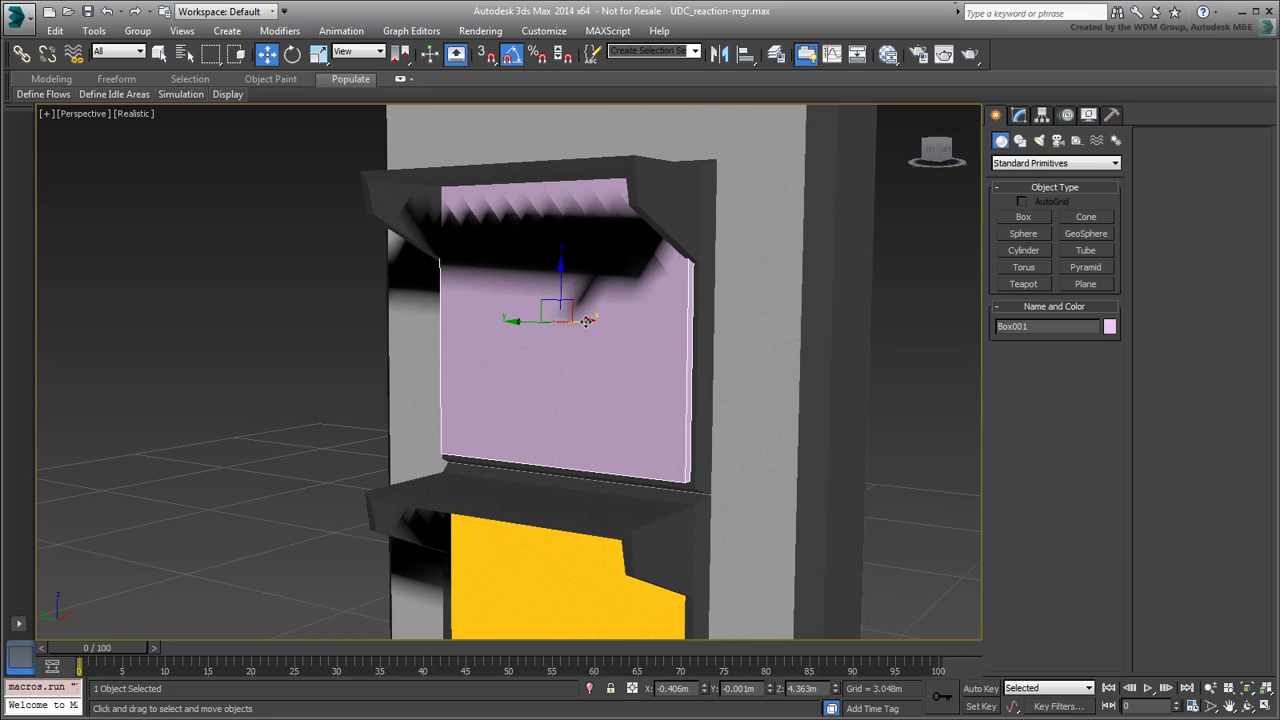
drag(586, 320, 588, 321)
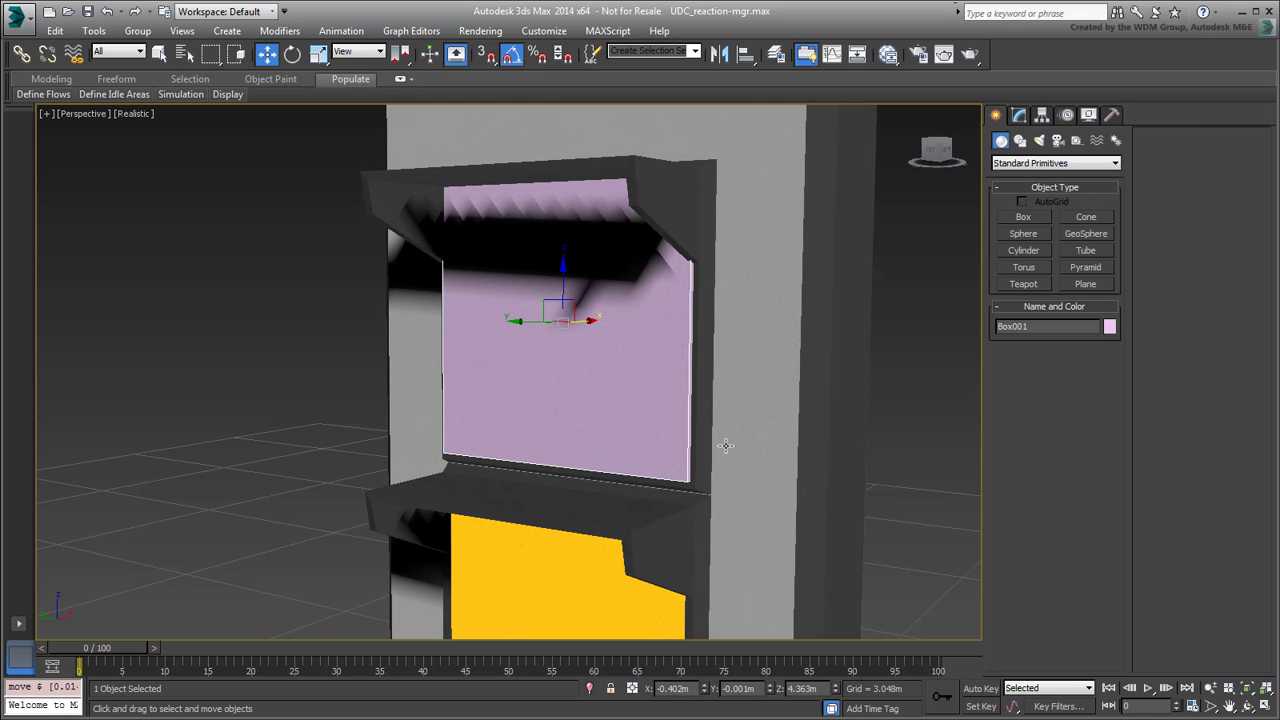
scroll(678, 375, down, 3)
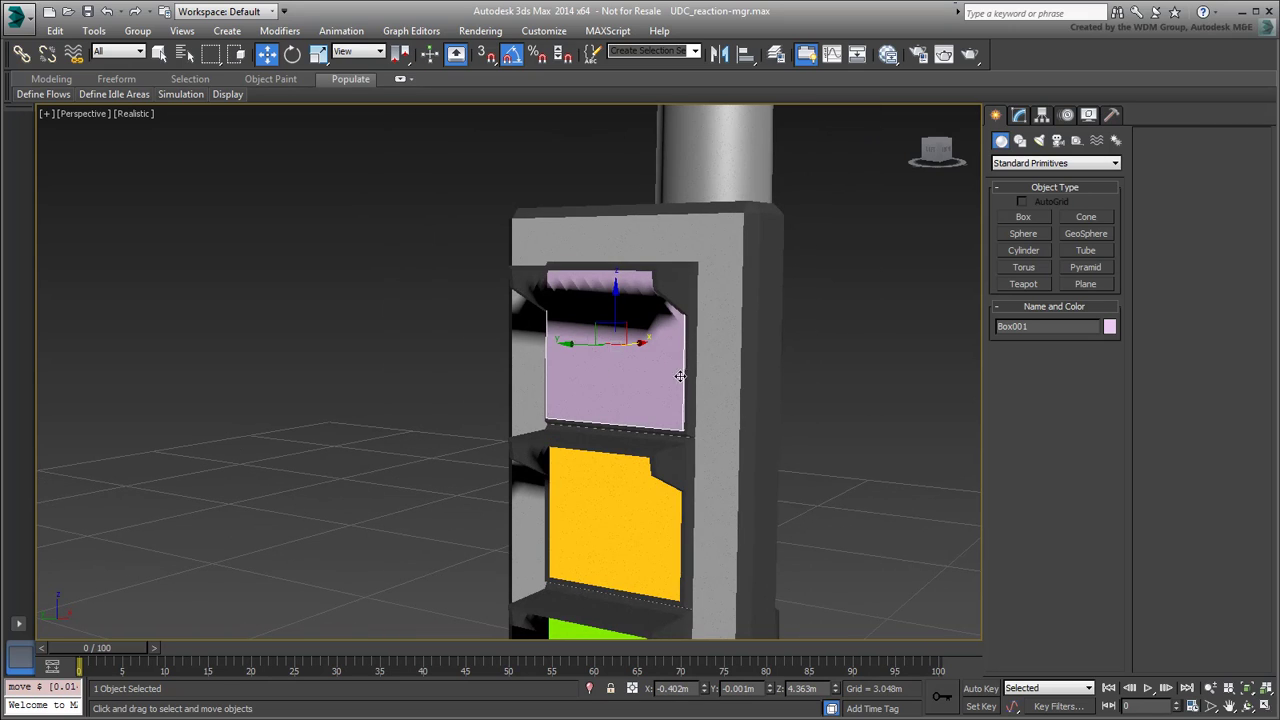
right_click(827, 377)
click(848, 404)
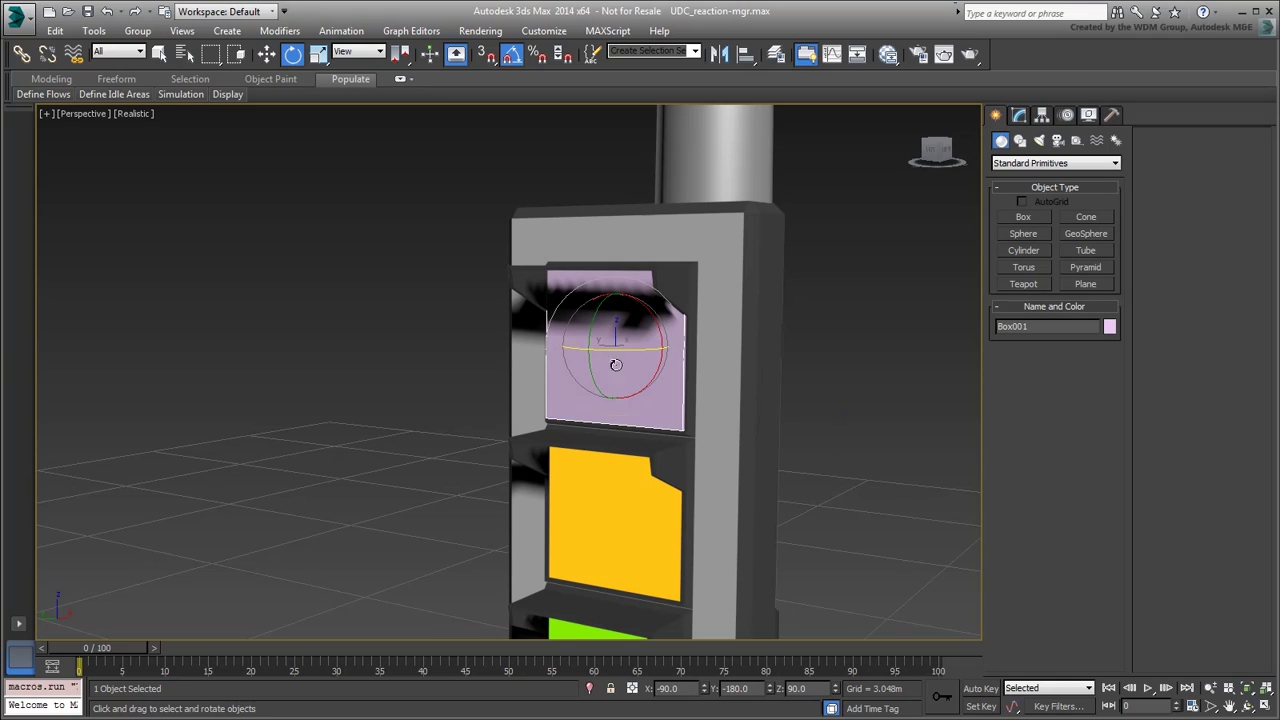
mouse_move(620, 350)
mouse_down()
mouse_move(761, 371)
mouse_move(721, 371)
mouse_move(540, 452)
mouse_move(586, 372)
mouse_move(617, 375)
mouse_up()
Step: Assign the Multi/Sub-Object material to Box001 from the Slate Material Editor
click(888, 54)
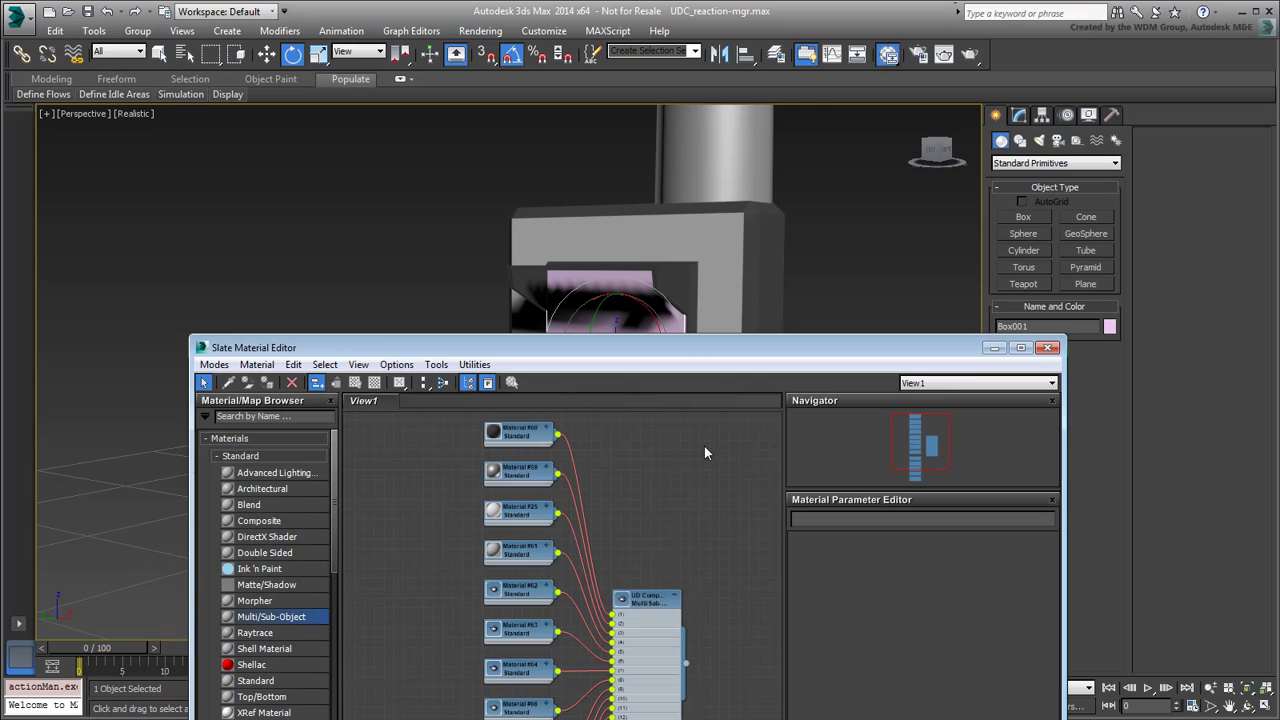
drag(687, 662, 684, 326)
click(1048, 347)
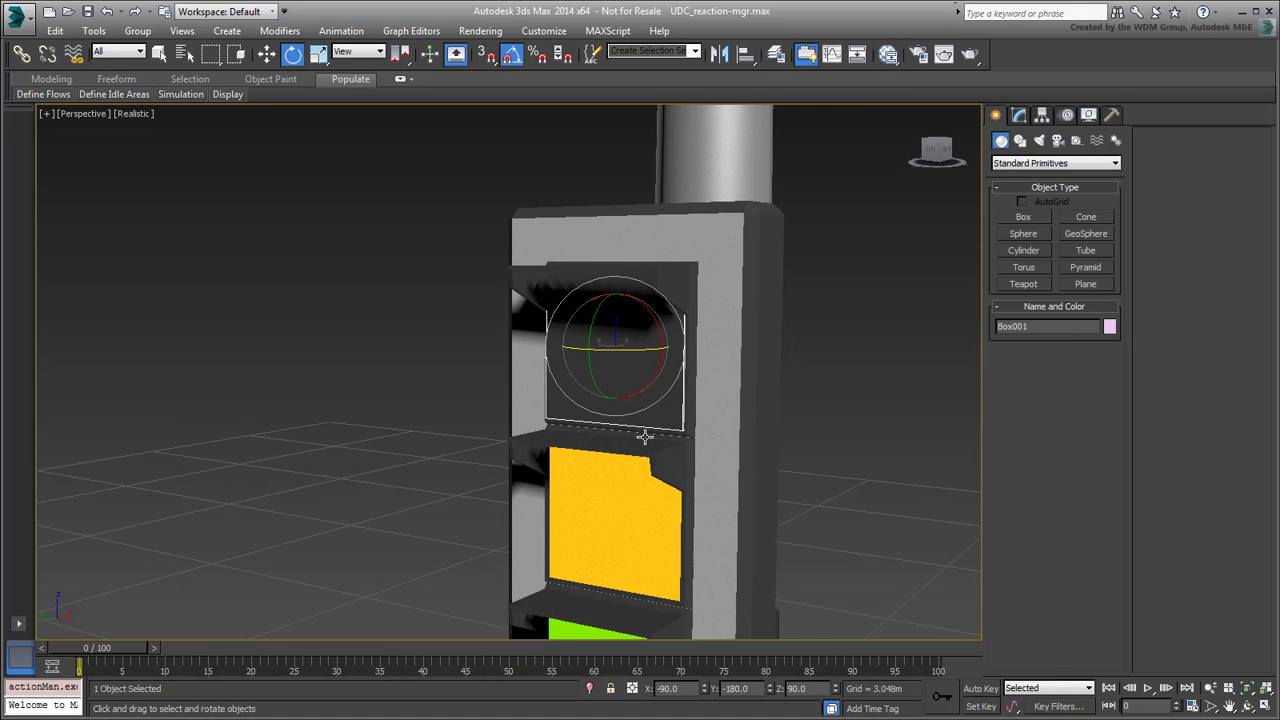
alt+middle_drag(653, 408, 650, 382)
right_click(650, 380)
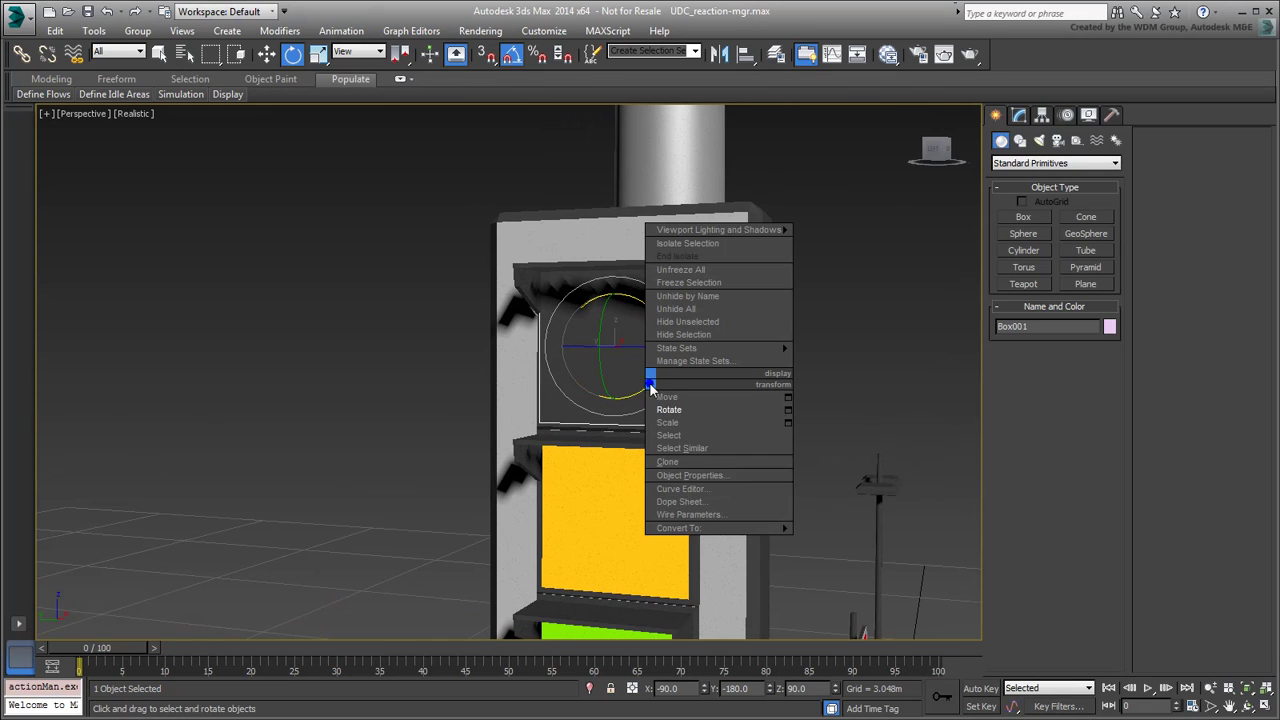
Step: Convert Box001 to an Editable Poly
mouse_move(710, 528)
click(860, 541)
alt+middle_drag(860, 541, 629, 400)
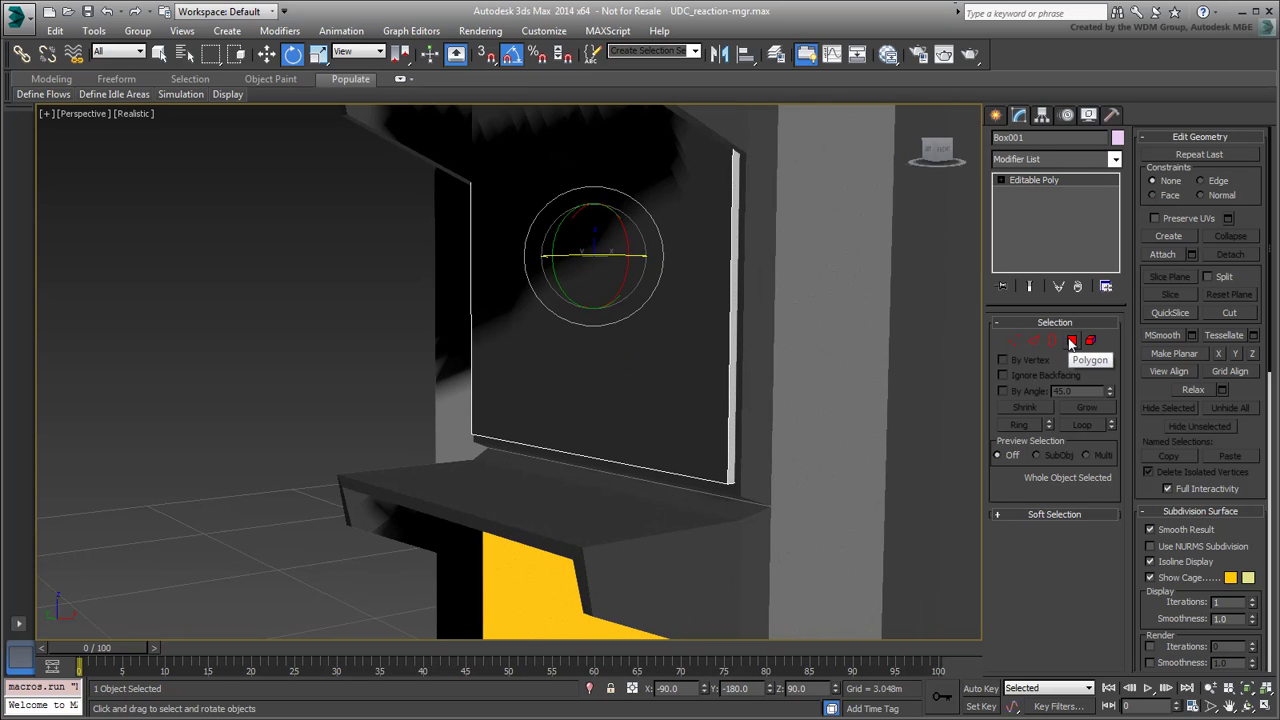
Step: Assign material ID 1 to the box's six selected polygons, then deselect them
click(1070, 341)
mouse_move(297, 551)
mouse_down()
mouse_move(751, 217)
mouse_move(823, 117)
mouse_up()
alt+middle_drag(786, 195, 782, 207)
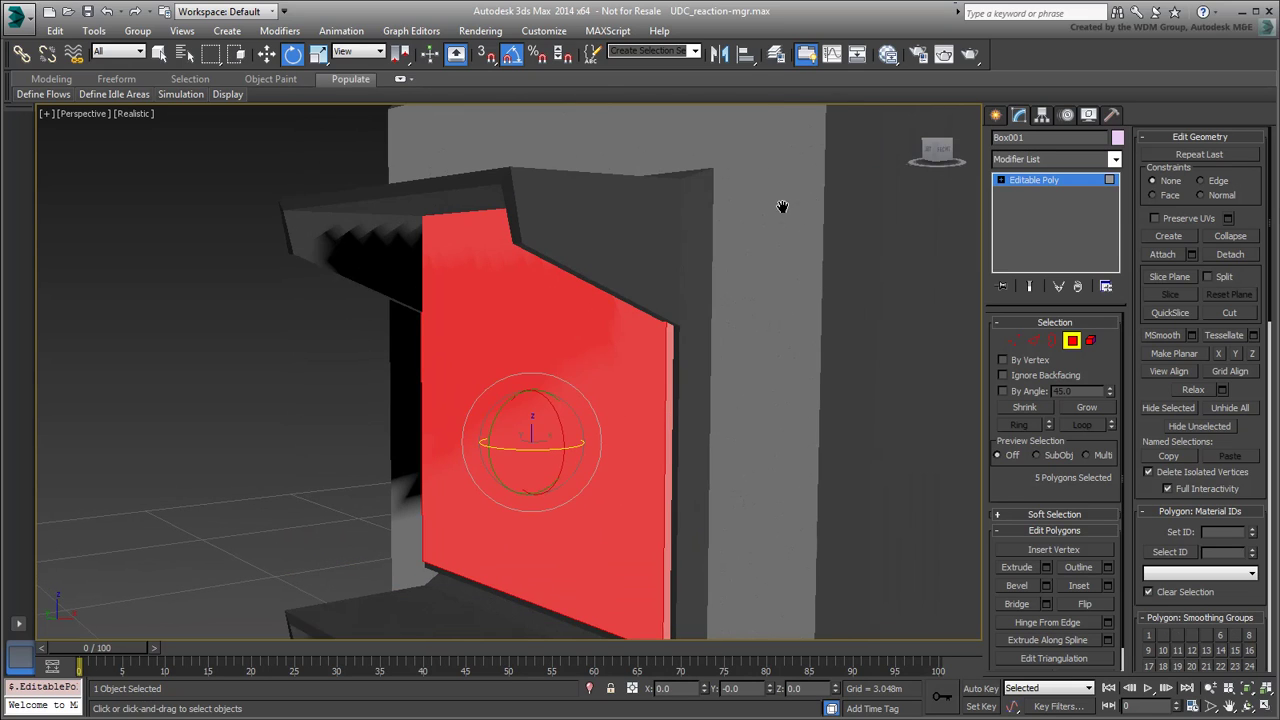
drag(672, 547, 807, 628)
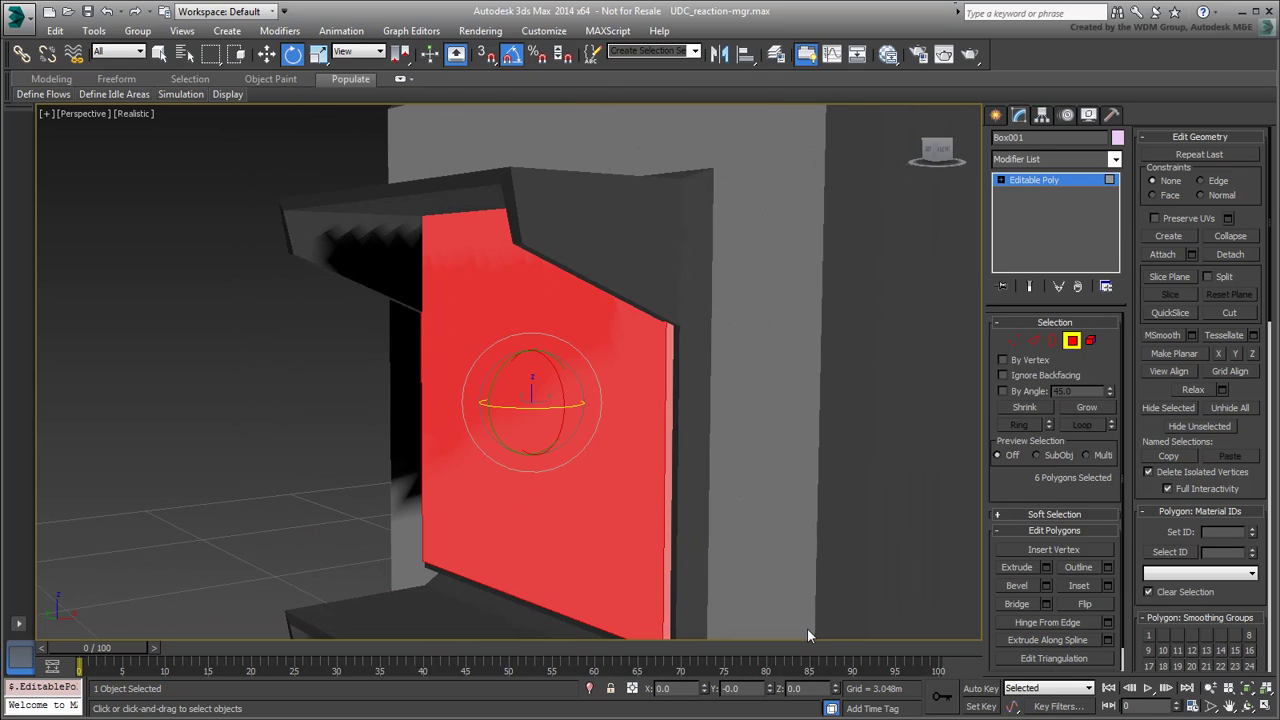
click(1222, 533)
text(1)
key(Return)
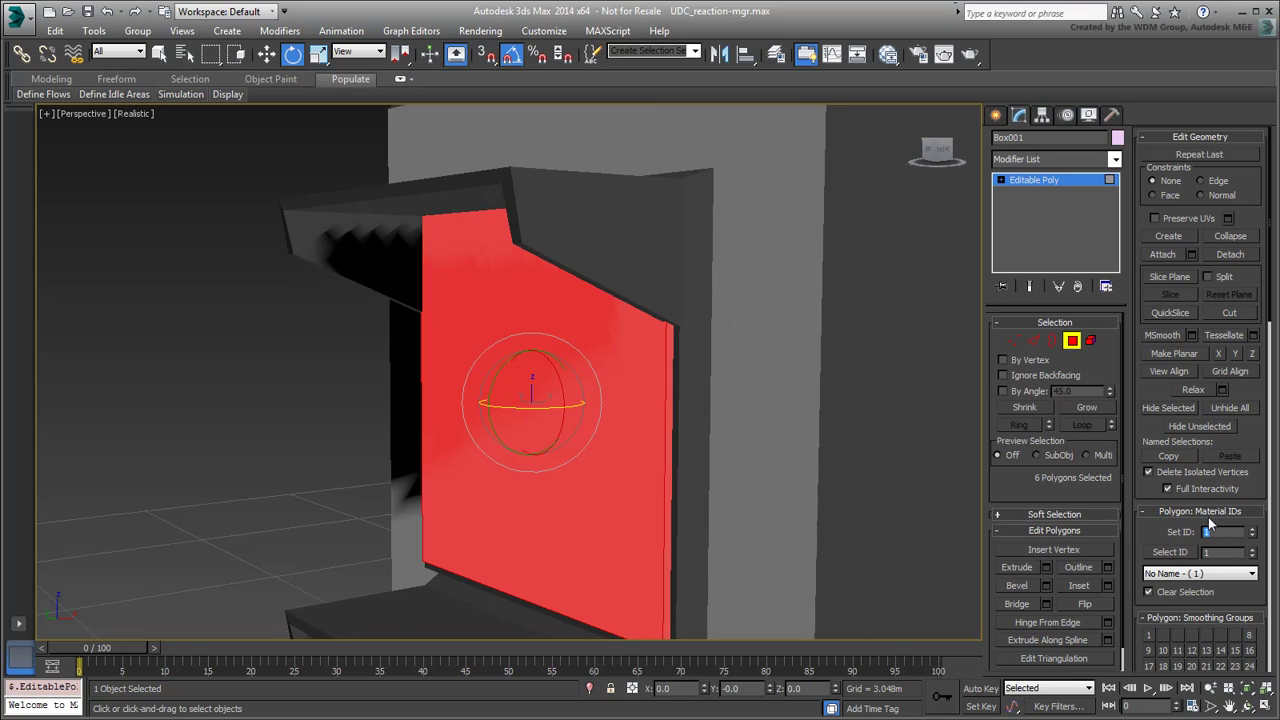
click(885, 337)
Step: Leave Polygon mode and begin renaming Box001, typing 'UDC' in the name field
key(shift+z)
key(shift+z)
key(shift+z)
key(shift+z)
key(shift+z)
key(shift+z)
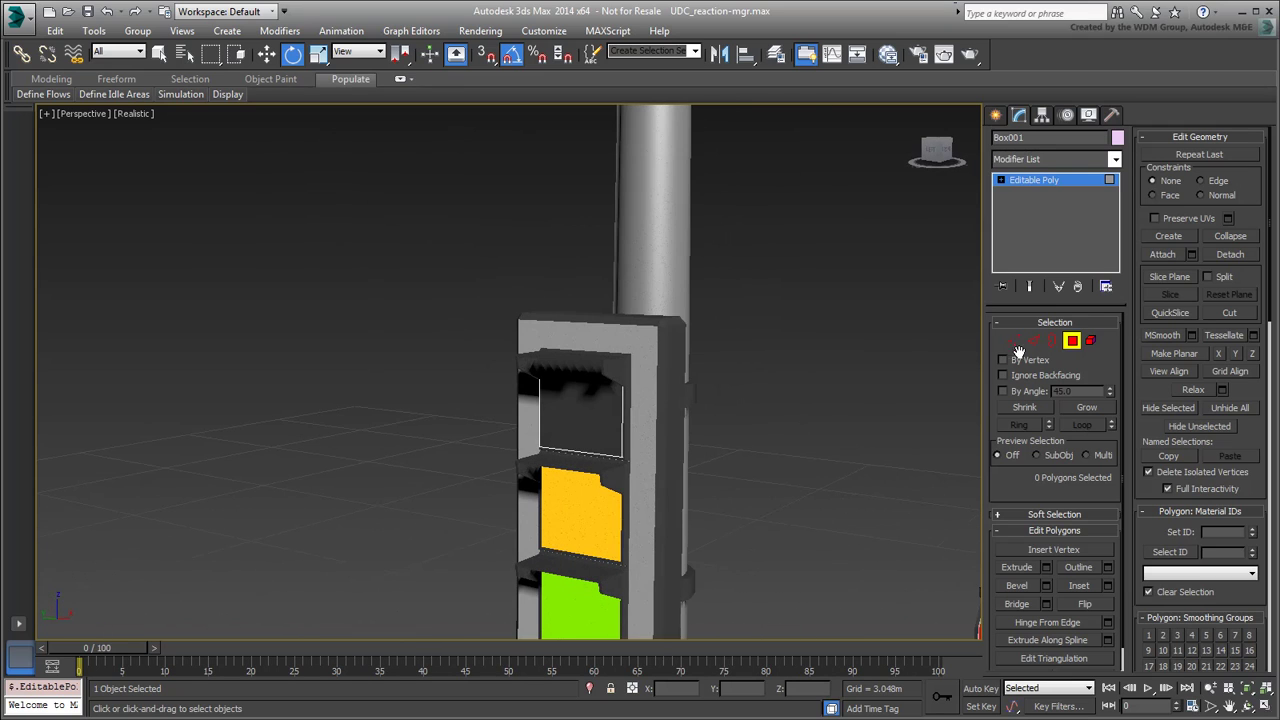
click(1072, 341)
key(shift+z)
key(shift+z)
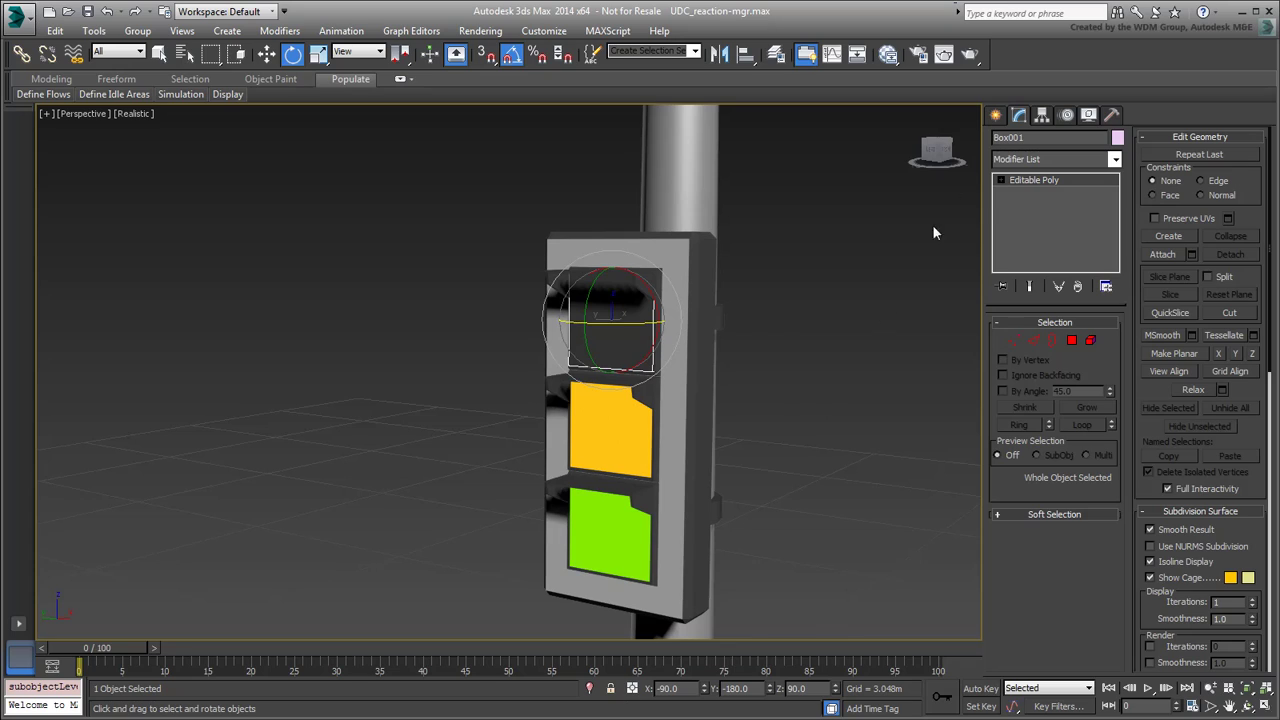
click(1040, 138)
text(UDC_Traffic-Light_RL_)
Step: Shift-copy the red flap down over the yellow opening as UDC_Traffic-Light_YL_001
right_click(826, 286)
click(846, 303)
drag(613, 280, 613, 388)
click(621, 410)
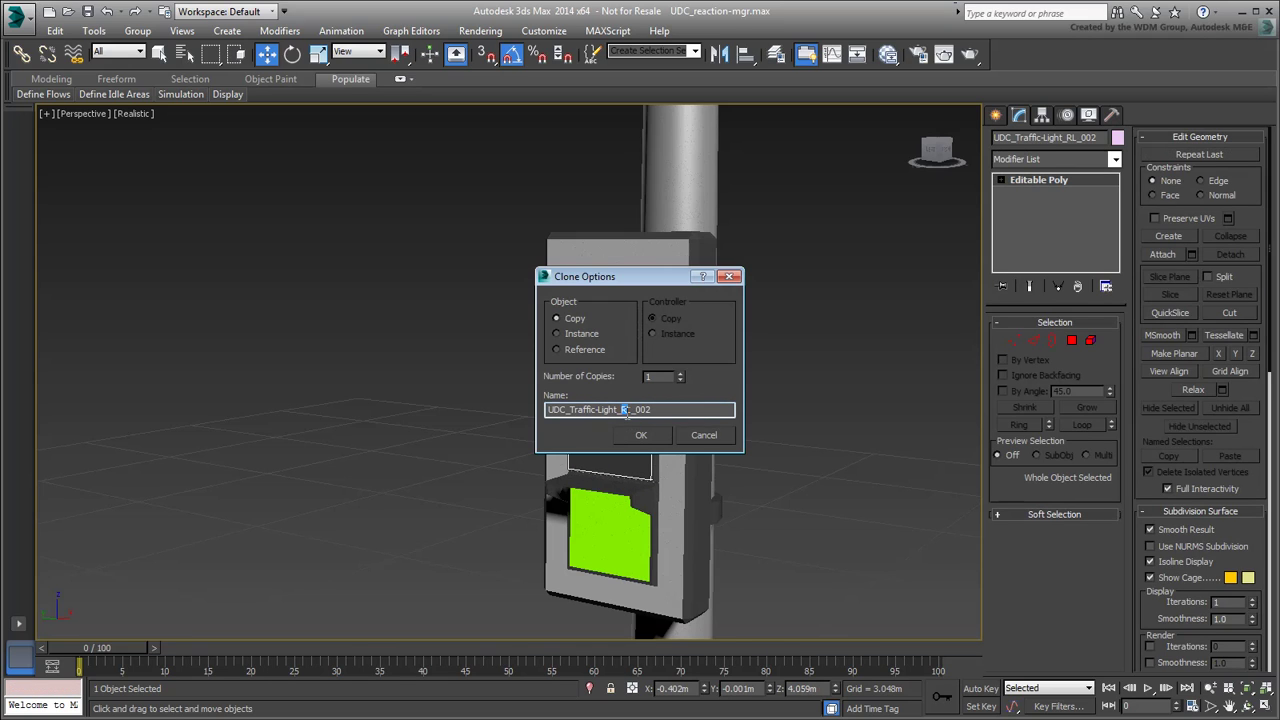
text(Y)
click(641, 435)
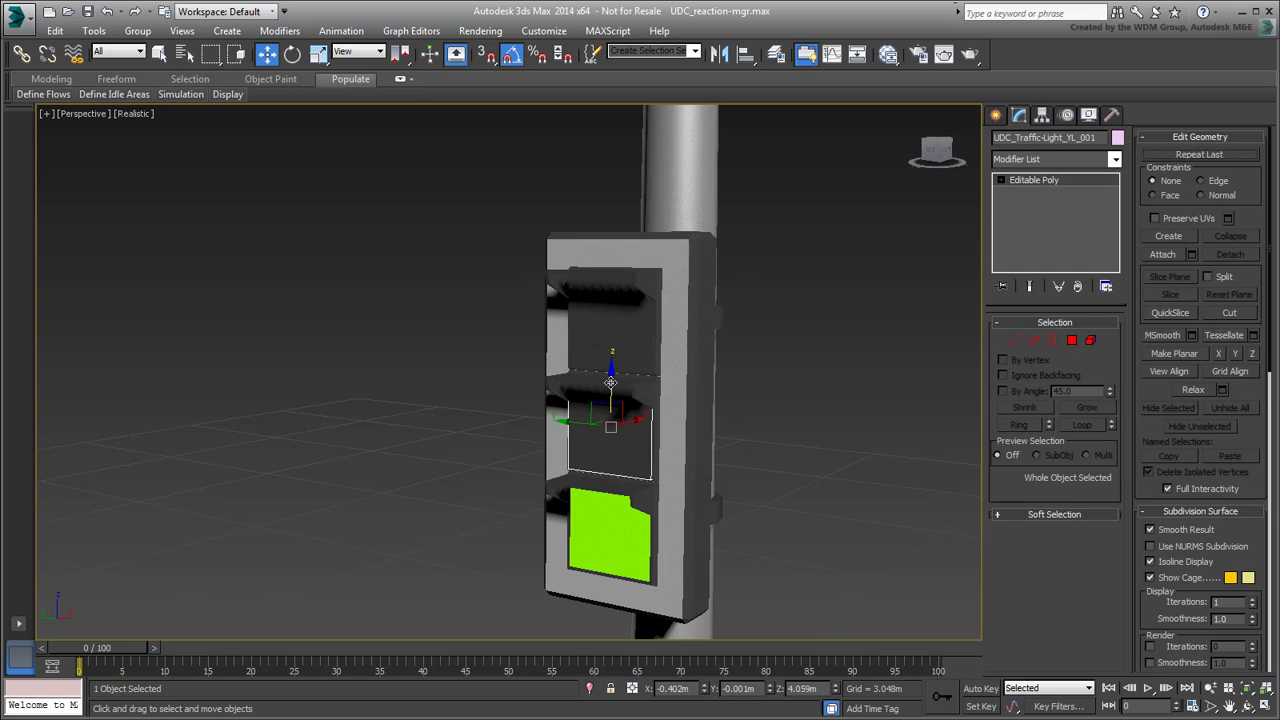
Step: Copy the flap down again over the green opening as UDC_Traffic-Light_GL_001
shift+drag(609, 486, 613, 492)
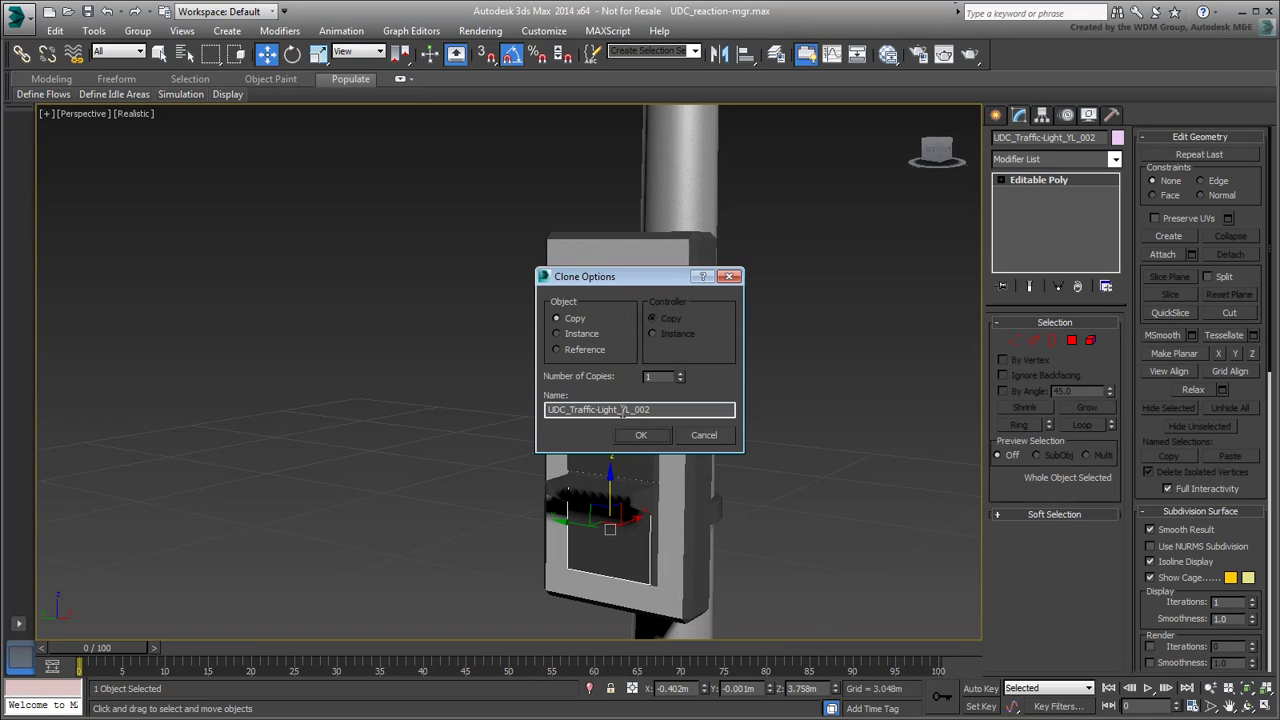
text(GL)
key(Return)
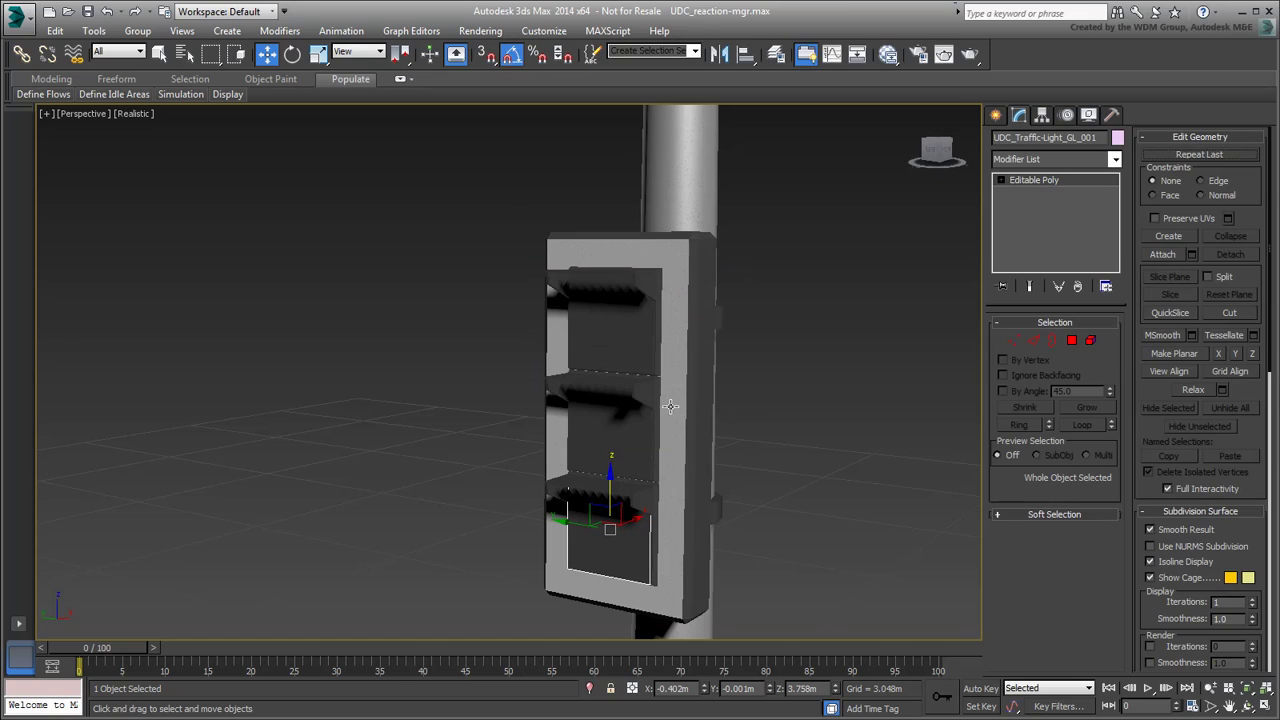
key(shift+z)
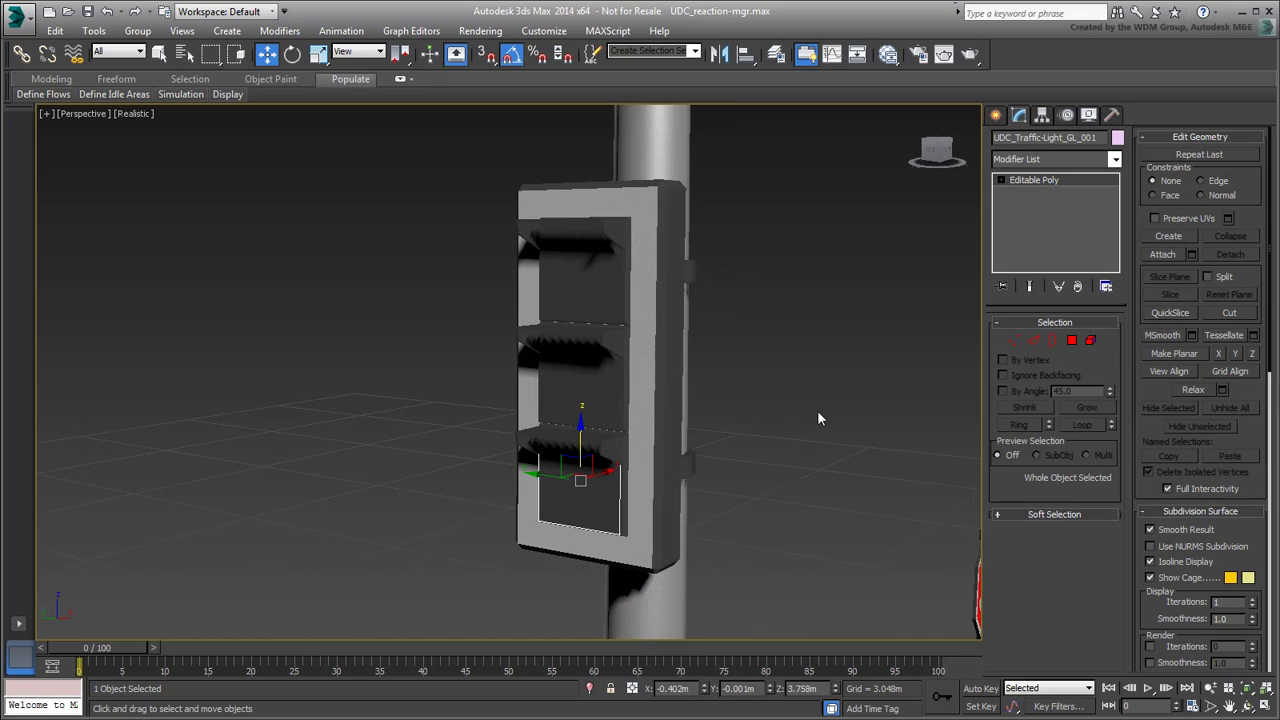
Step: Link the three flaps to the housing and move the housing to confirm they follow
ctrl+click(598, 380)
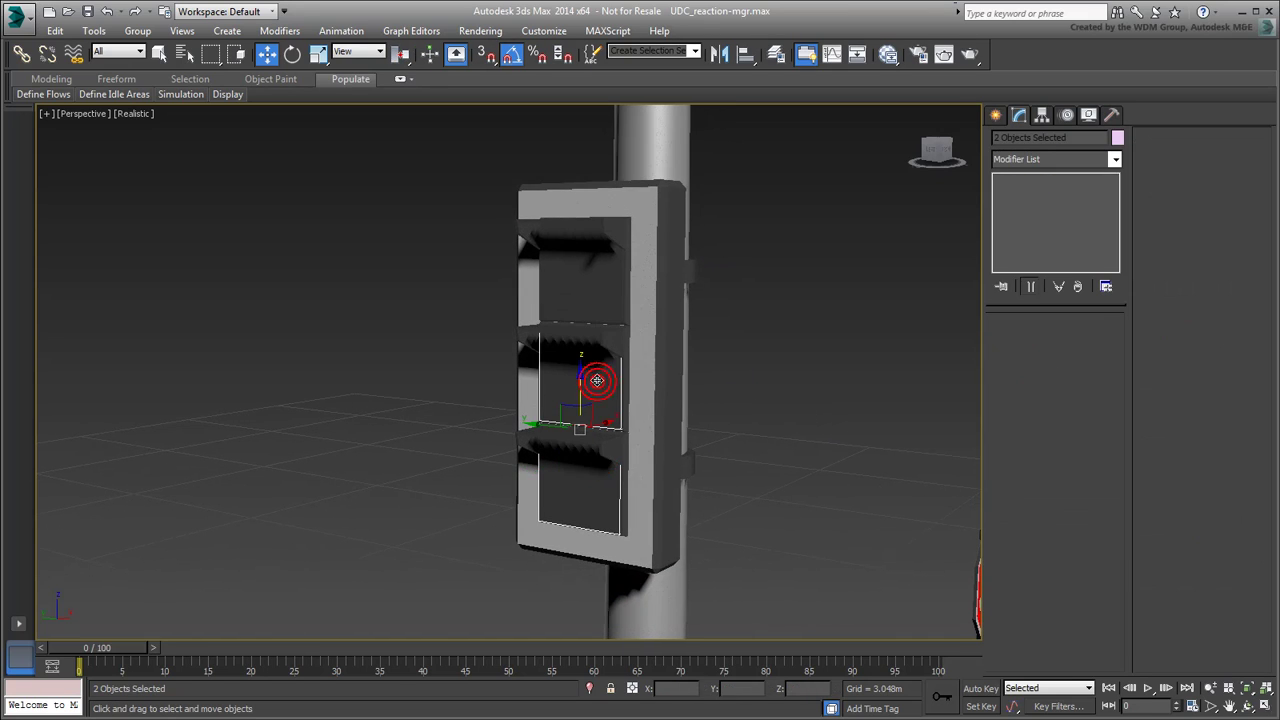
ctrl+click(577, 292)
click(20, 54)
drag(580, 268, 652, 250)
right_click(756, 309)
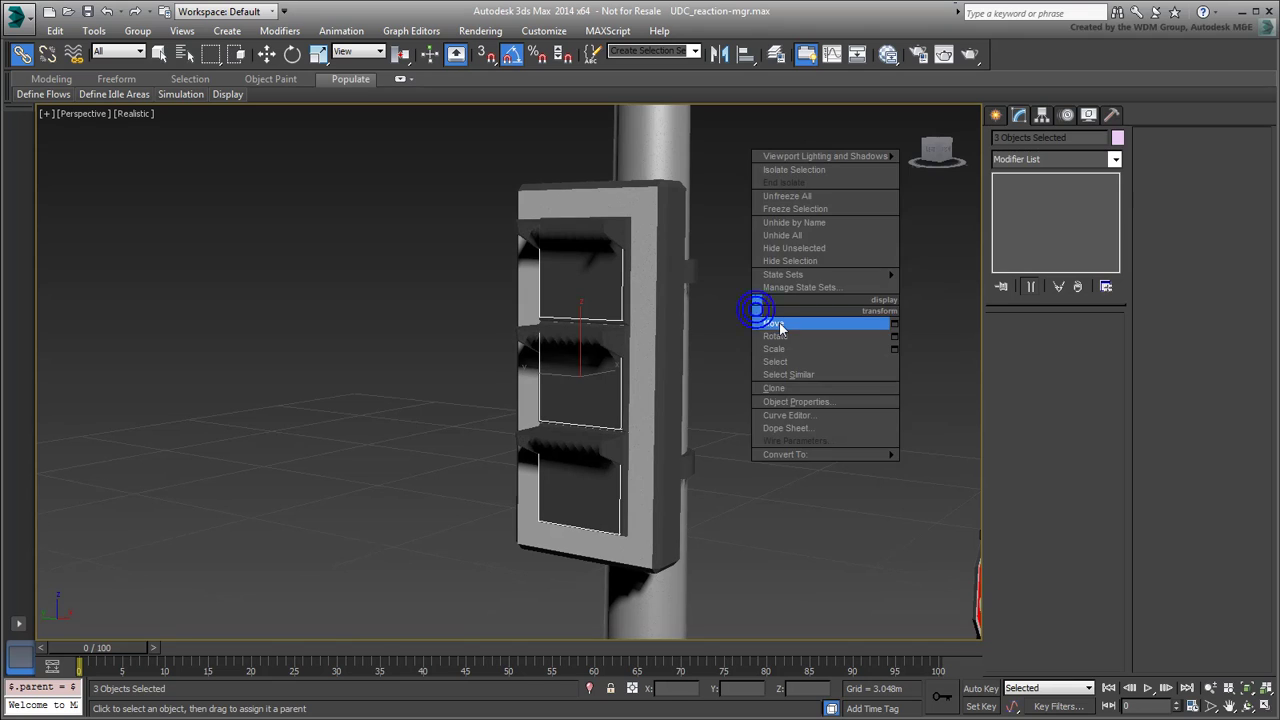
click(772, 327)
click(651, 312)
mouse_move(651, 312)
mouse_down()
mouse_move(651, 292)
mouse_move(651, 323)
mouse_move(651, 293)
mouse_up()
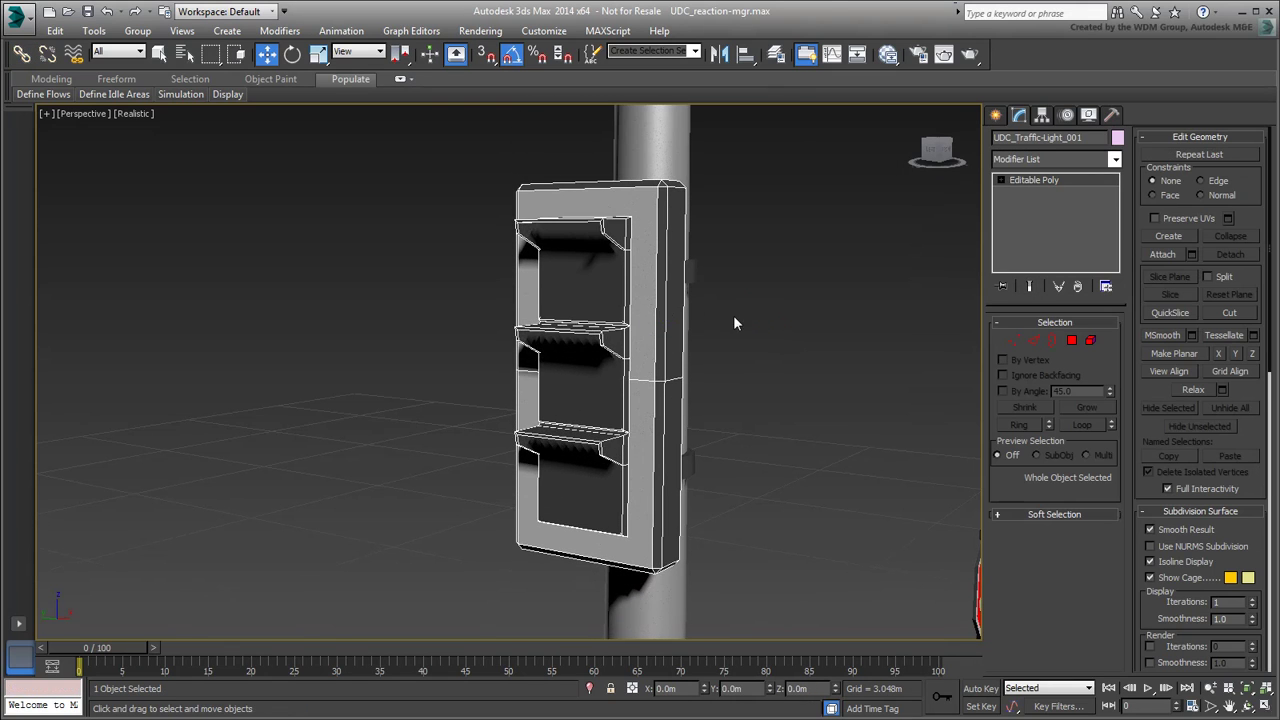
click(782, 333)
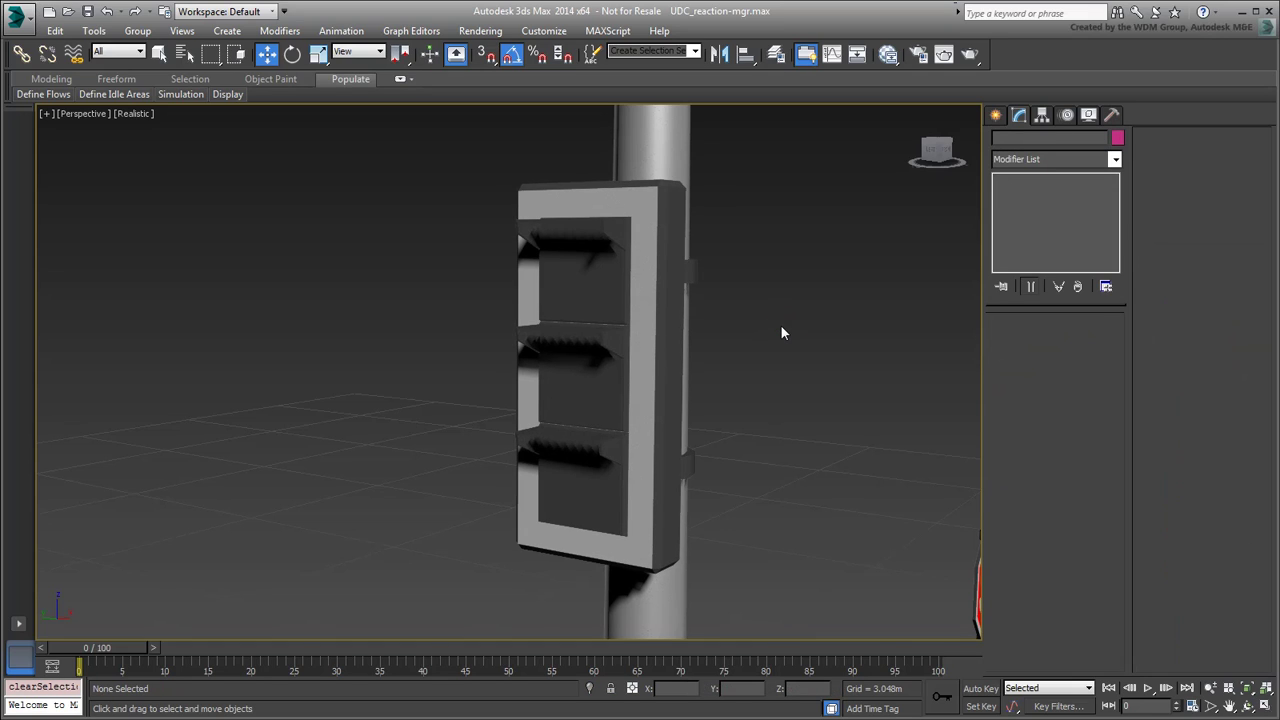
Step: Add an Attribute Holder modifier to UDC_Traffic-Light_001
click(645, 385)
click(1113, 160)
click(1038, 444)
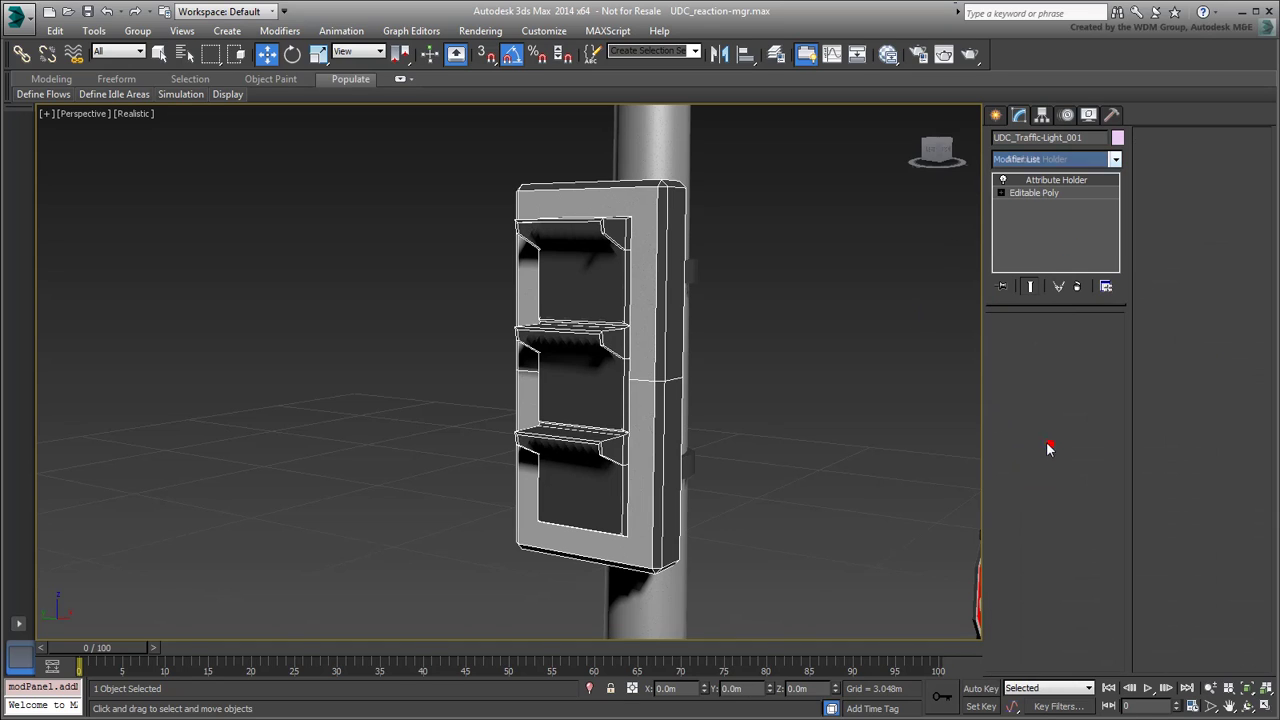
Step: In the Parameter Editor, define an Integer parameter with a Slider UI named Traffic Light
key(alt+1)
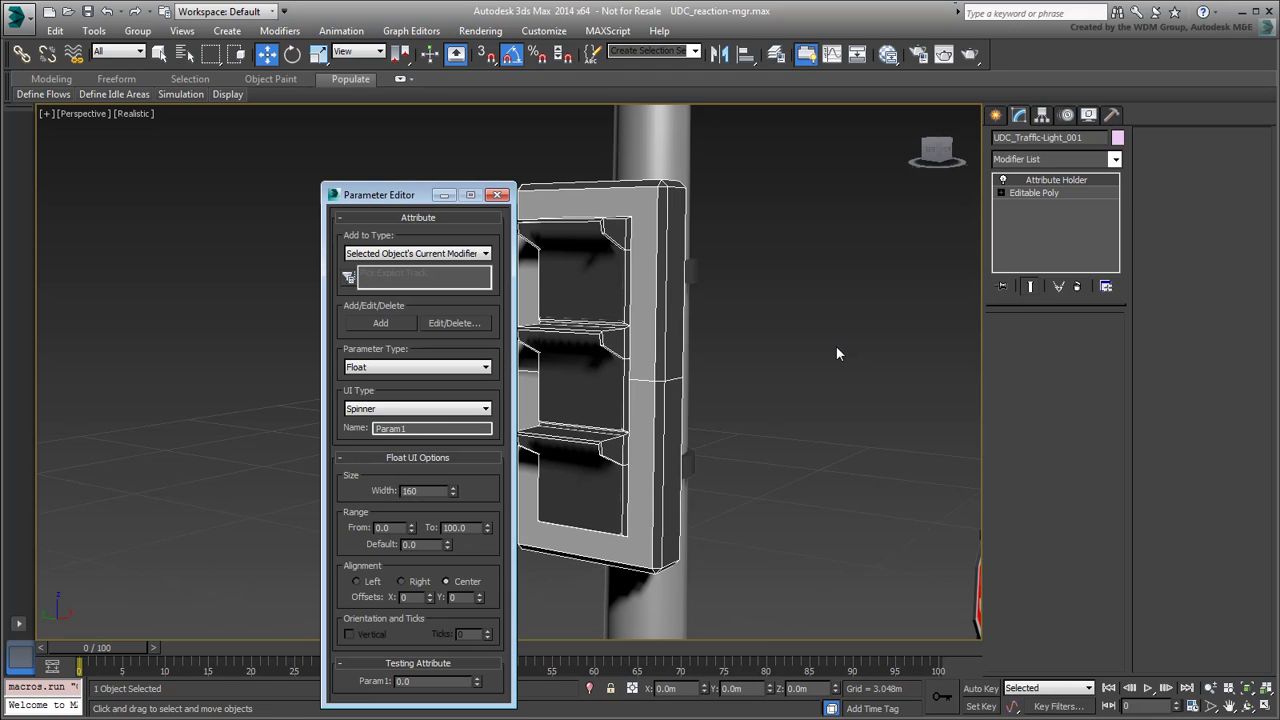
drag(405, 197, 222, 149)
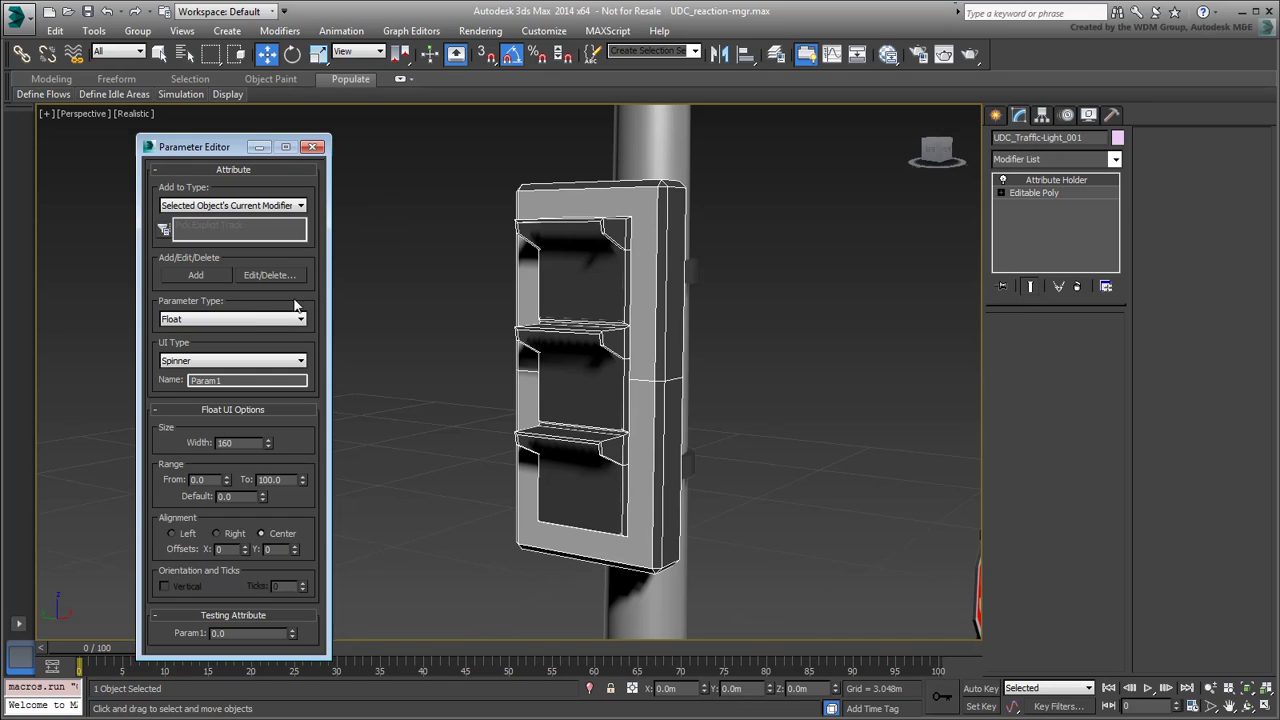
click(256, 318)
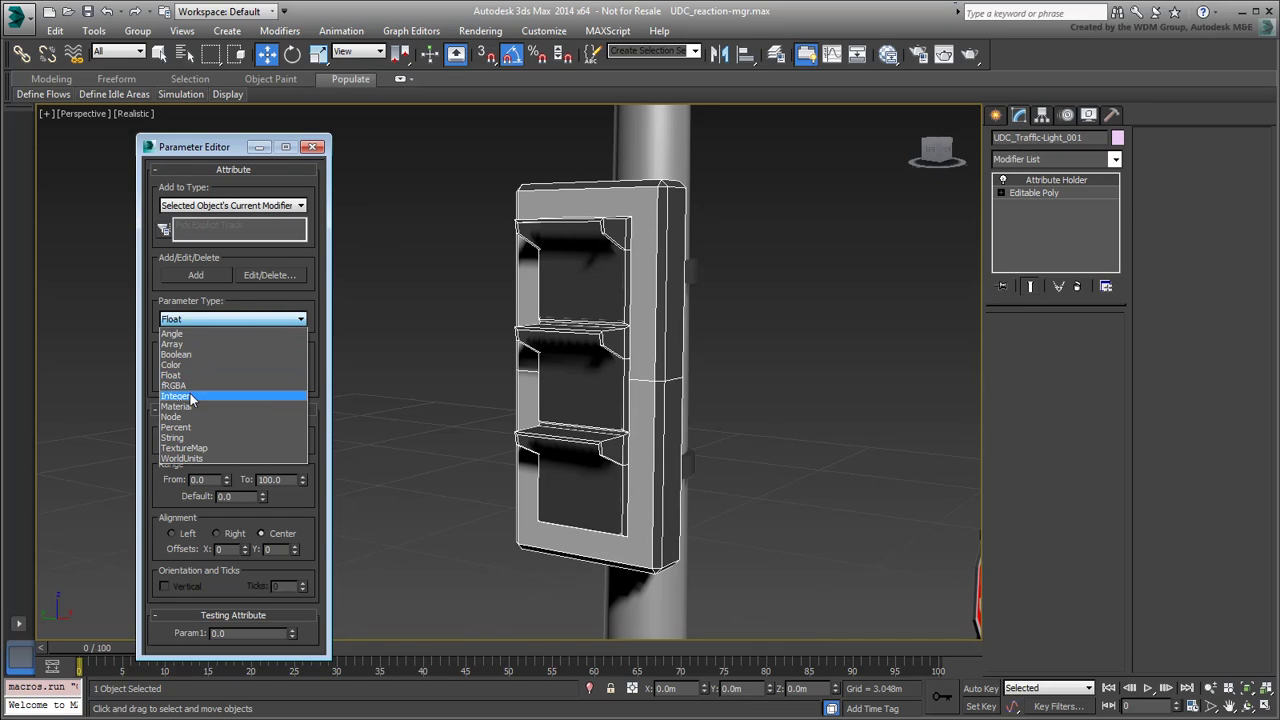
click(190, 395)
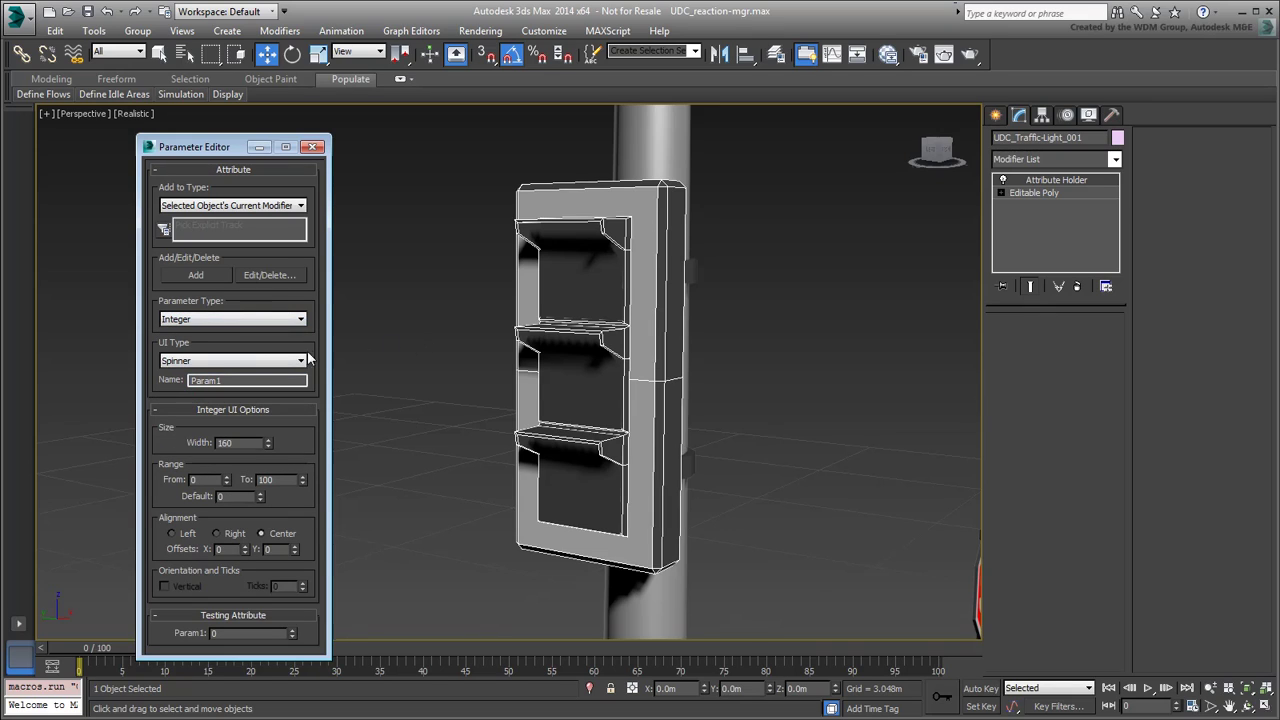
click(279, 362)
click(202, 384)
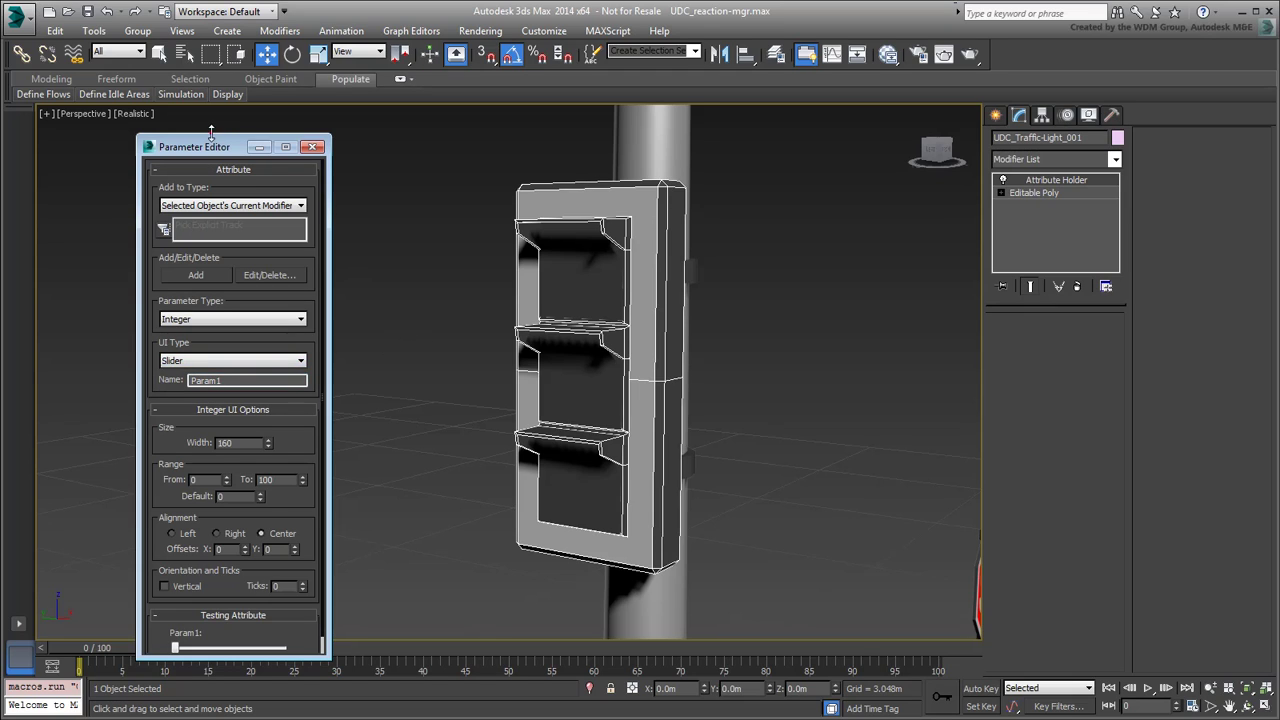
drag(211, 133, 211, 115)
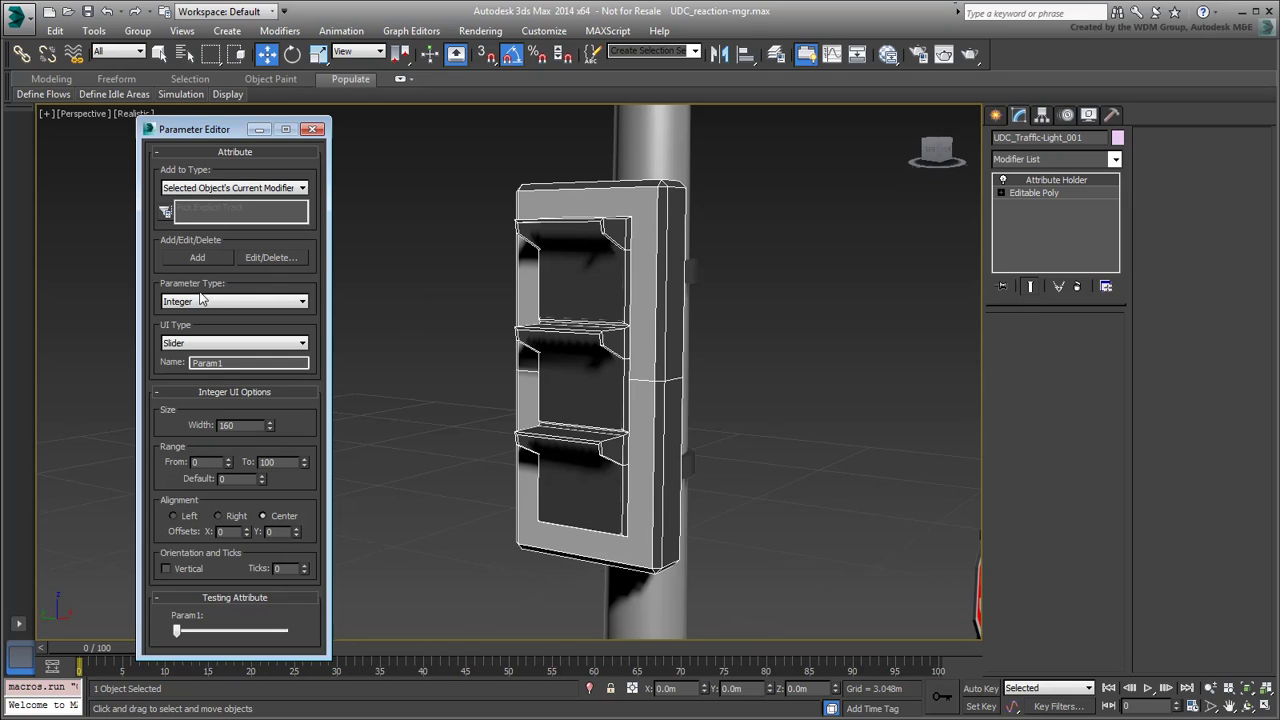
drag(240, 362, 168, 358)
text(Traffic Light)
key(Return)
Step: Give the slider range 1 to 3 with 2 ticks, add it, and test it
double_click(198, 461)
text(1)
double_click(267, 461)
text(3)
double_click(232, 479)
double_click(279, 568)
text(2)
key(Return)
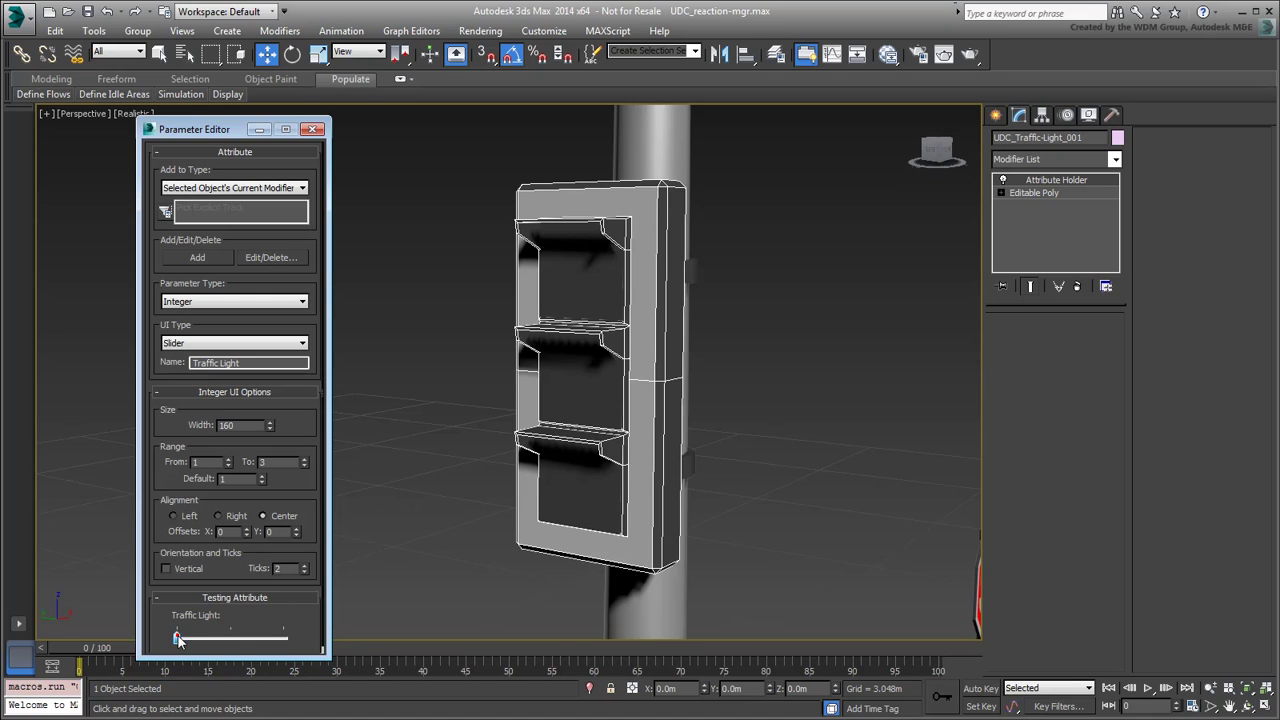
mouse_move(177, 640)
mouse_down()
mouse_move(283, 641)
mouse_move(178, 641)
mouse_up()
click(203, 258)
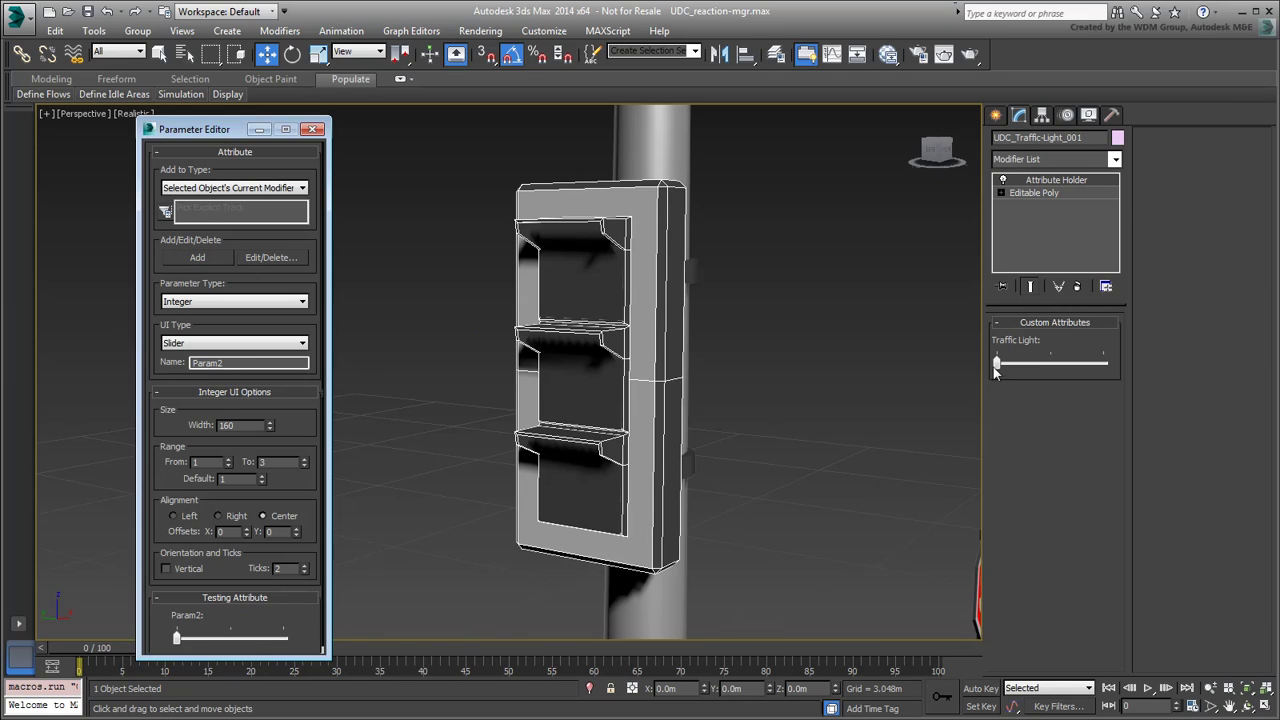
mouse_move(1000, 367)
mouse_down()
mouse_move(1050, 367)
mouse_move(979, 370)
mouse_up()
Step: Hold the scene, then add UDC_Traffic-Light_001's Attribute Holder Traffic Light as the Reaction Manager master
click(312, 131)
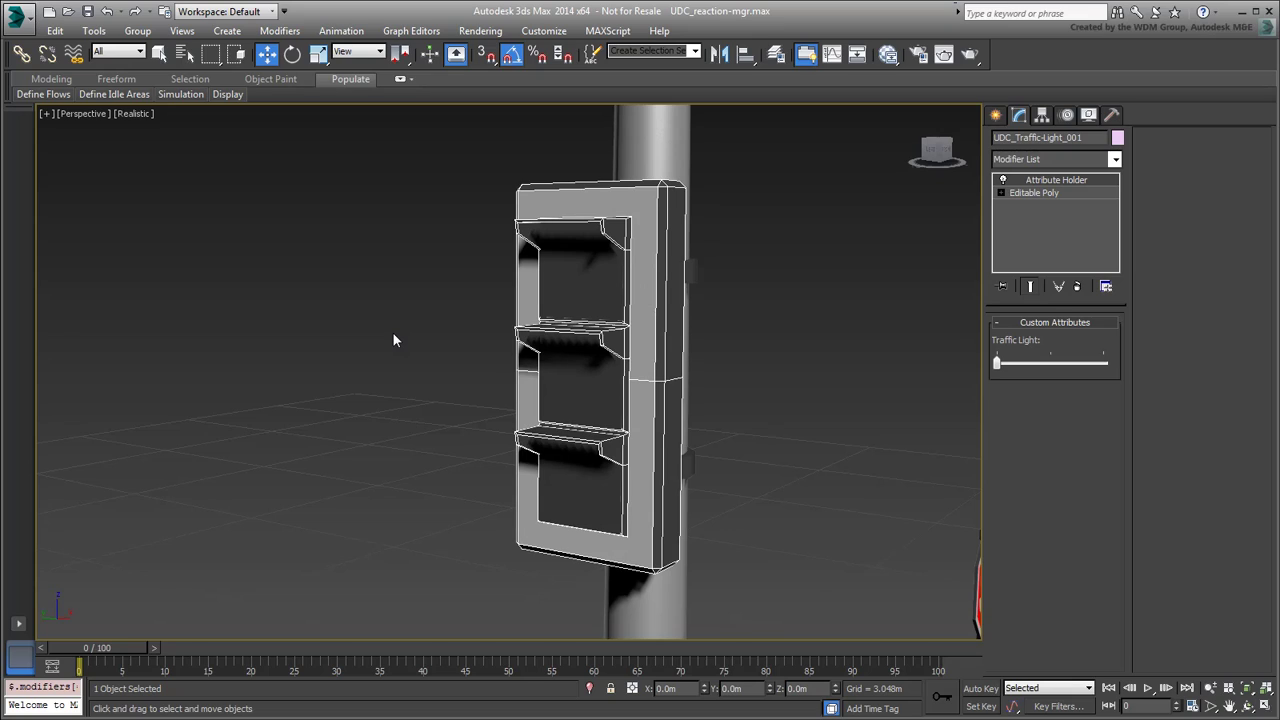
key(ctrl+alt+h)
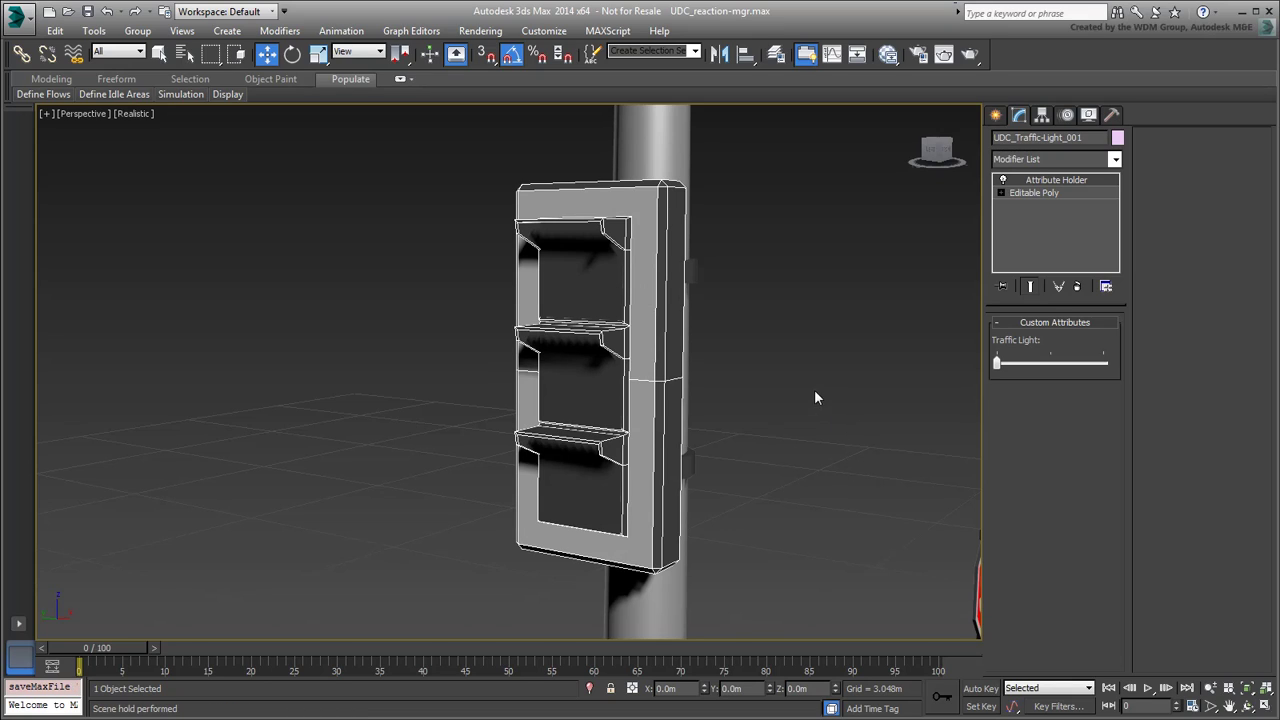
click(349, 32)
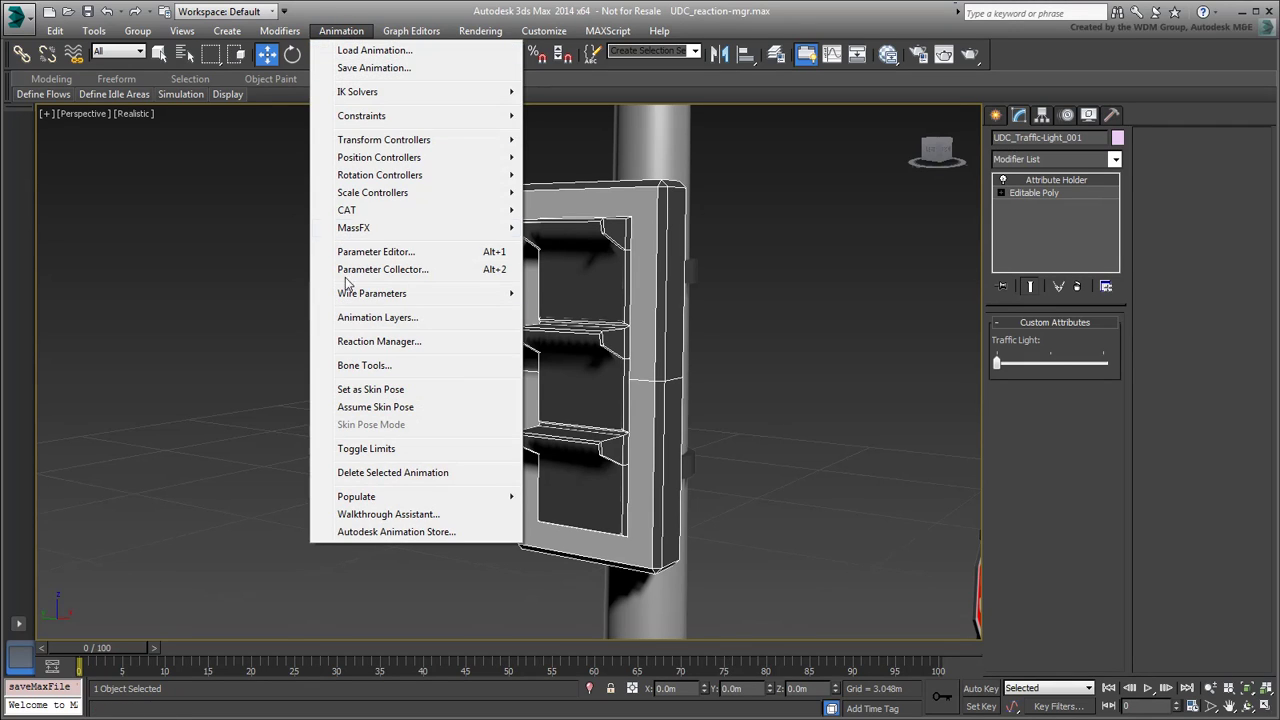
click(372, 342)
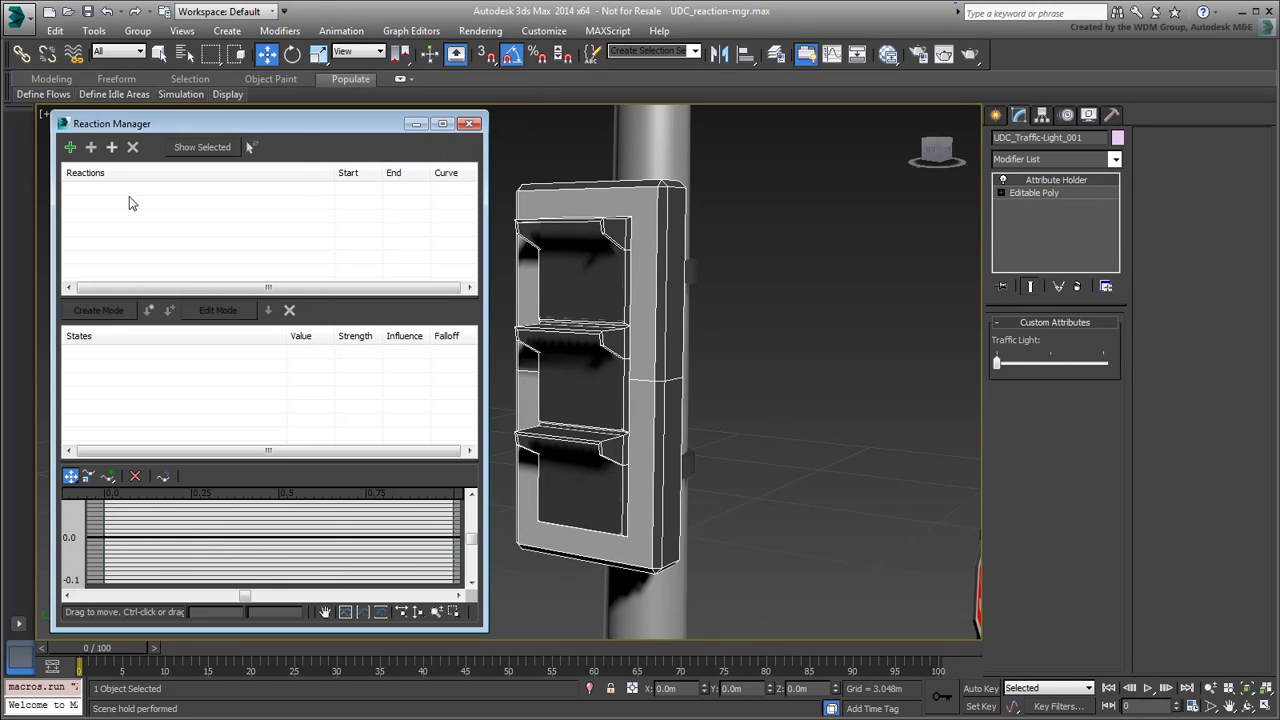
click(70, 148)
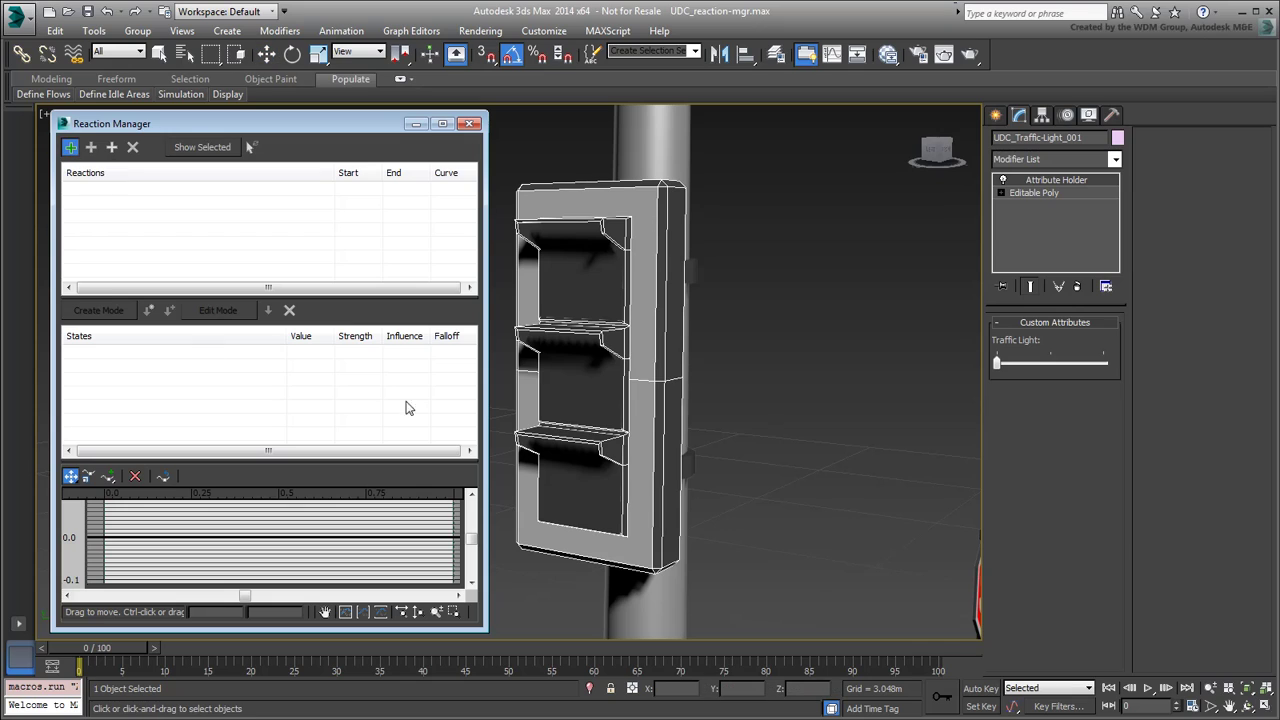
click(643, 363)
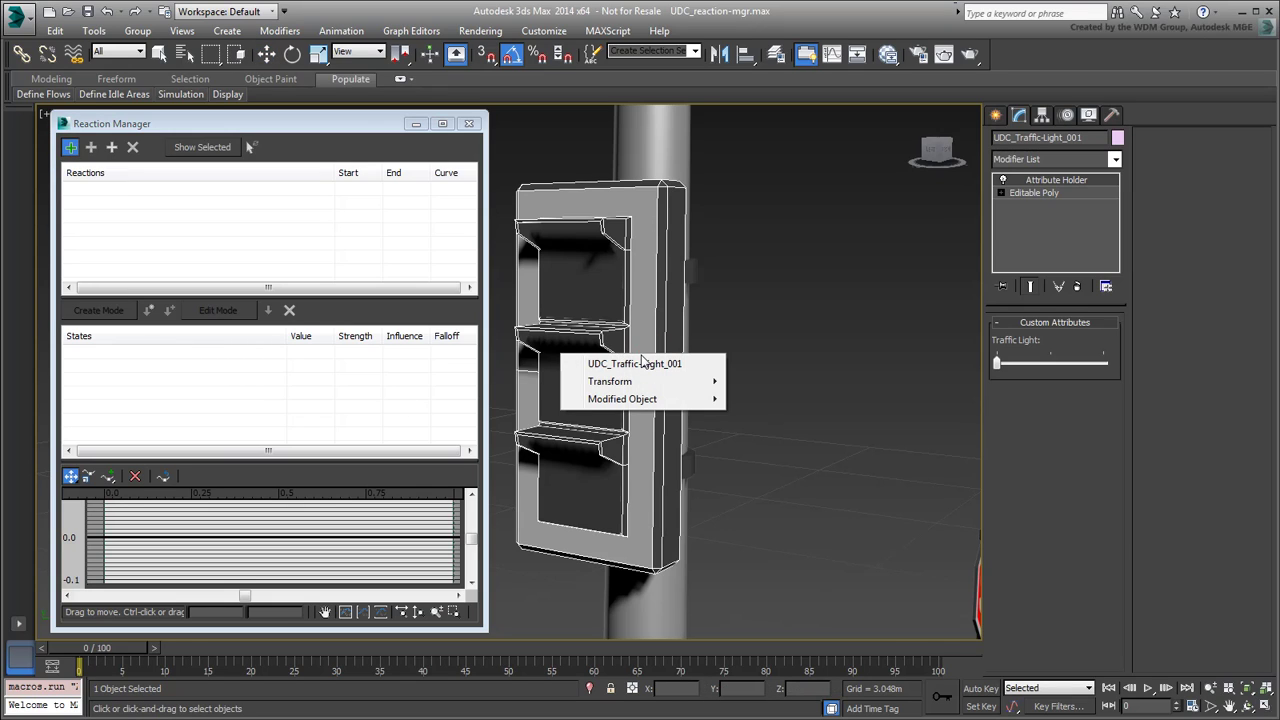
mouse_move(626, 400)
mouse_move(800, 404)
mouse_move(965, 404)
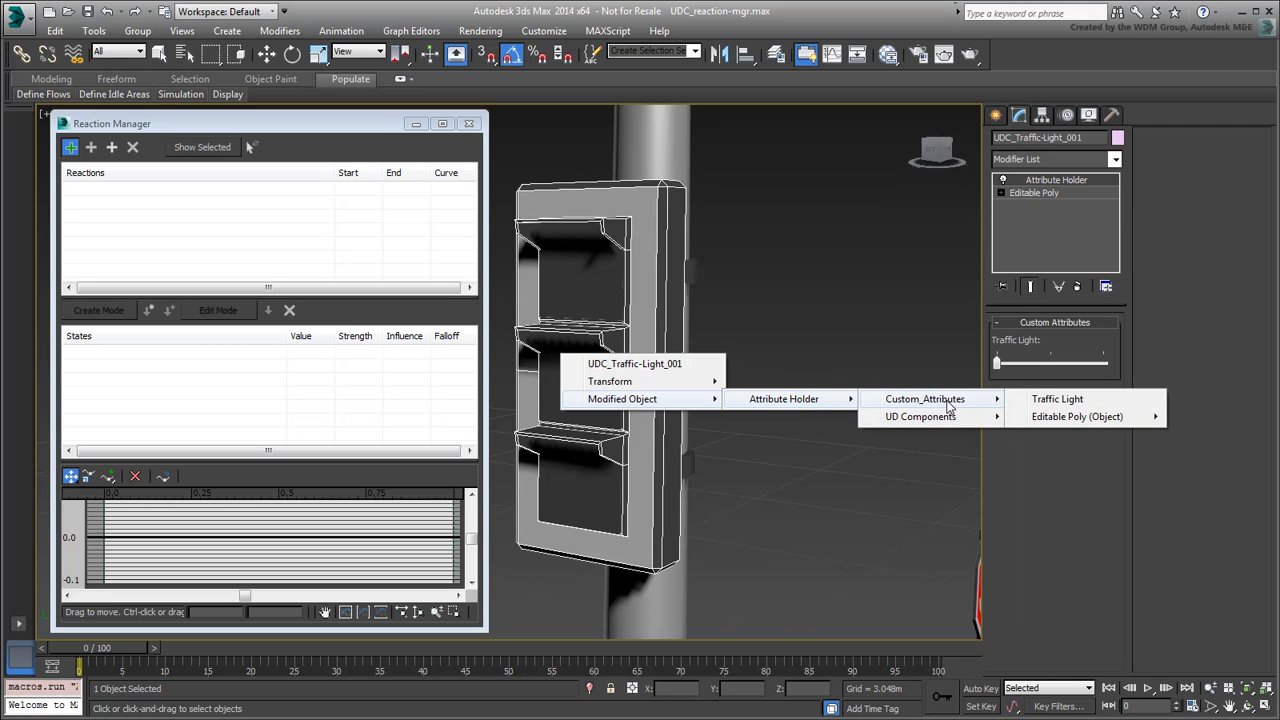
click(1058, 400)
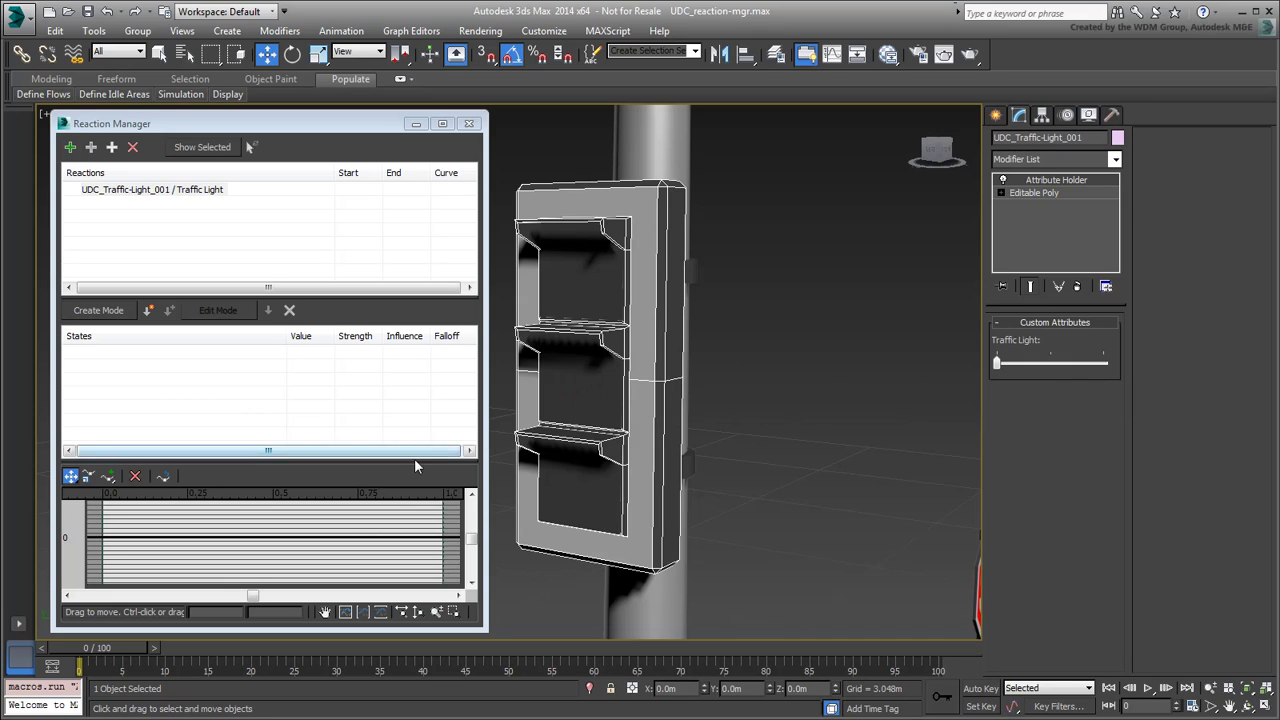
Step: Add the green, yellow and red lens flaps' Z Rotation as driven reactions
click(586, 471)
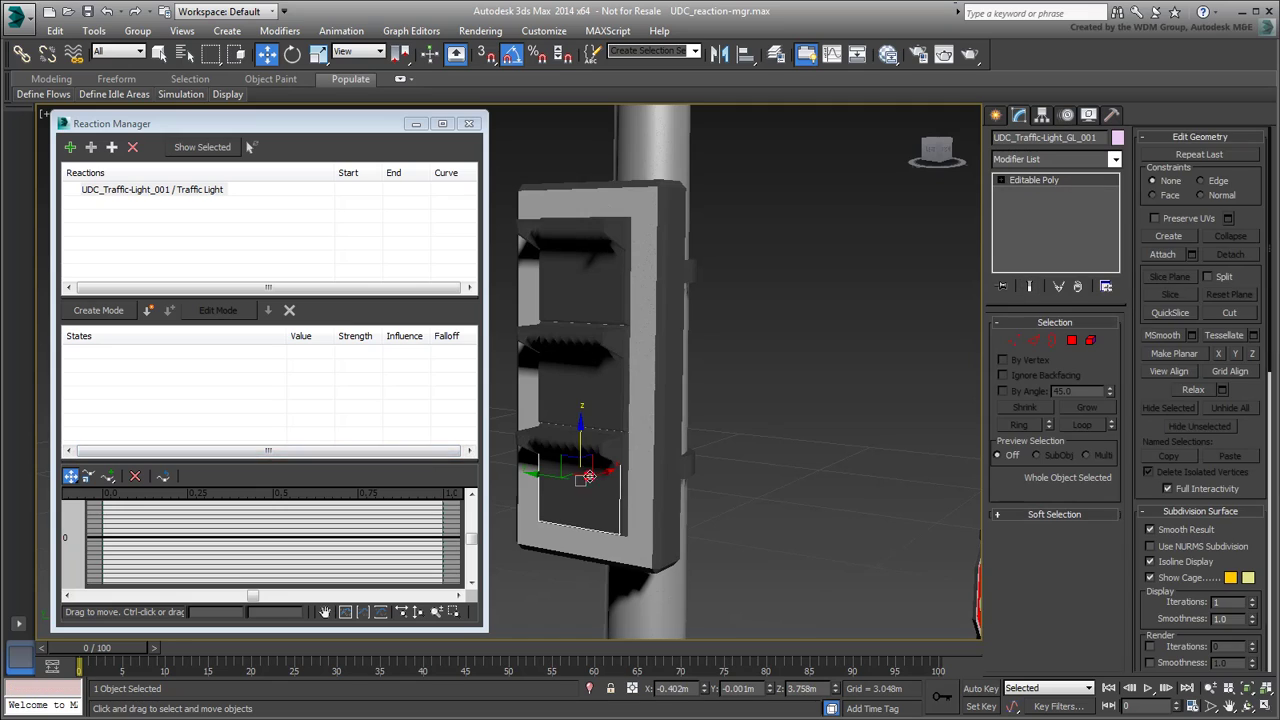
ctrl+click(585, 398)
ctrl+click(575, 293)
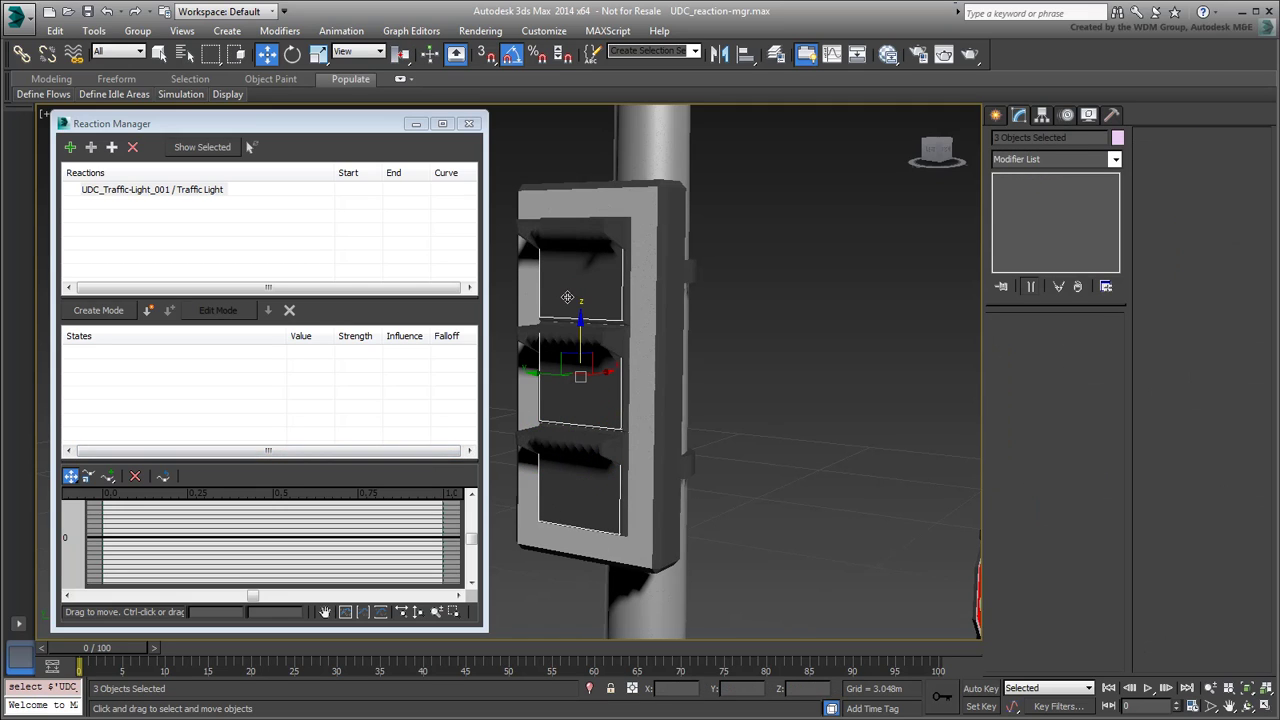
click(112, 148)
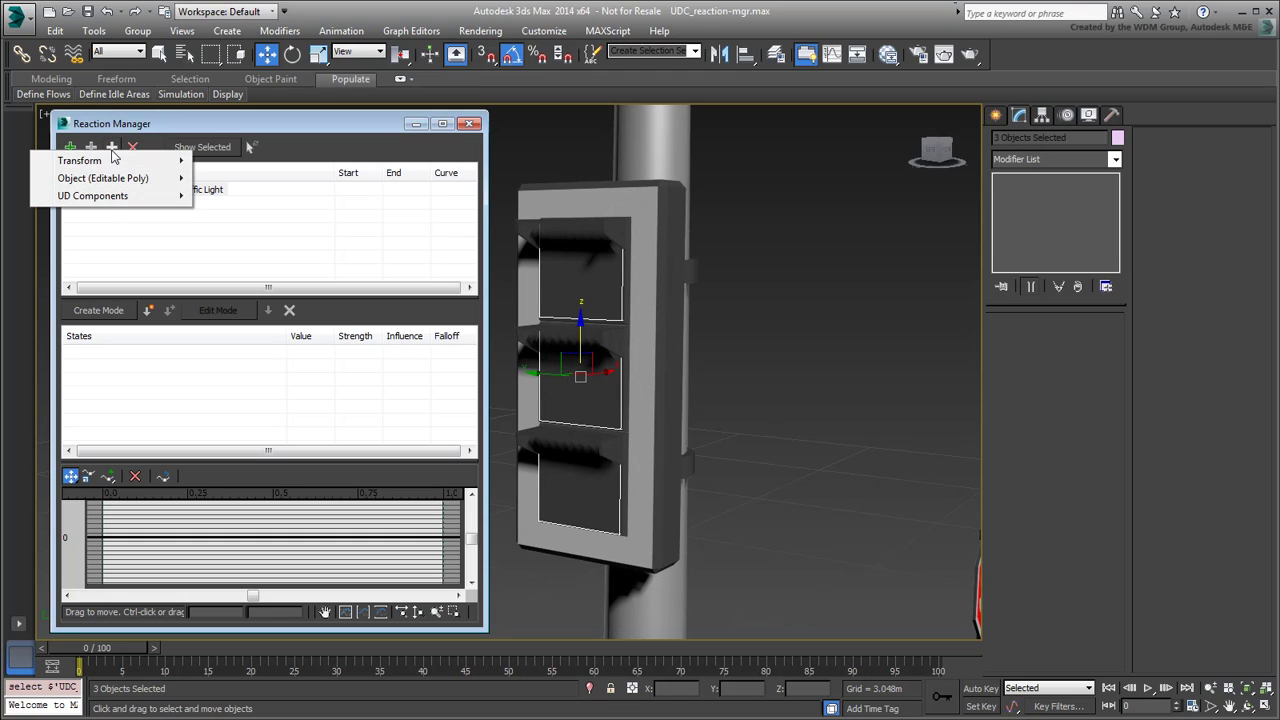
mouse_move(114, 160)
mouse_move(266, 178)
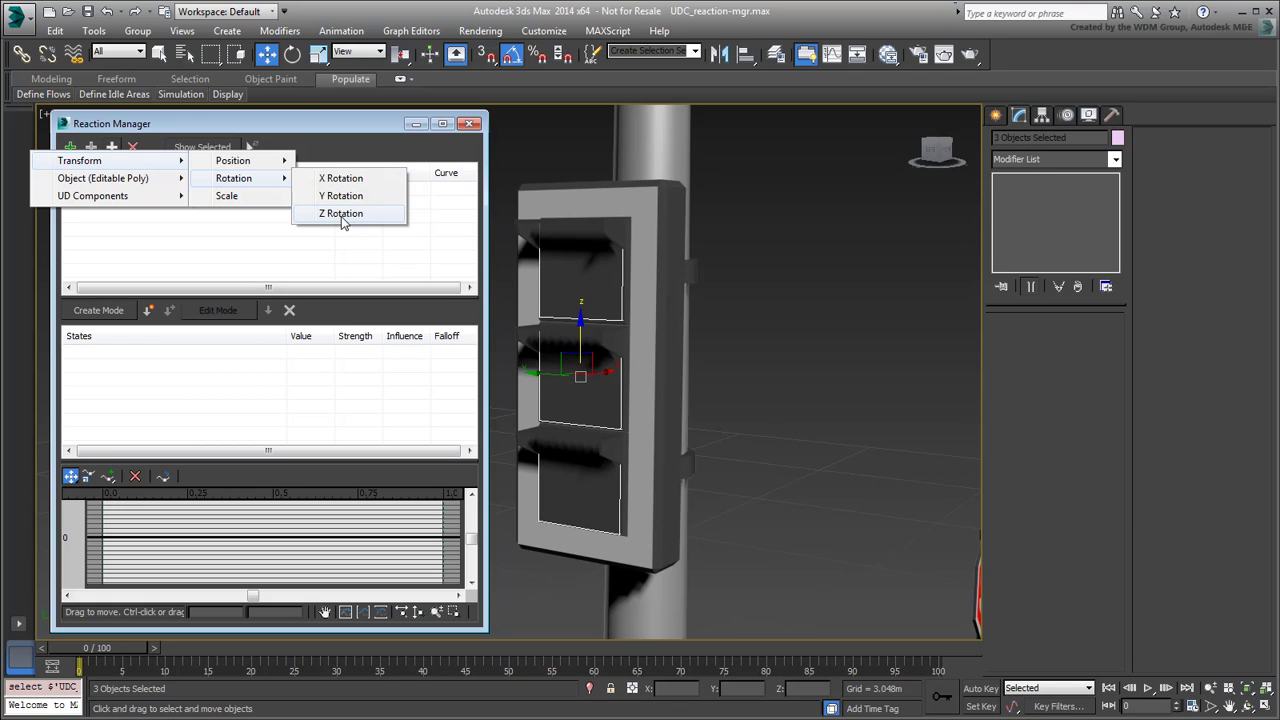
click(341, 214)
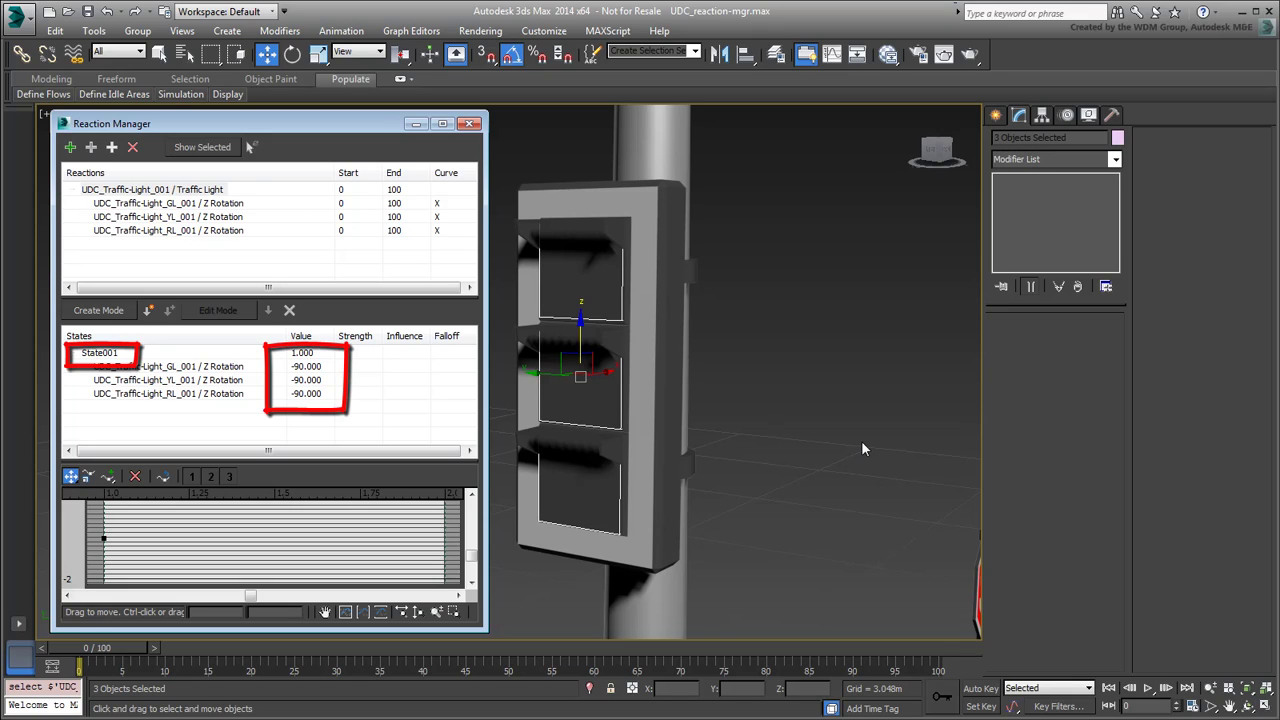
Step: Set the green flap's Z Rotation to 90 in State001
double_click(302, 368)
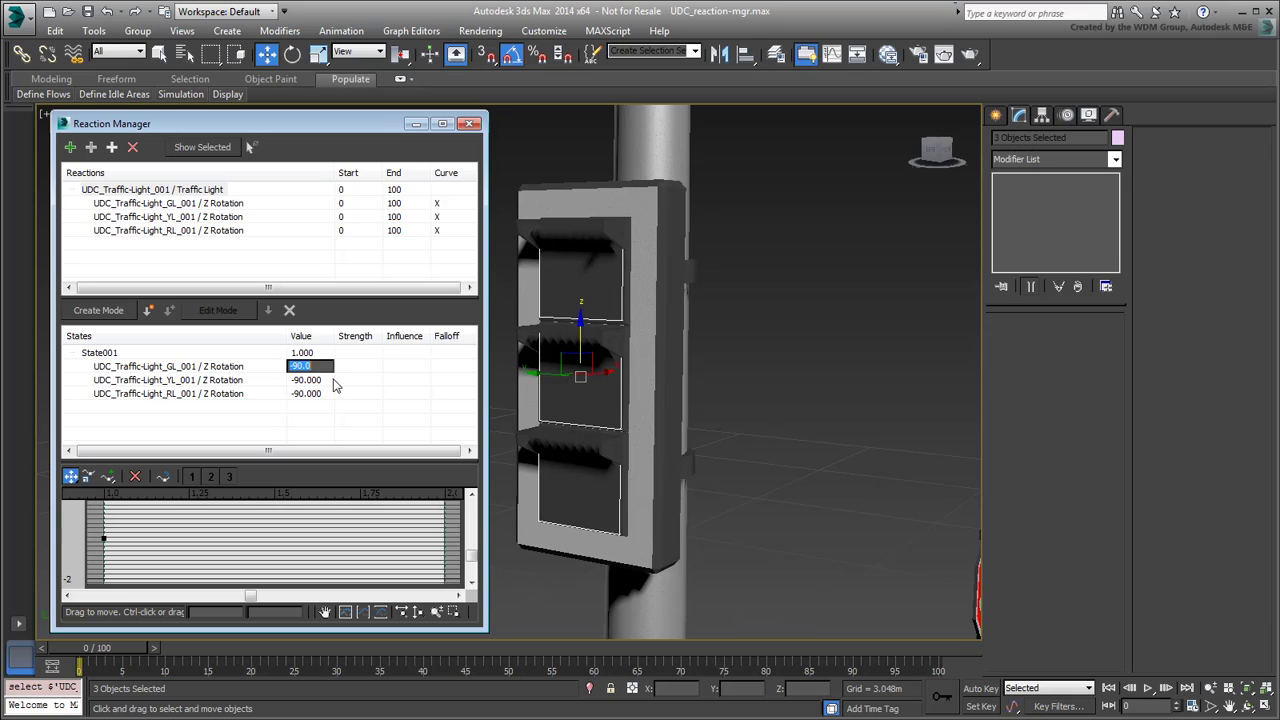
text(90)
key(Return)
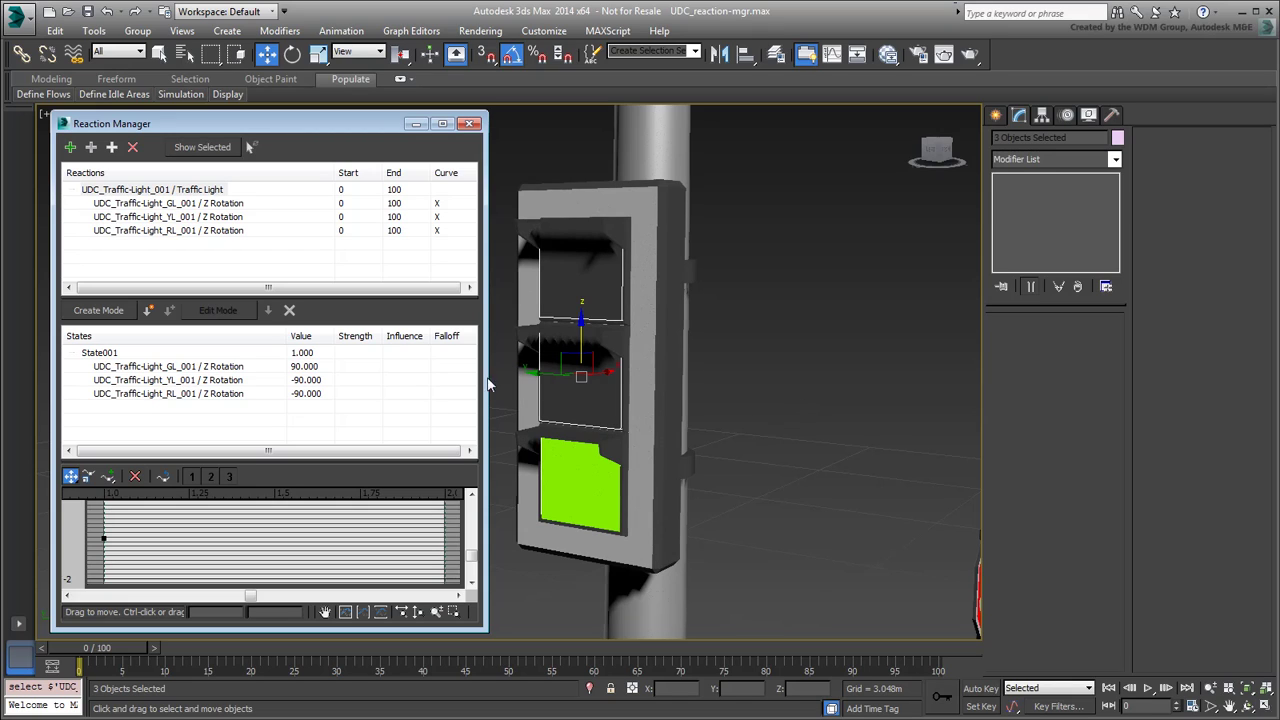
Step: Rename State001 to Green Light
click(102, 355)
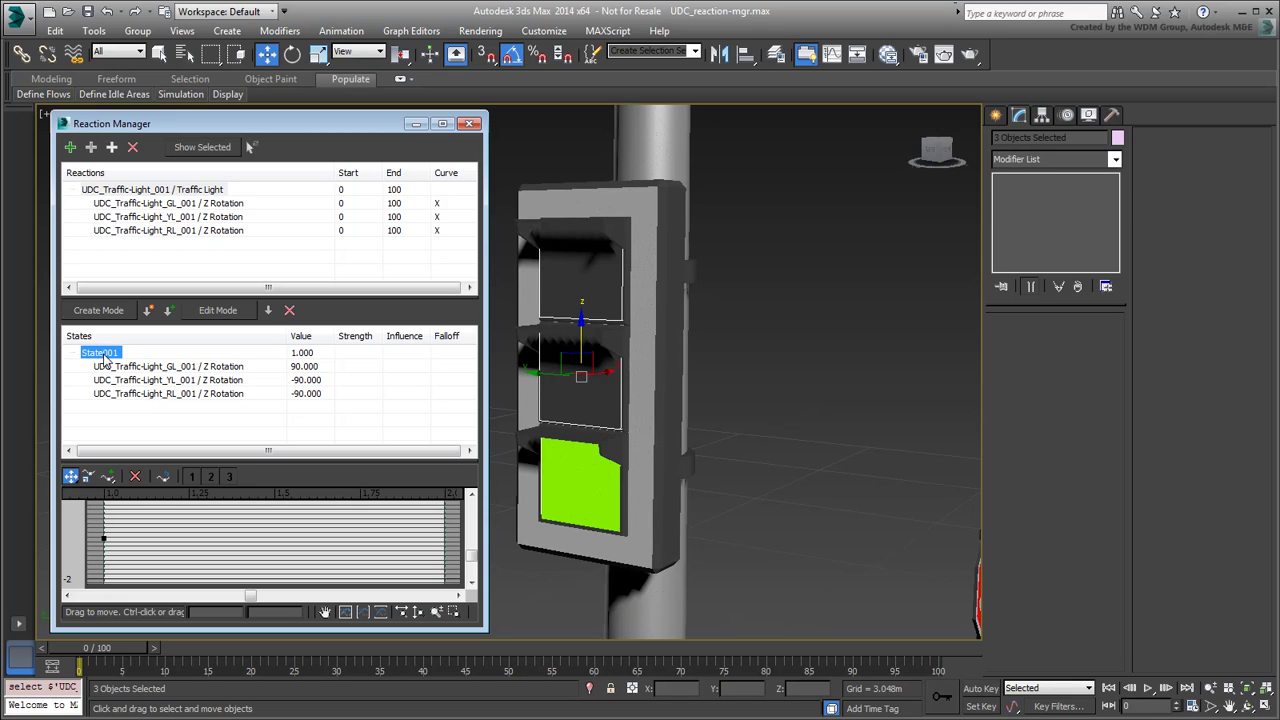
click(103, 355)
text(Green L)
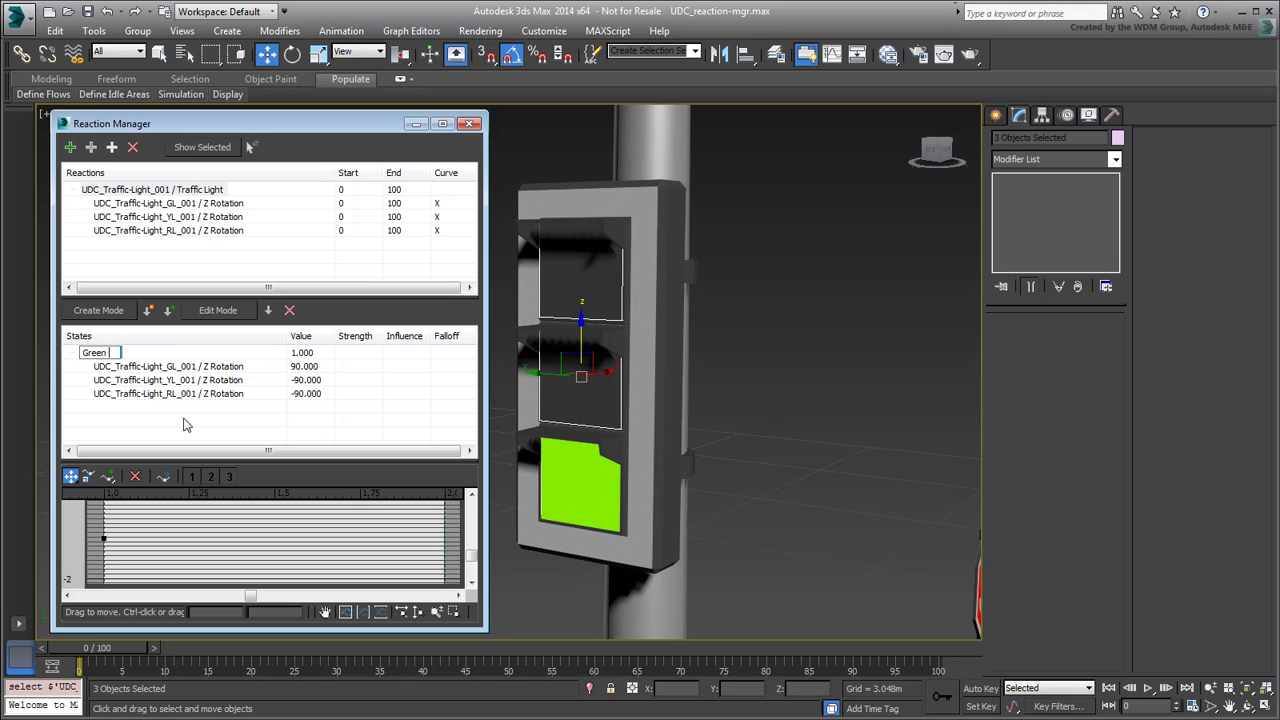
text(ight)
click(208, 352)
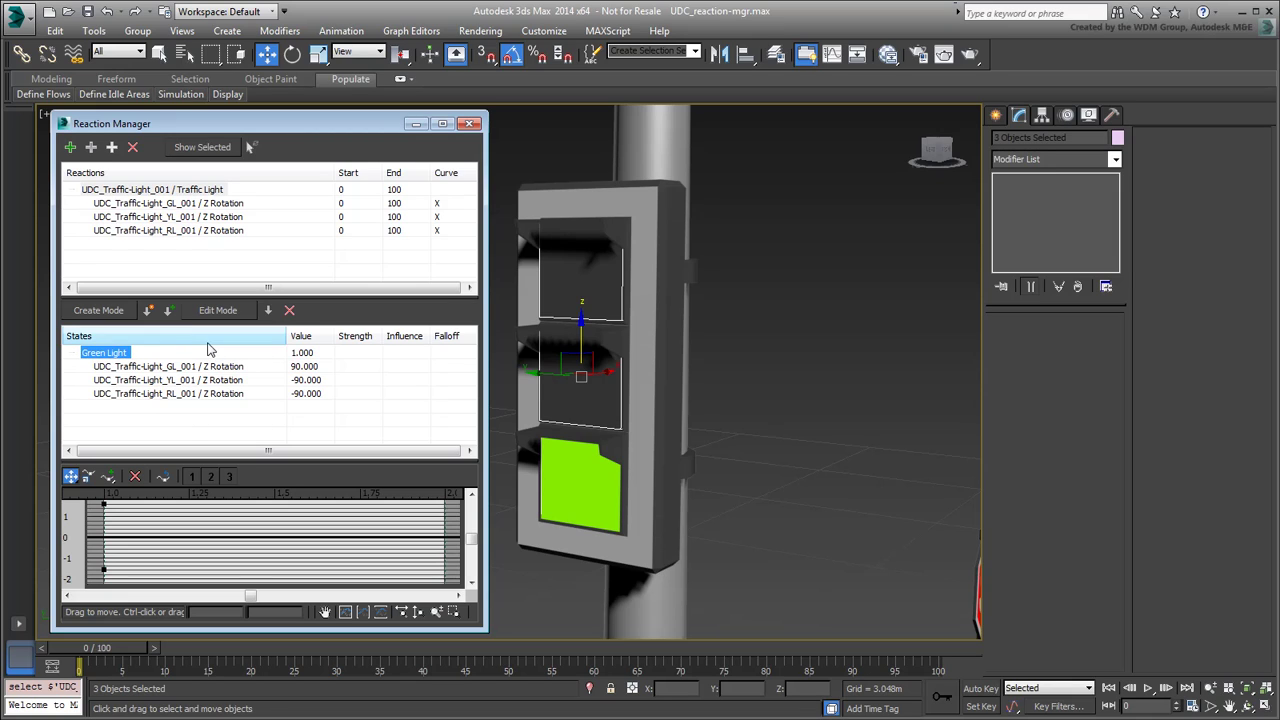
Step: Create a second state named Yellow Light with Traffic Light value 2
click(146, 311)
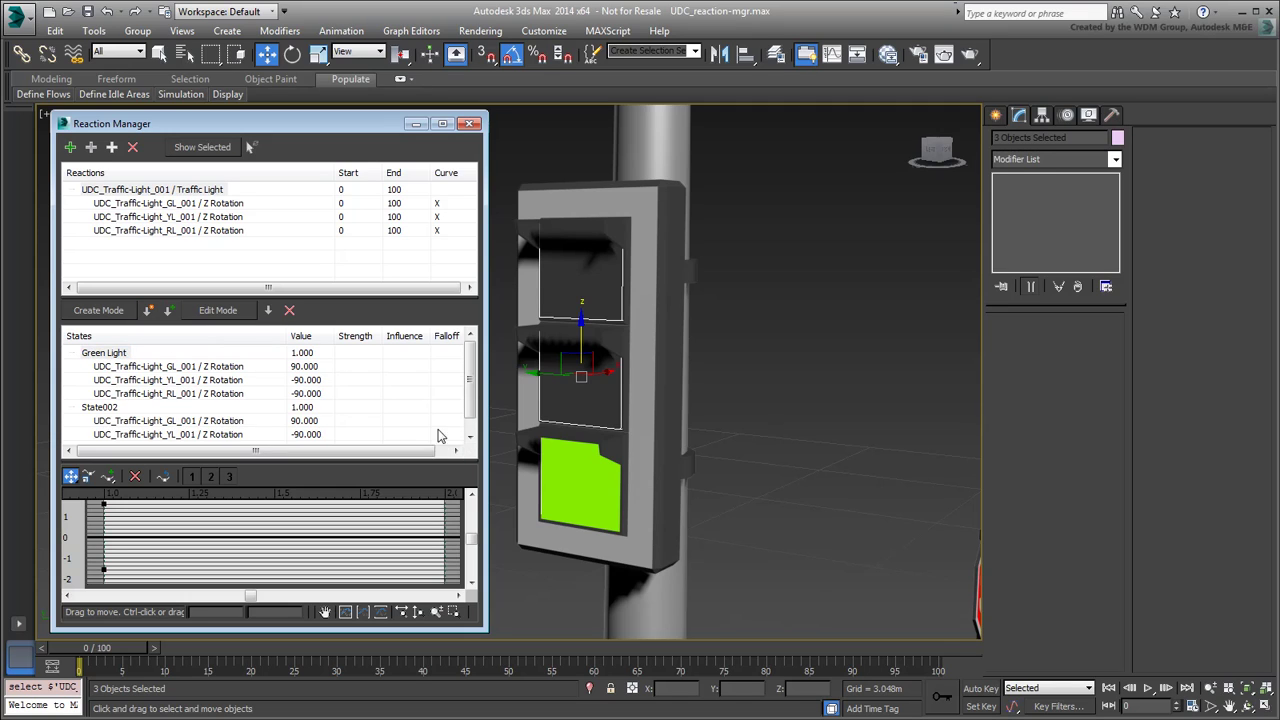
scroll(464, 412, down, 1)
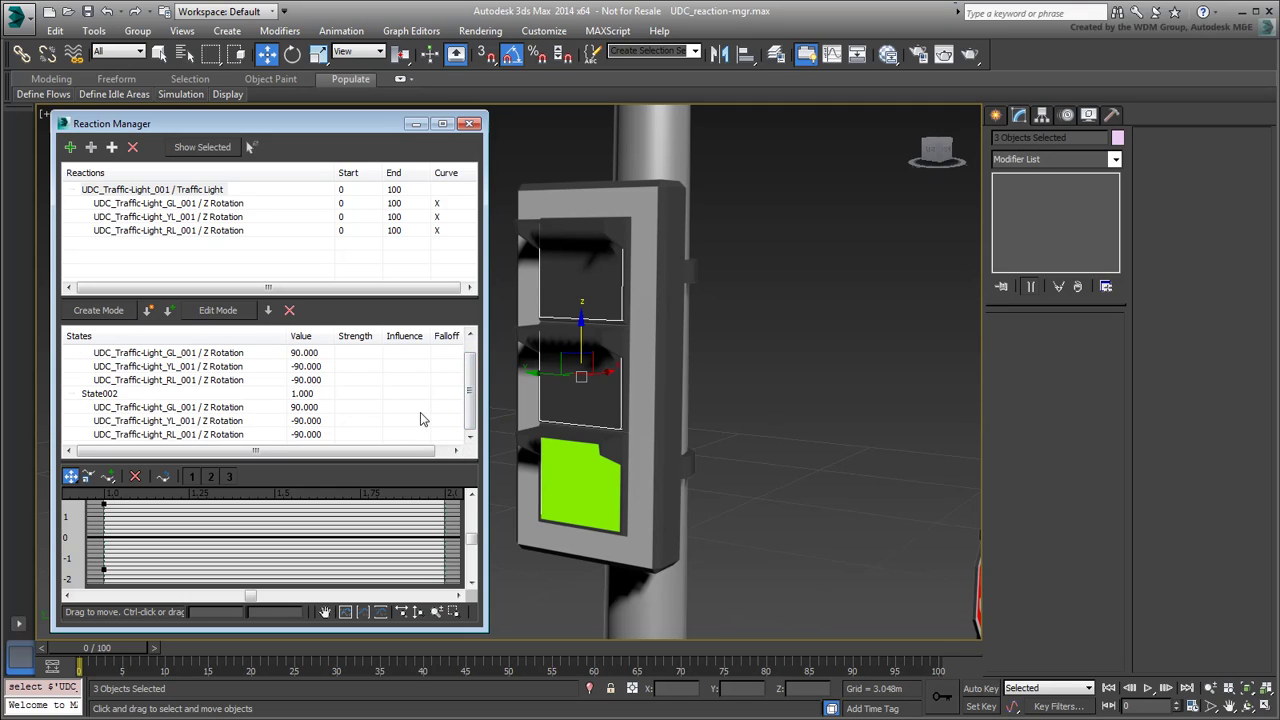
double_click(100, 394)
text(Yellow Light)
key(Return)
double_click(309, 395)
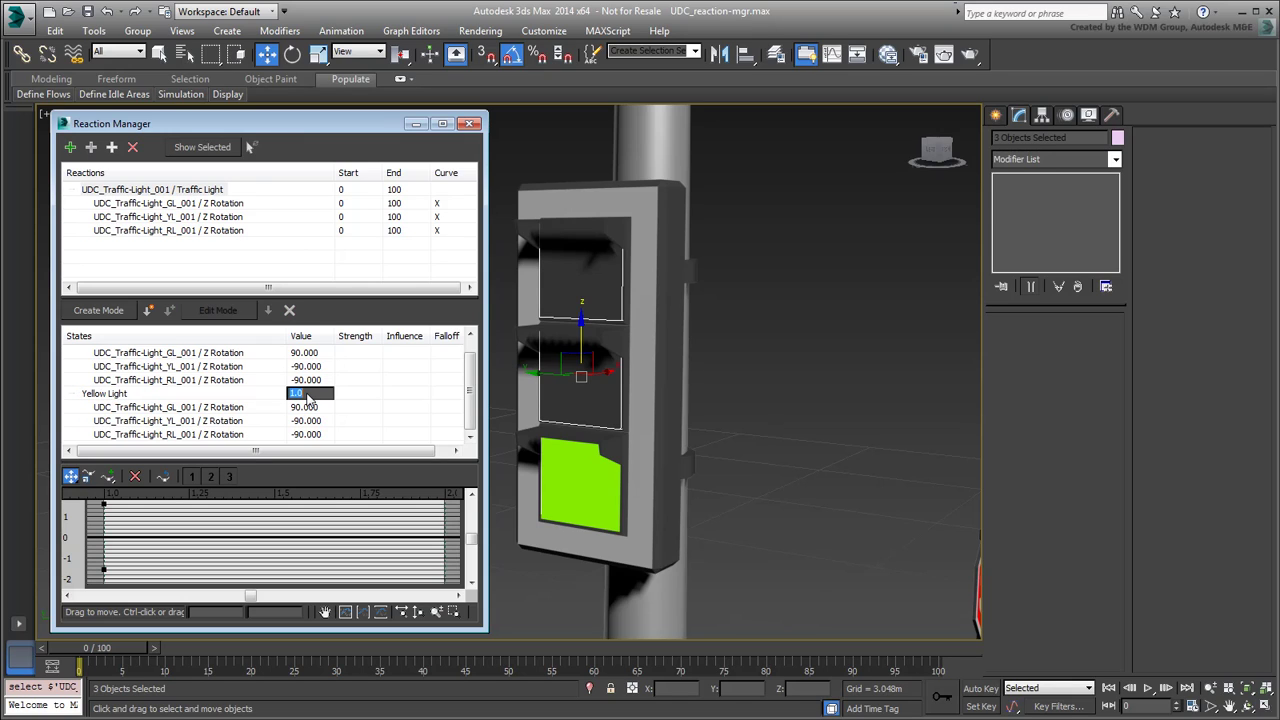
text(2)
key(Return)
Step: In Yellow Light, set the green flap rotation to -90 and the yellow flap to 90
double_click(305, 408)
text(-90)
key(Return)
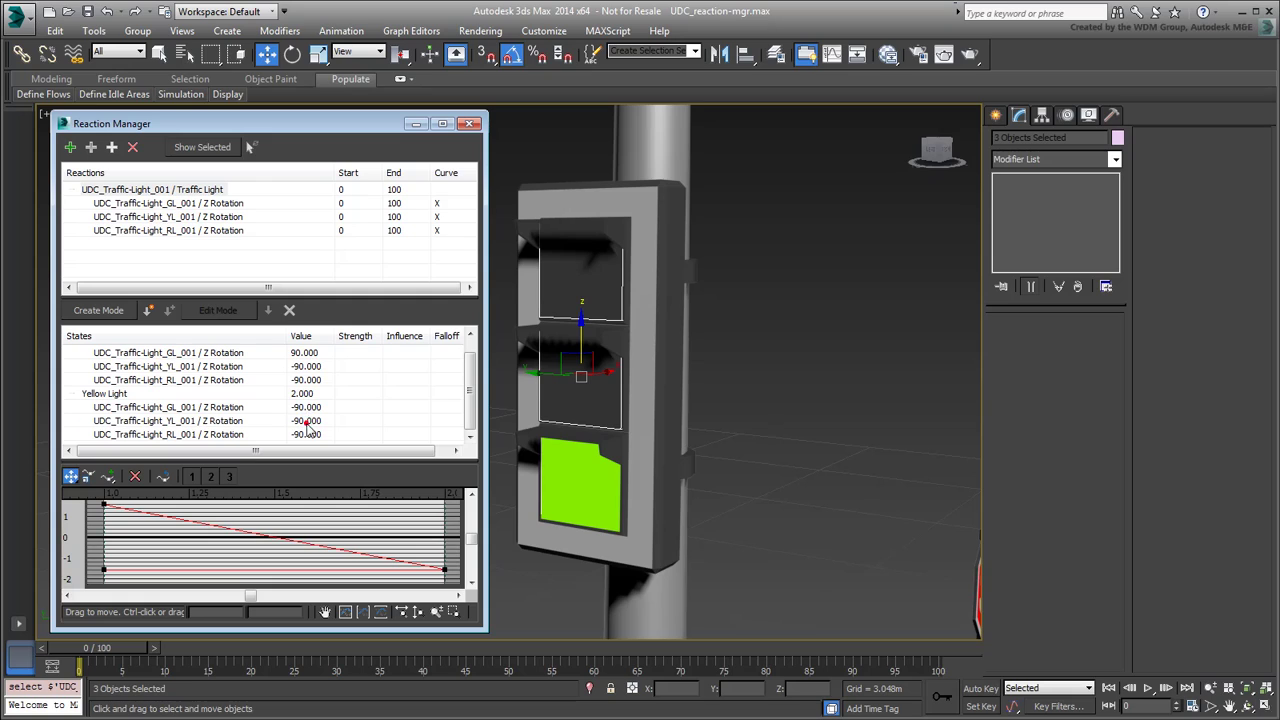
double_click(306, 421)
text(90)
key(Return)
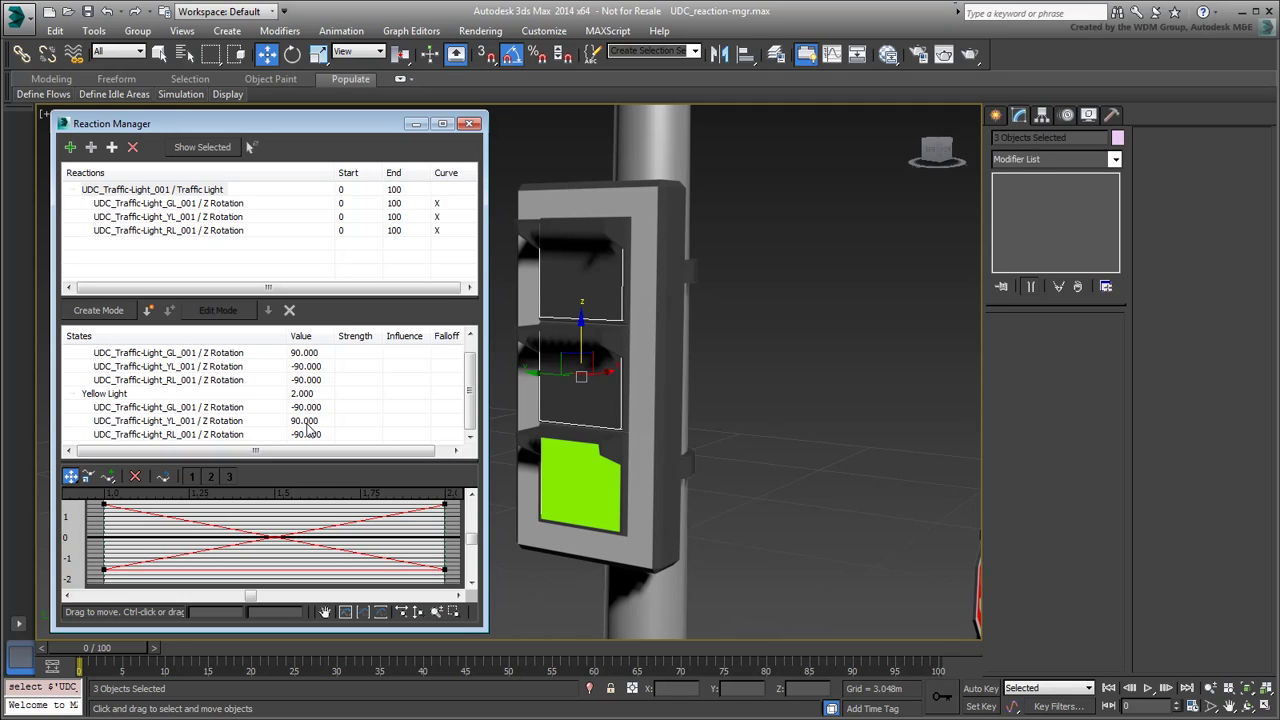
Step: Create a third state named Red Light with Traffic Light value 3
click(640, 408)
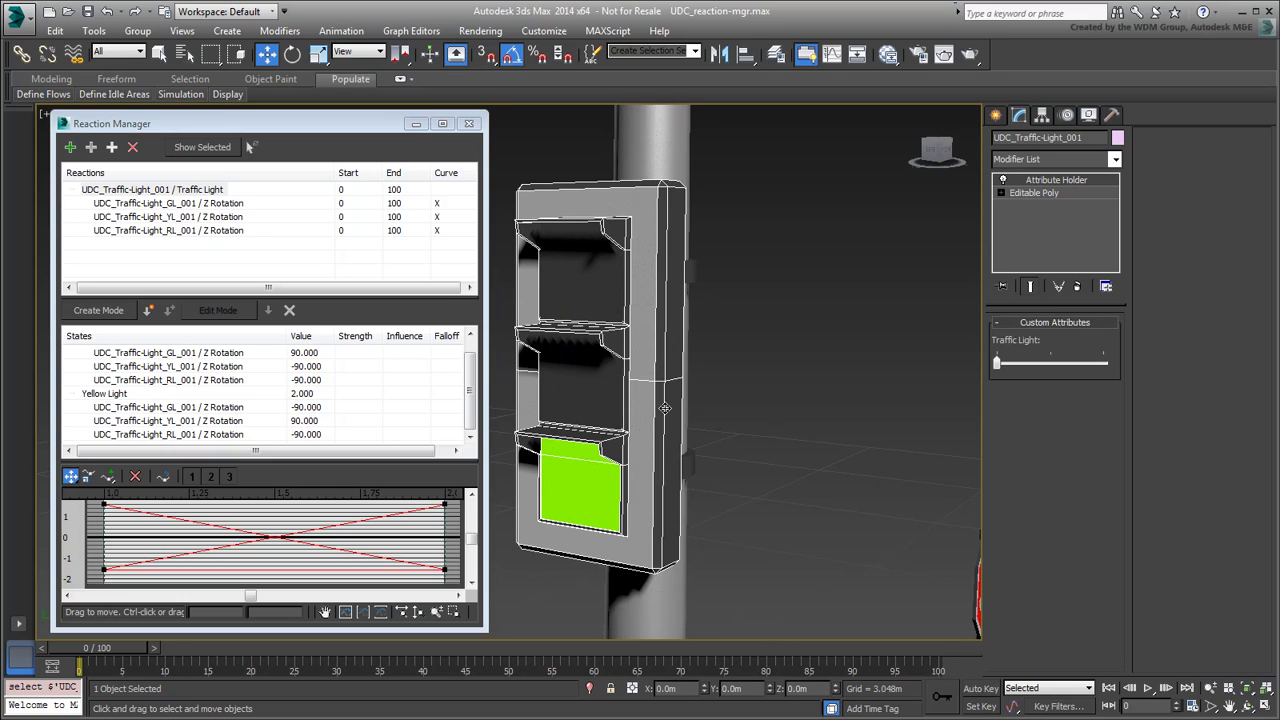
mouse_move(997, 364)
mouse_down()
mouse_move(1050, 366)
mouse_move(983, 361)
mouse_up()
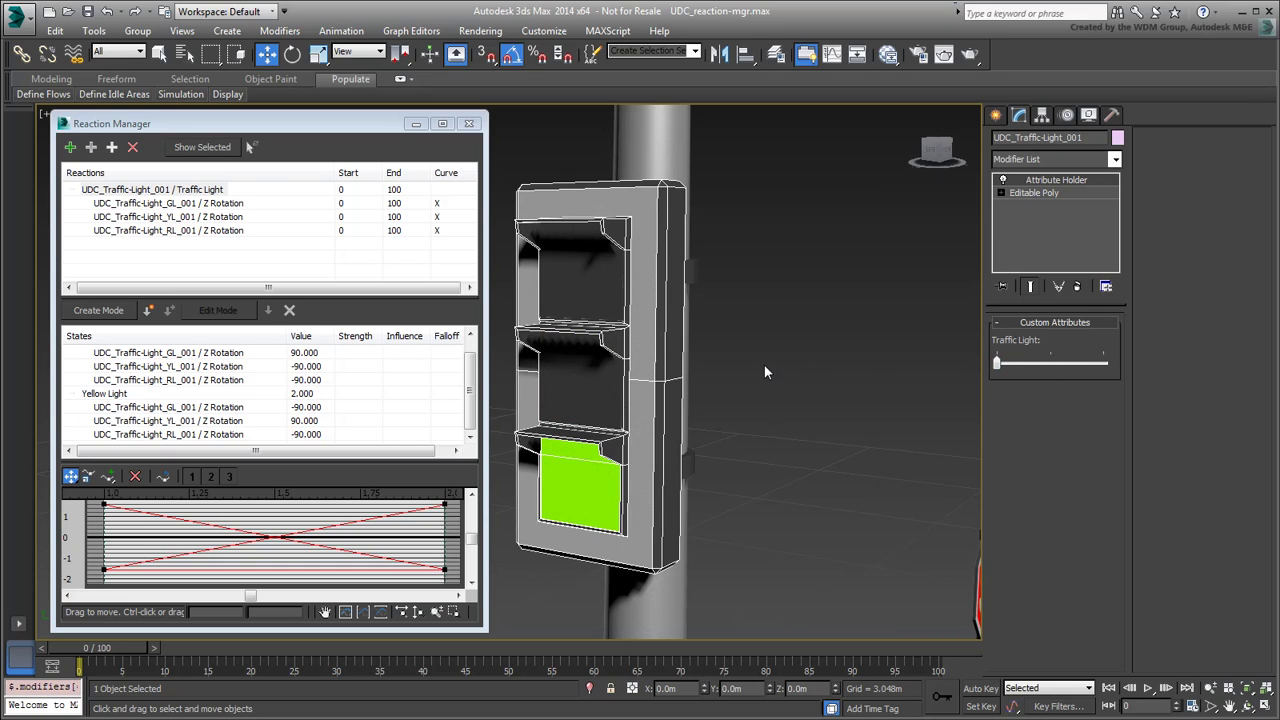
click(148, 312)
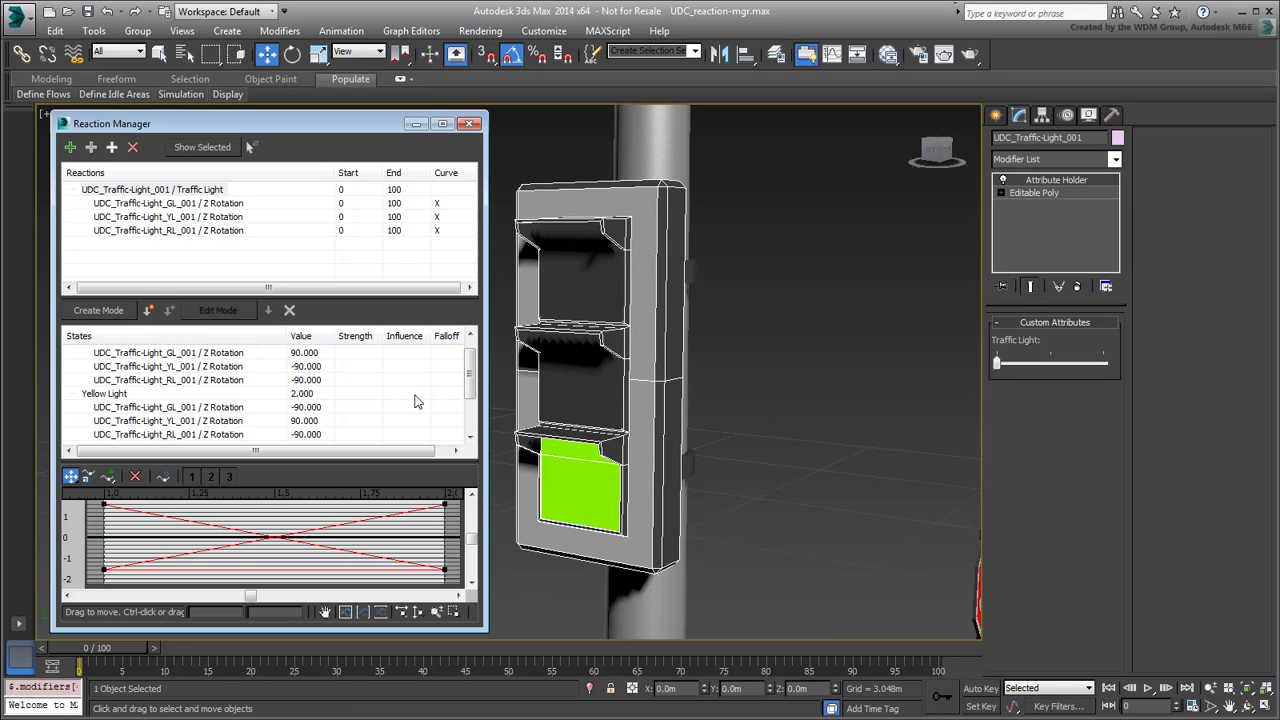
drag(470, 374, 470, 398)
double_click(100, 393)
text(Red Light)
key(Return)
double_click(305, 393)
text(3)
key(Return)
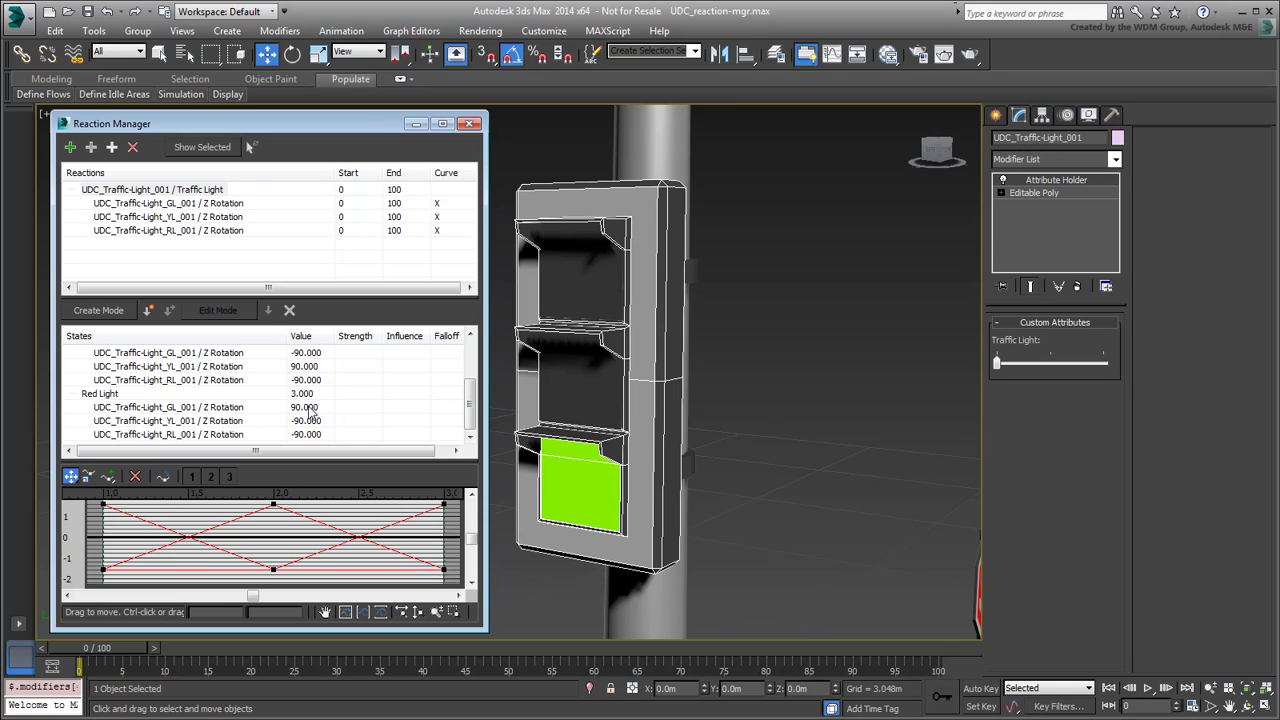
Step: In Red Light, set the green flap to -90 and the red flap to 90, then test the slider
double_click(307, 407)
text(-90)
key(Return)
double_click(306, 435)
text(90)
key(Return)
mouse_move(996, 363)
mouse_down()
mouse_move(1104, 364)
mouse_move(996, 364)
mouse_up()
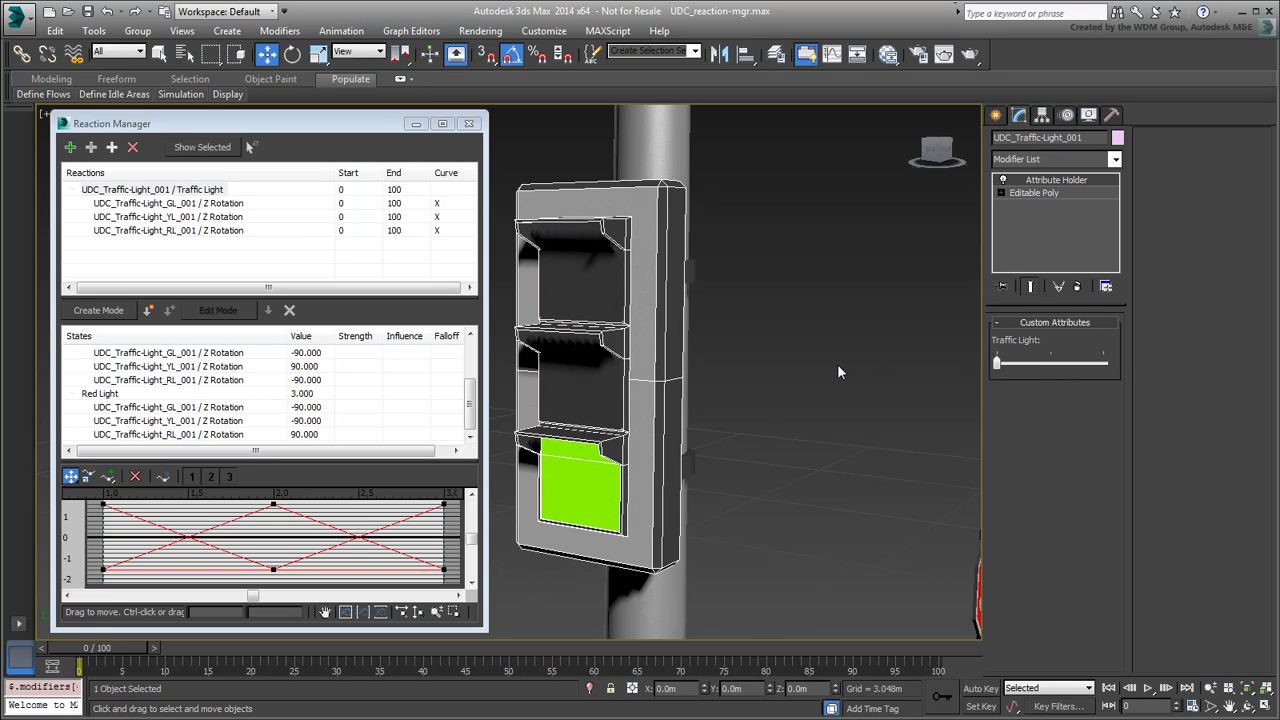
Step: Sweep the Traffic Light slider through green, yellow and red, then zoom out over the street scene
click(462, 124)
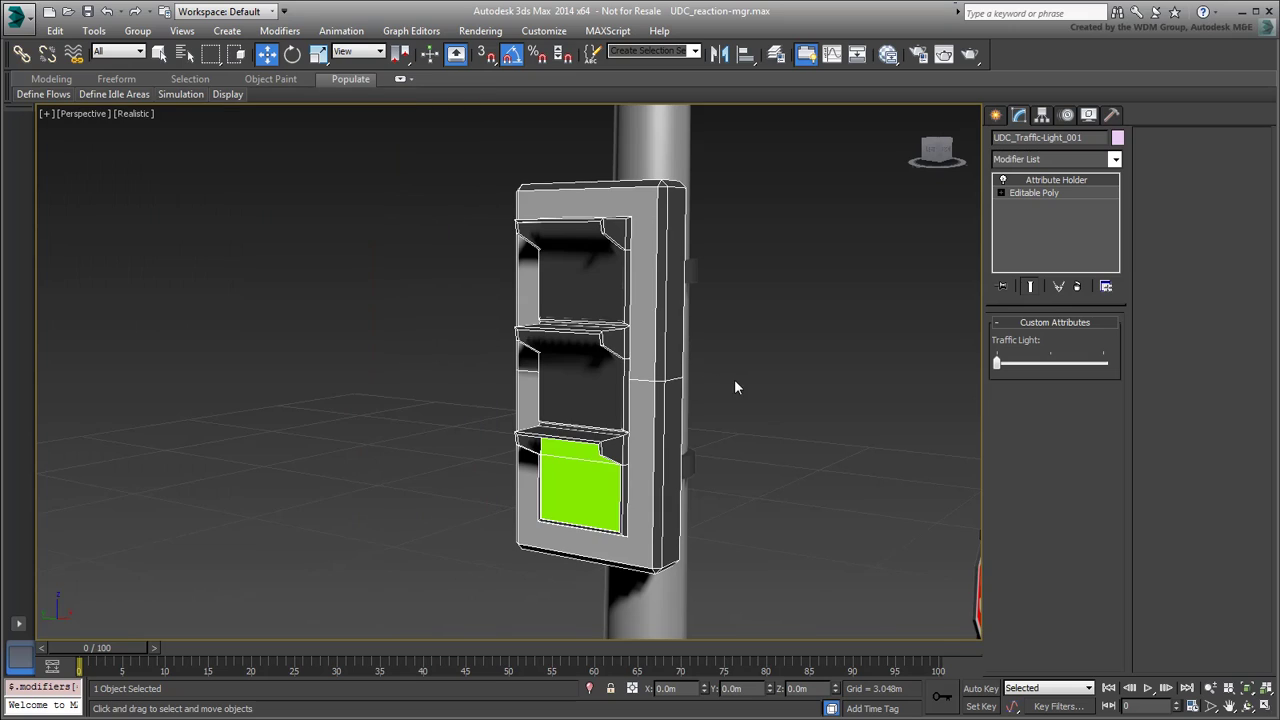
alt+middle_drag(734, 379, 628, 370)
mouse_move(996, 364)
mouse_down()
mouse_move(1100, 365)
mouse_move(980, 370)
mouse_up()
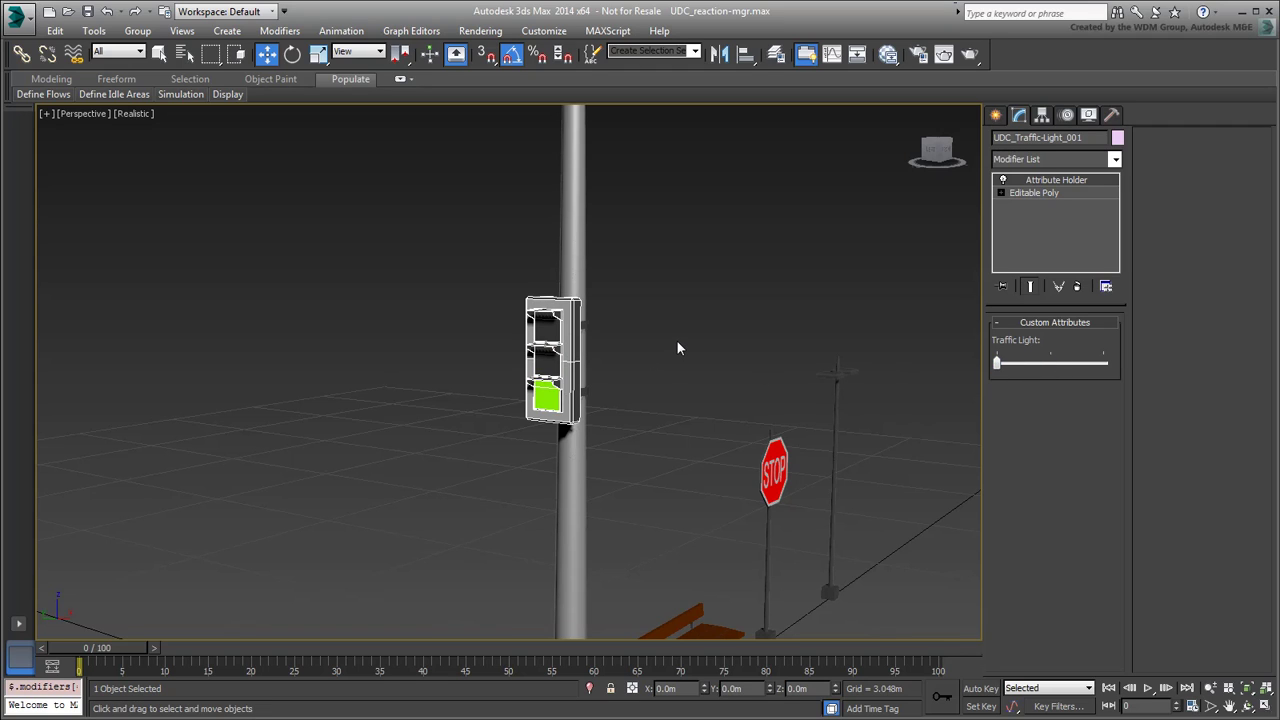
scroll(684, 331, down, 5)
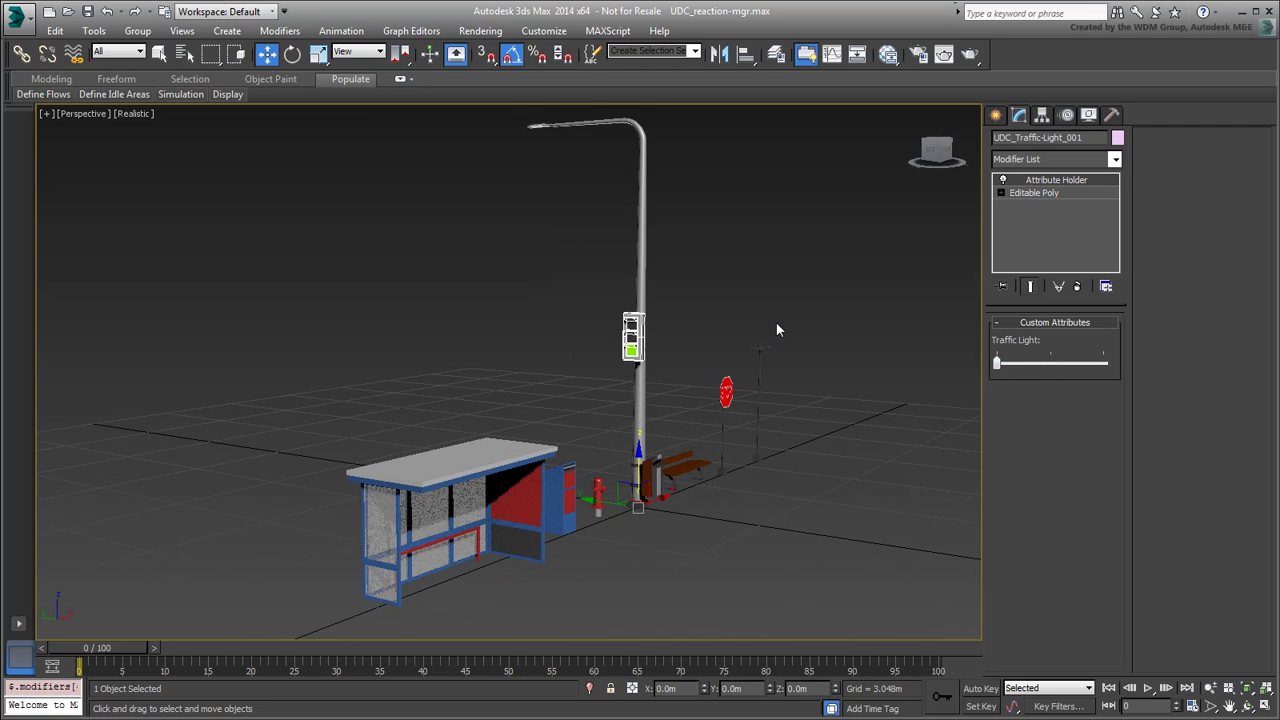